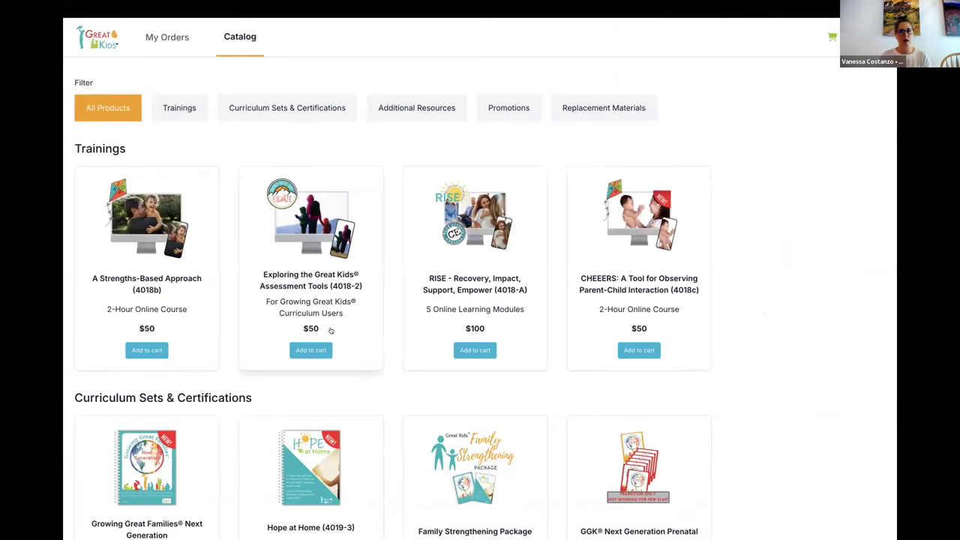
- Filter the product catalog to Curriculum Sets & Certifications
left_click(178, 108)
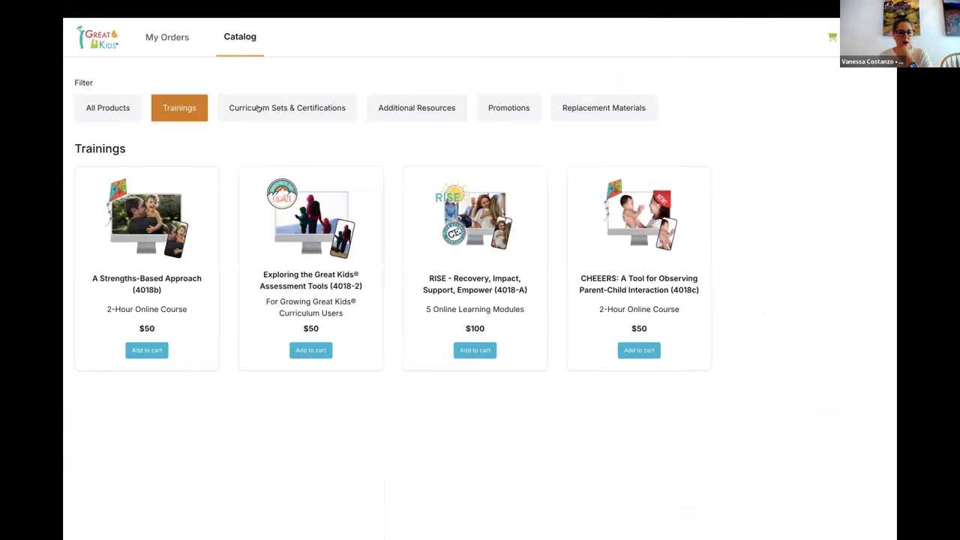
left_click(263, 108)
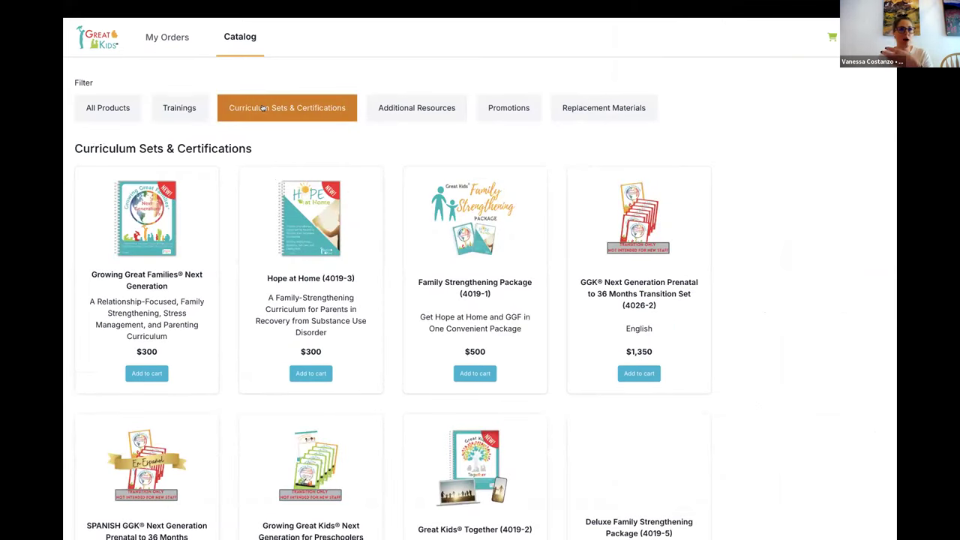
left_click(403, 108)
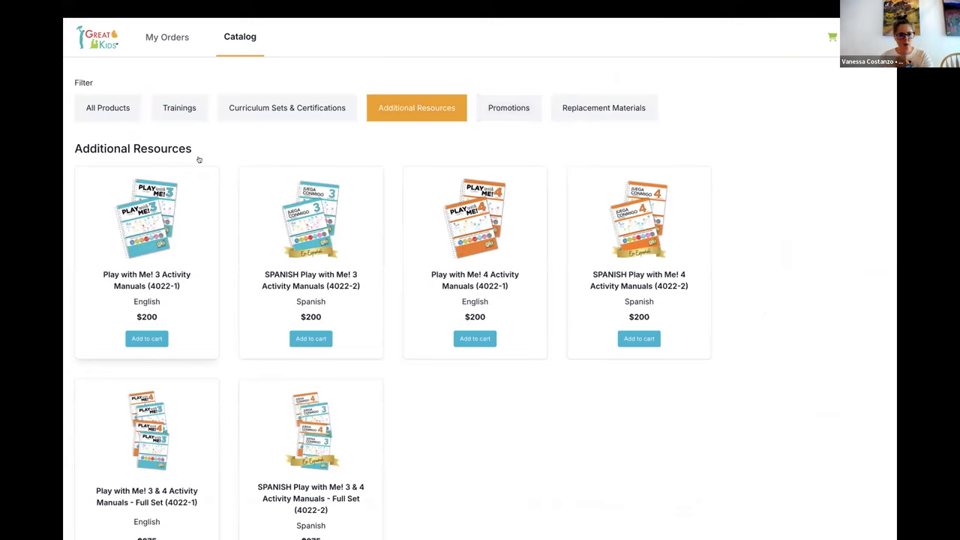
left_click(232, 110)
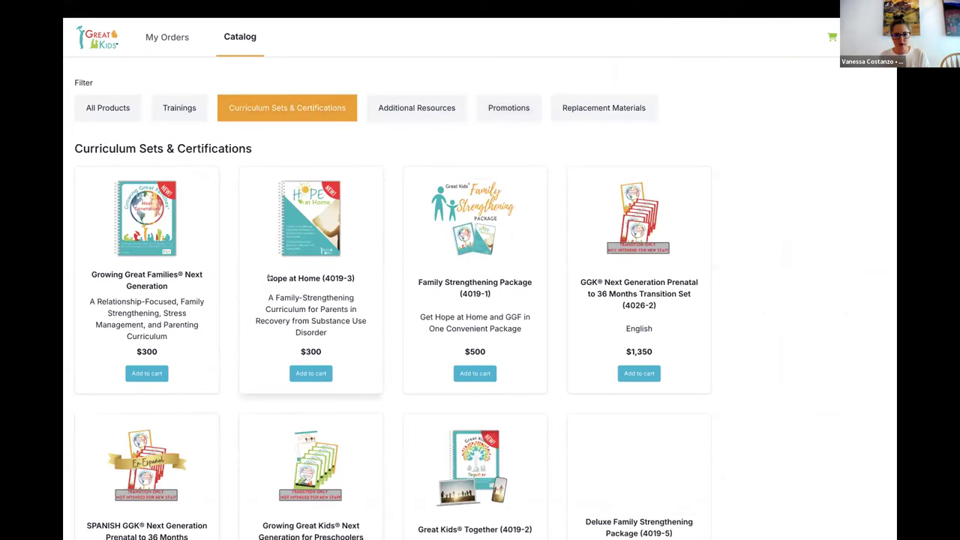
scroll(270, 325, "down", 3)
scroll(163, 306, "down", 1)
- Add one SPANISH GGK Next Generation Prenatal to 36 Months Transition Set (4026-B) to the cart
left_click(141, 199)
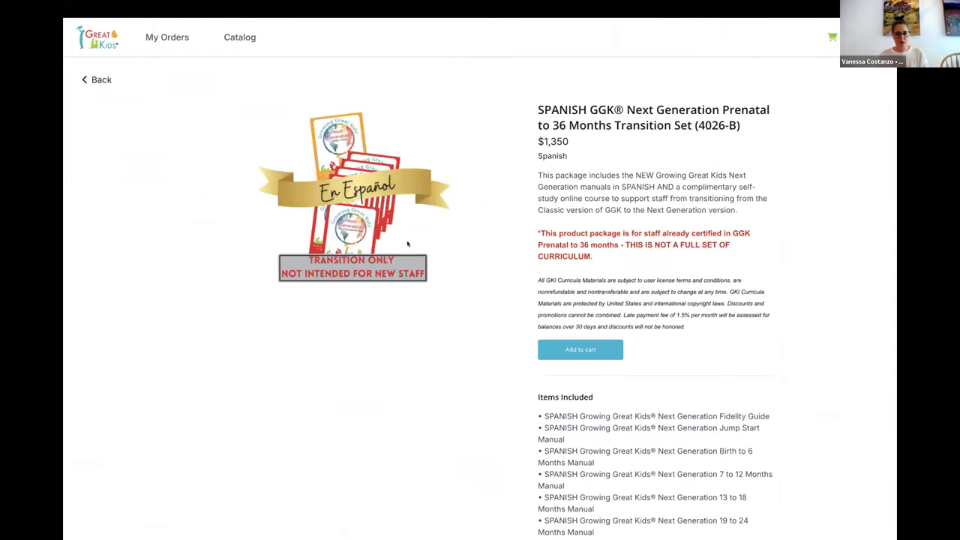
scroll(592, 251, "down", 1)
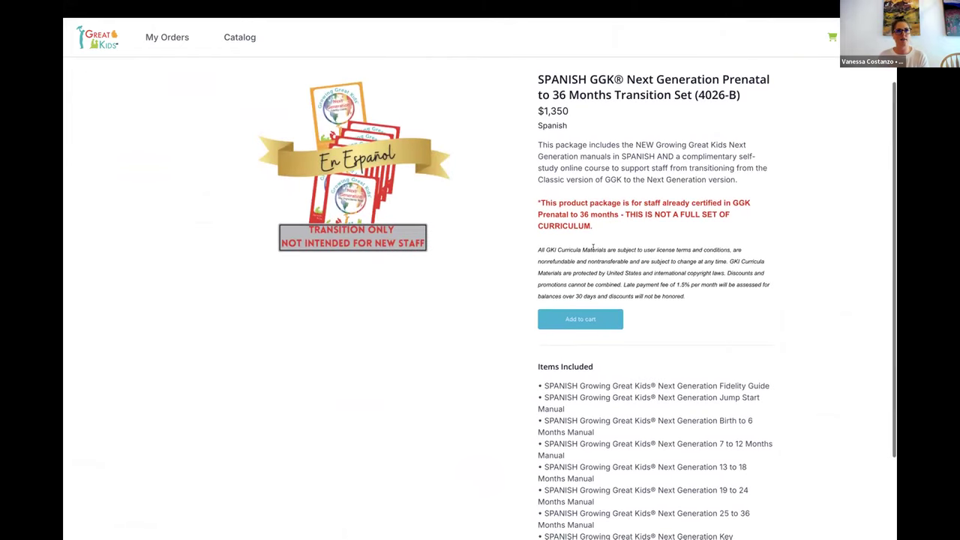
scroll(592, 250, "down", 3)
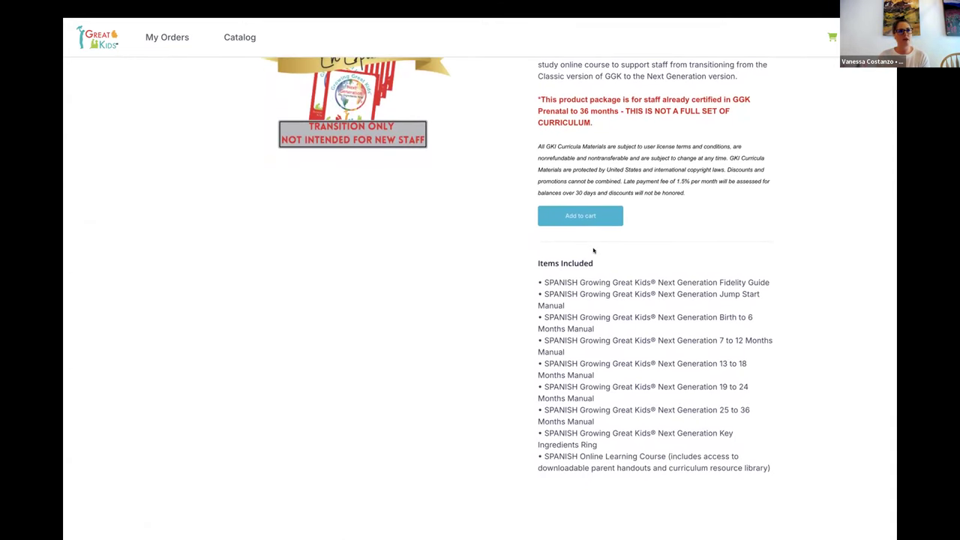
scroll(592, 250, "up", 2)
scroll(593, 249, "up", 2)
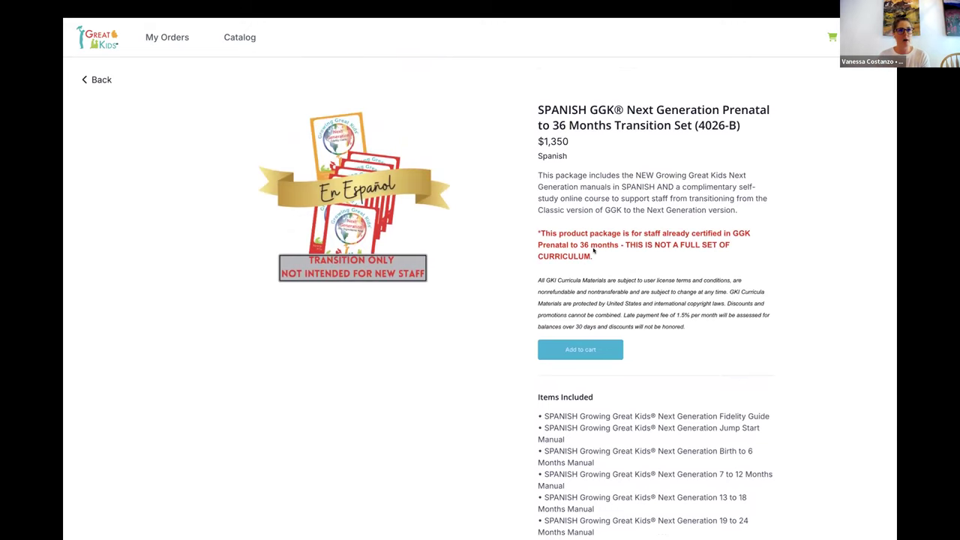
left_click(597, 349)
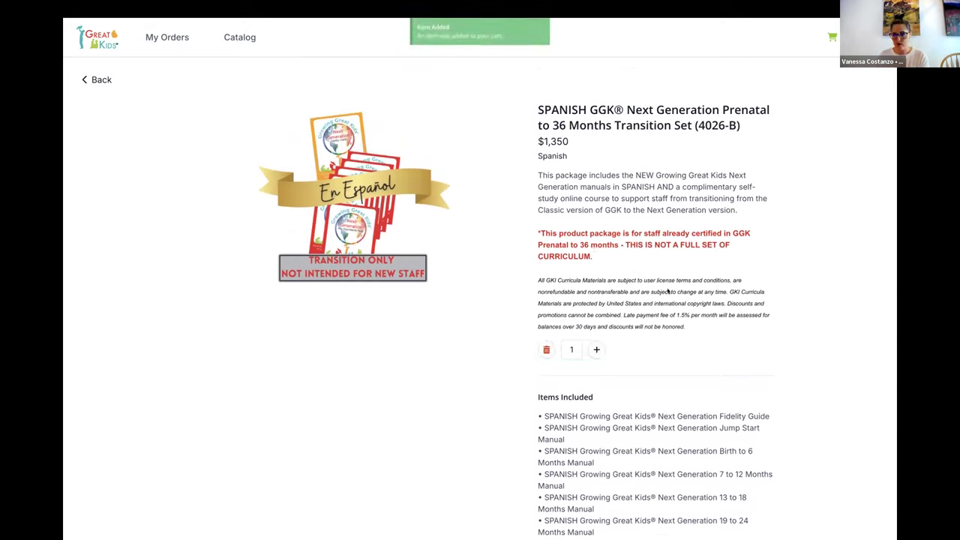
- Go from the cart to payment and choose Card as the payment method
left_click(831, 38)
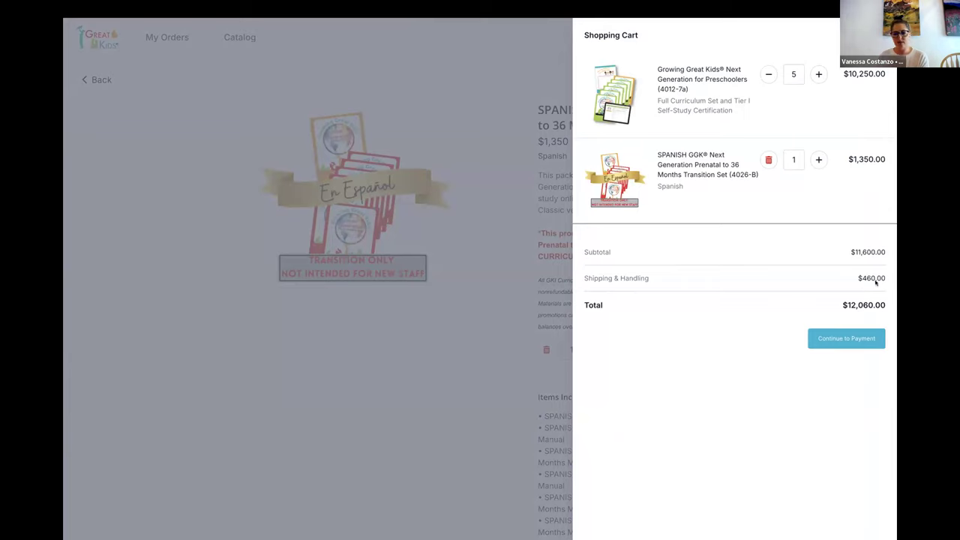
left_click(840, 339)
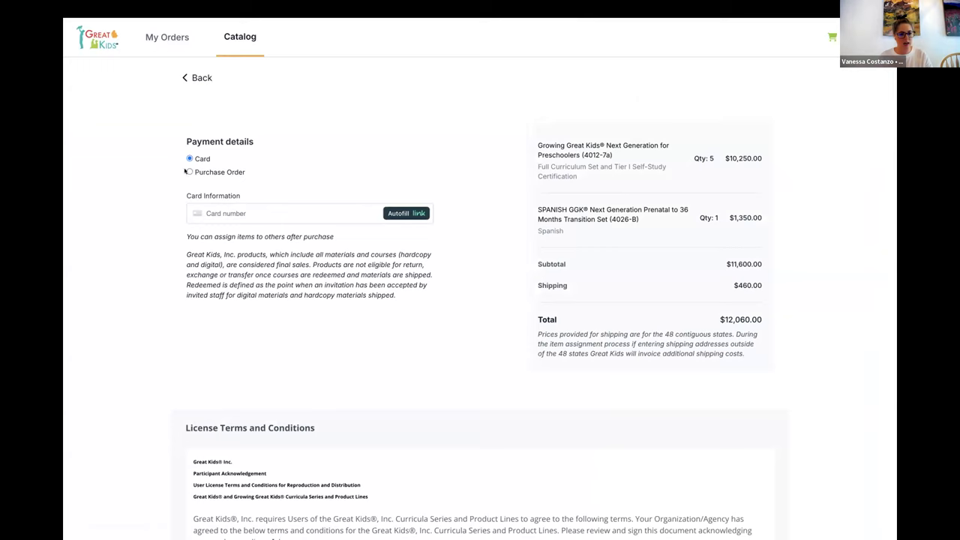
left_click(187, 171)
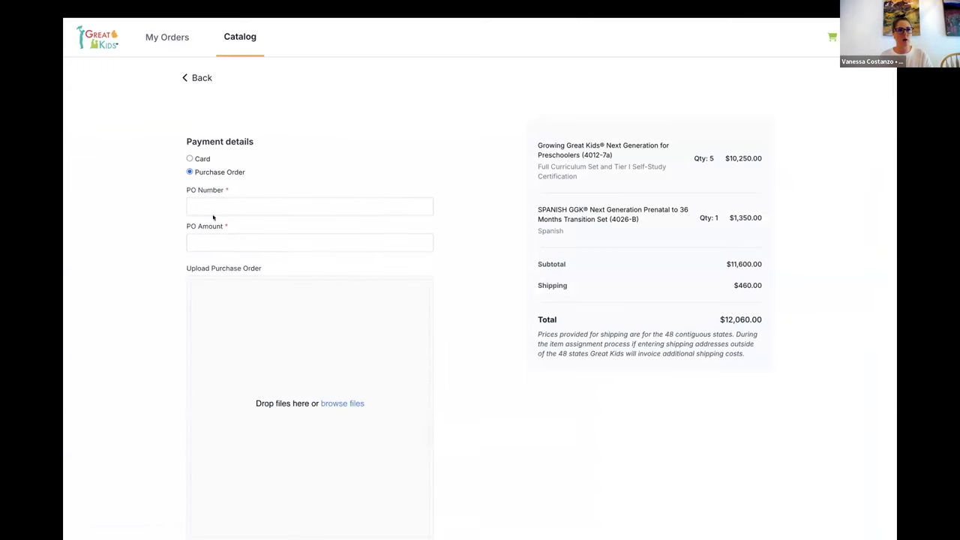
left_click(189, 158)
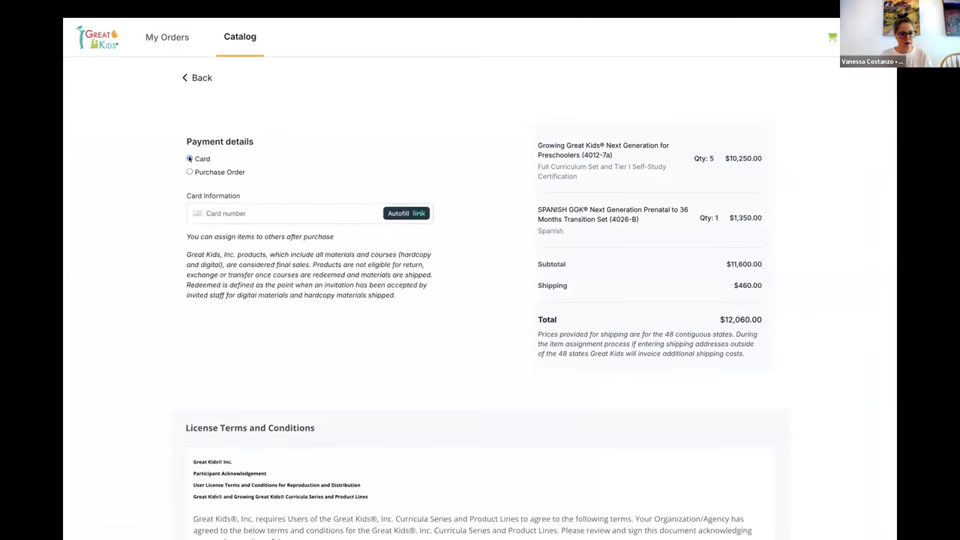
- Enter the card number, expiry, CVC and billing ZIP for the $12,060.00 total
left_click(218, 213)
type("424")
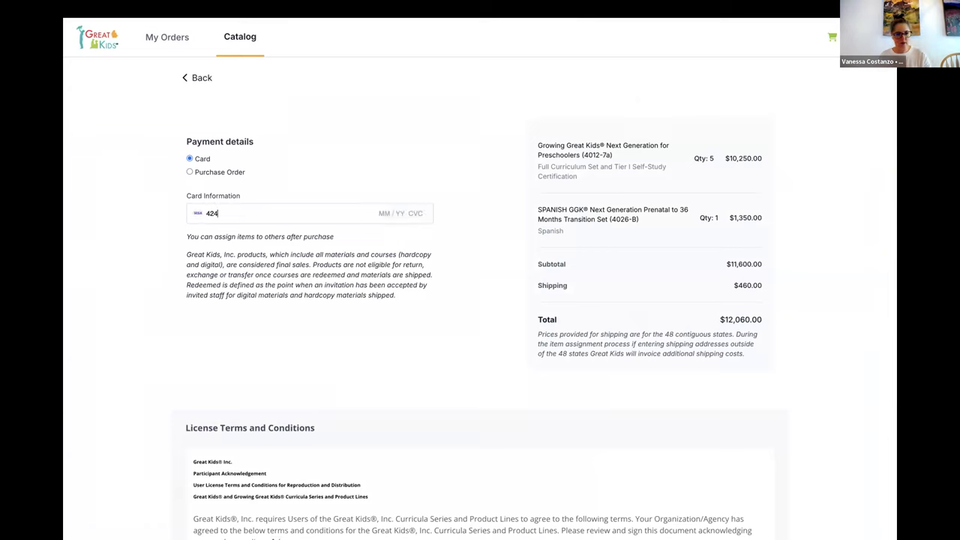
type("2 4242 4242 4242 04 / 24 2")
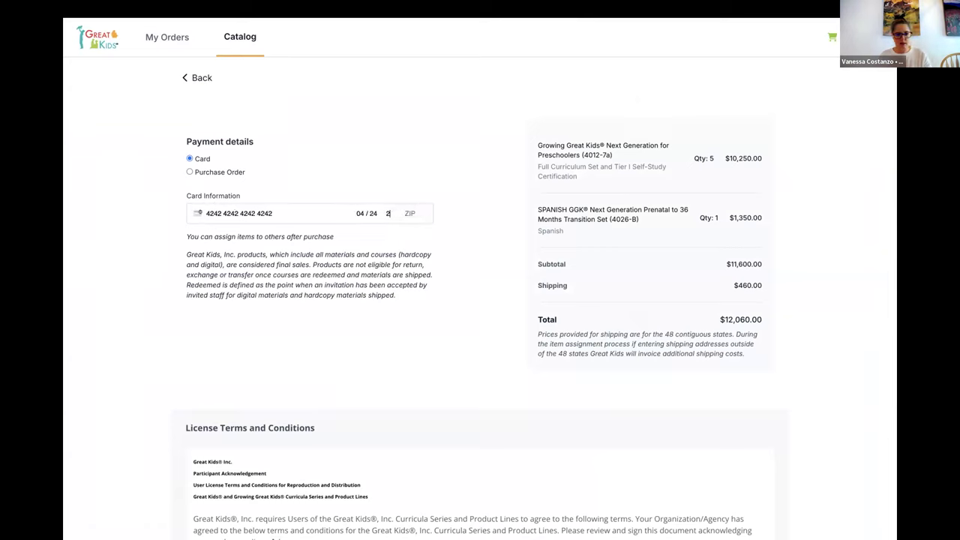
type("42 53717")
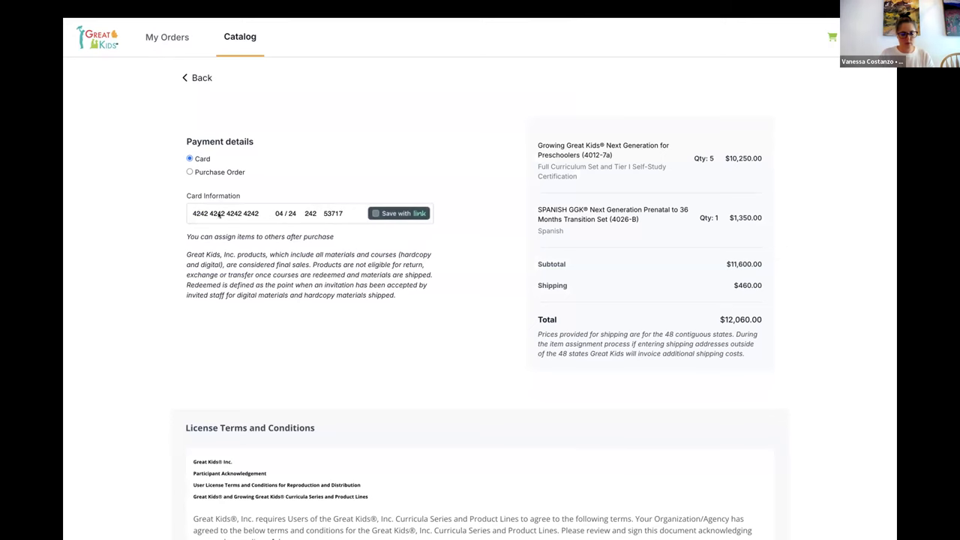
scroll(184, 268, "down", 1)
scroll(184, 269, "down", 3)
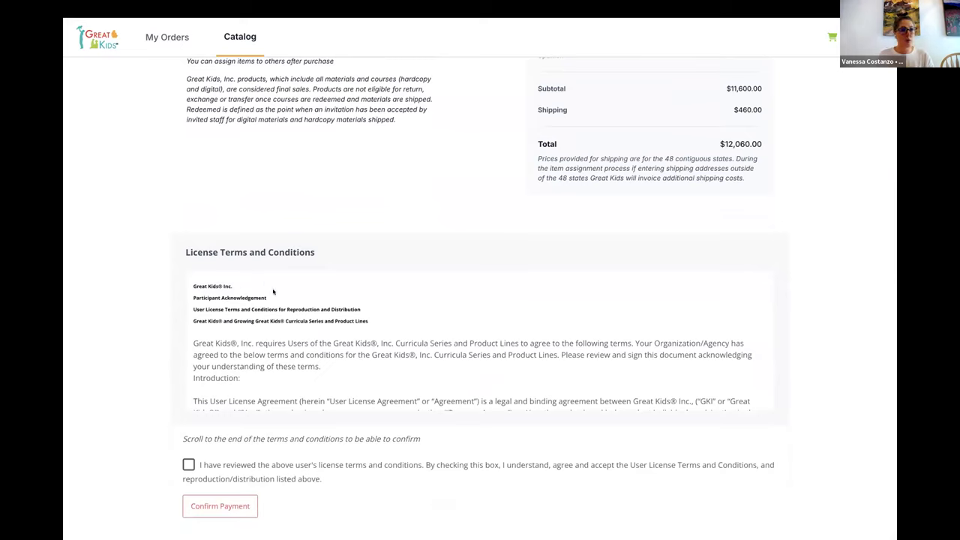
- Read through and accept the License Terms, then confirm the $12,060.00 card payment
scroll(241, 314, "down", 3)
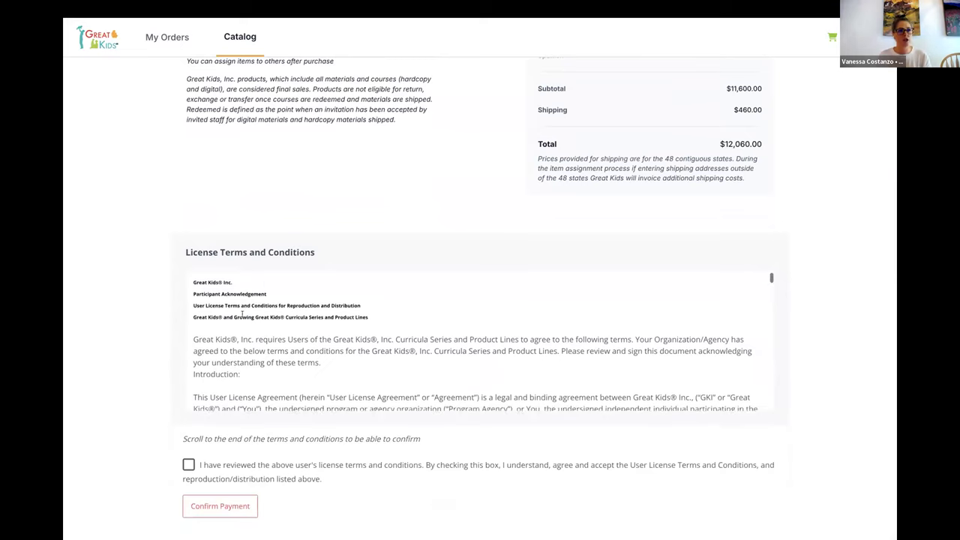
scroll(241, 320, "up", 3)
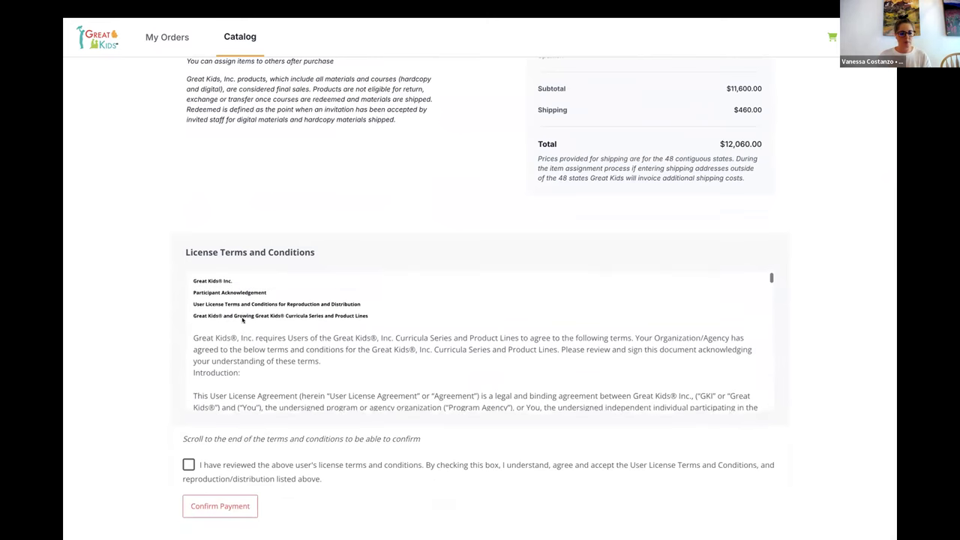
left_click(189, 464)
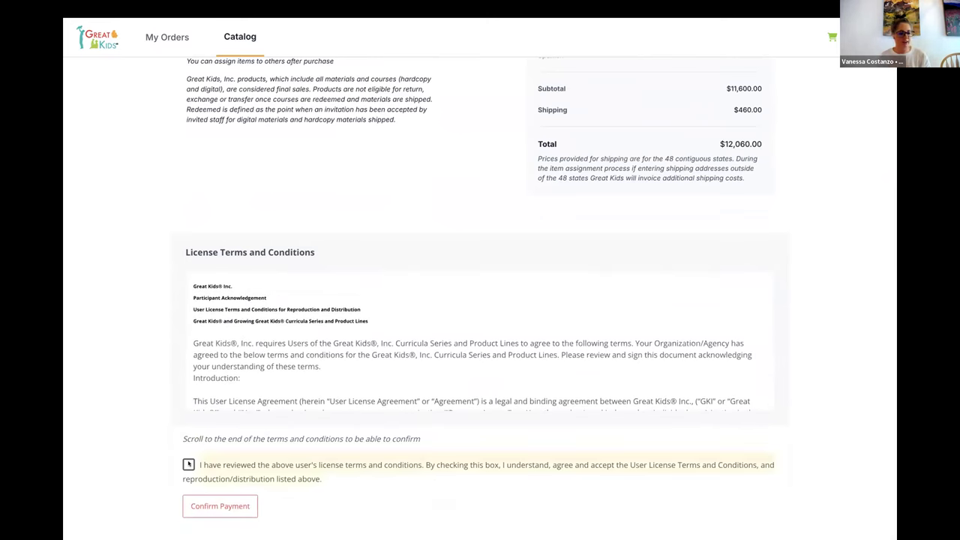
left_click(220, 506)
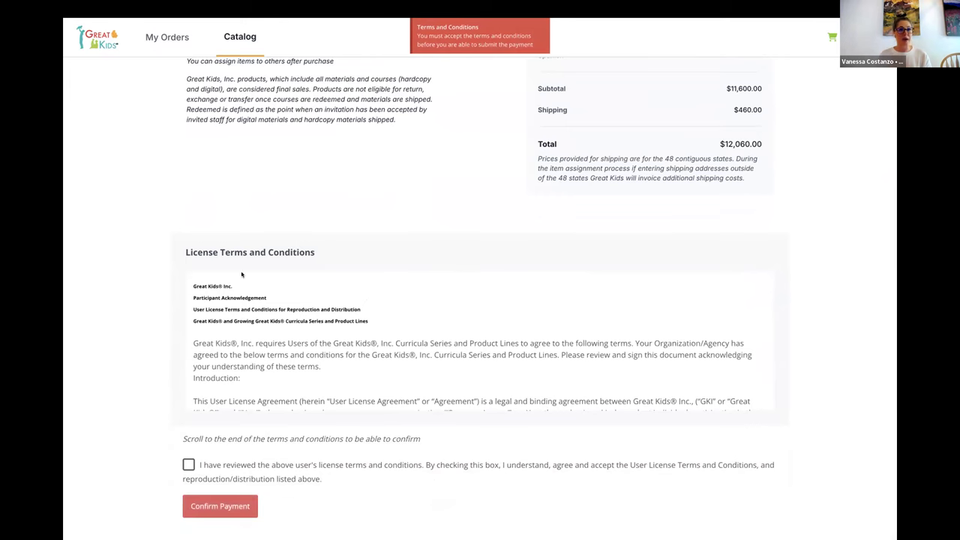
scroll(253, 353, "down", 15)
scroll(253, 352, "down", 10)
left_click(187, 466)
left_click(222, 518)
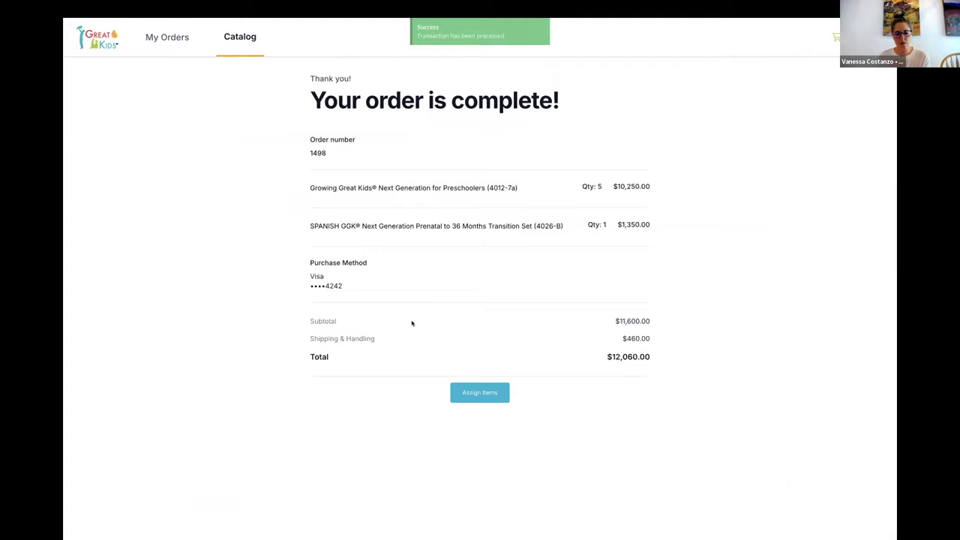
- Open Order #1482's details from the full-screen My Orders list
left_click(474, 390)
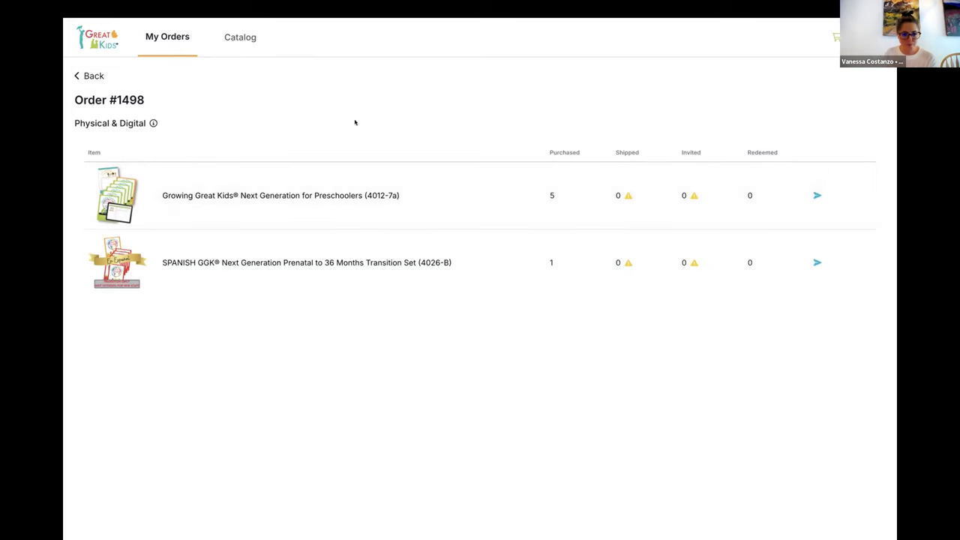
key("ctrl+Right")
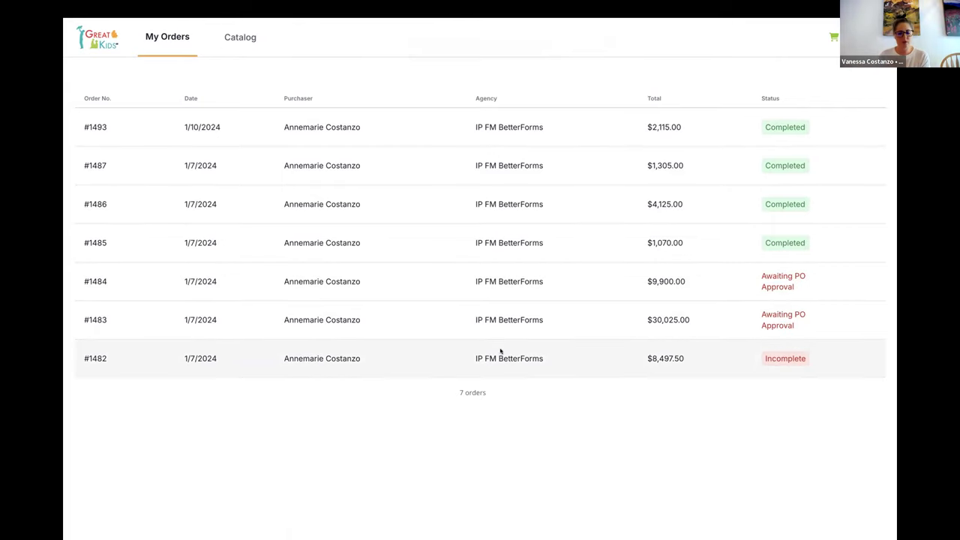
left_click(115, 363)
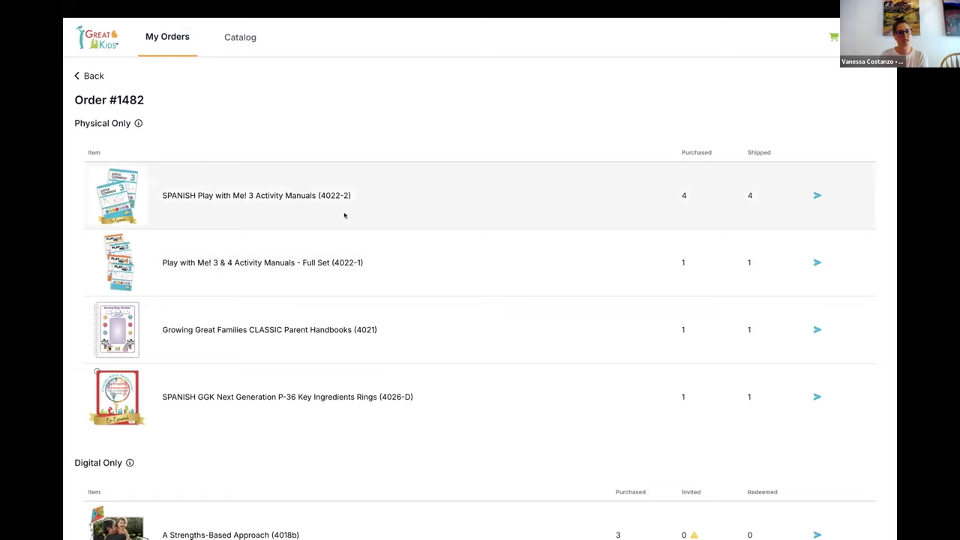
mouse_move(136, 125)
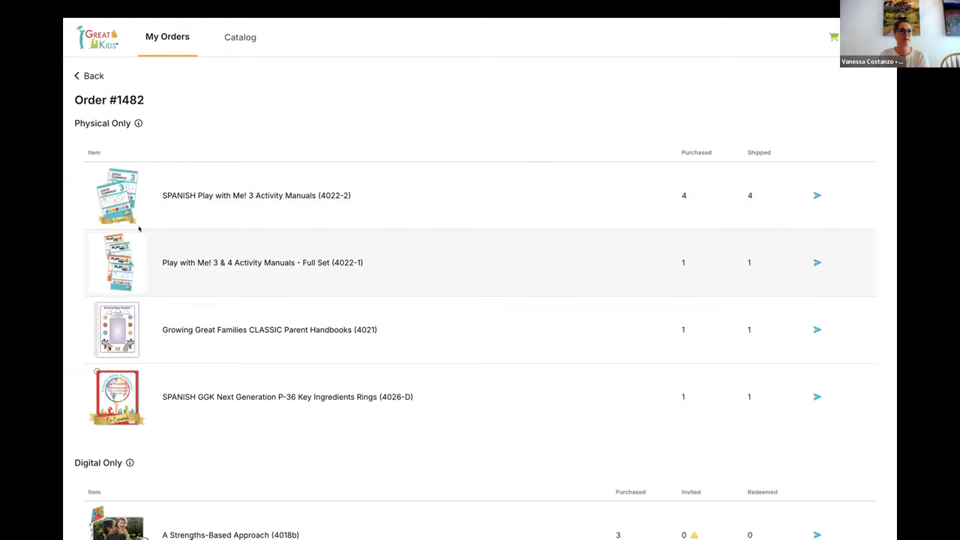
scroll(138, 229, "down", 2)
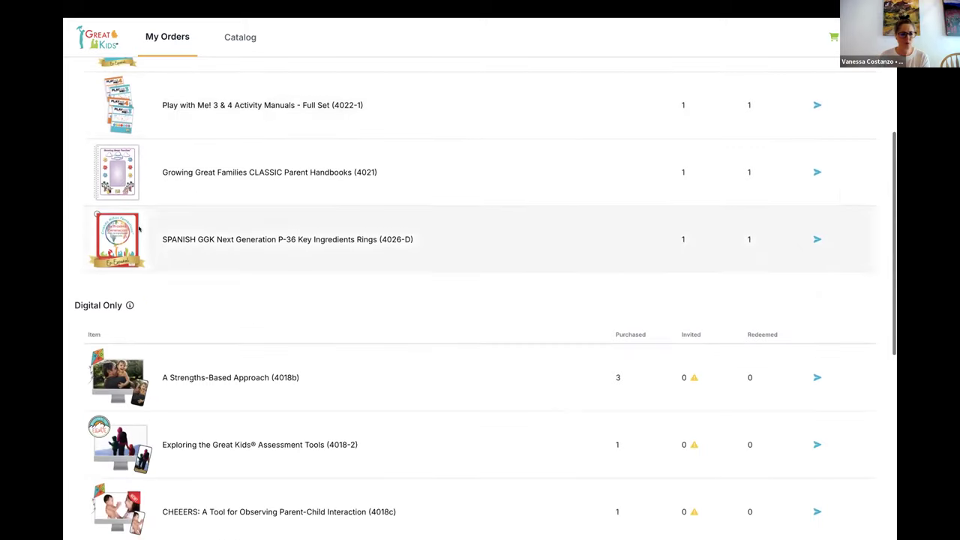
scroll(139, 229, "down", 3)
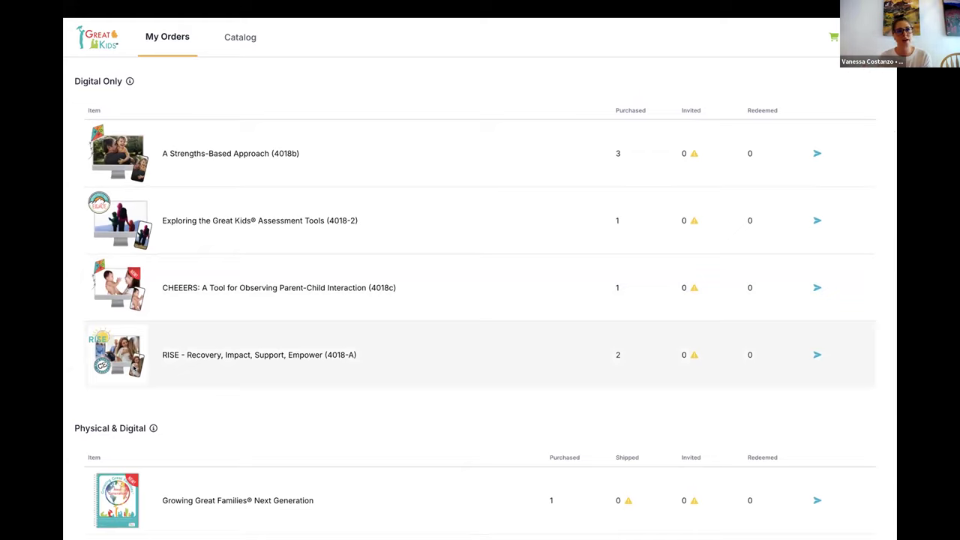
- Check the Strengths-Based Approach item, then open the SPANISH GGK Transition Set's shipping details
left_click(250, 144)
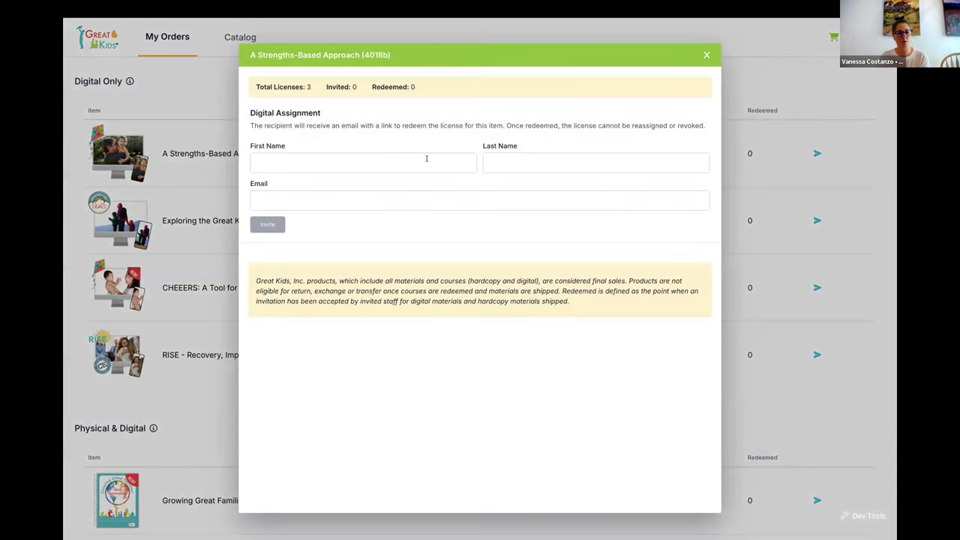
left_click(706, 54)
scroll(389, 377, "down", 3)
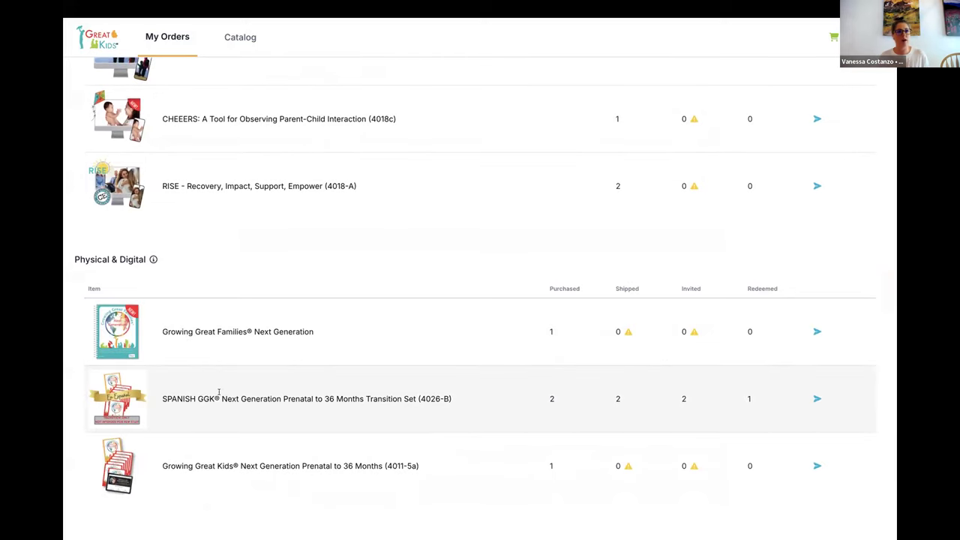
left_click(219, 393)
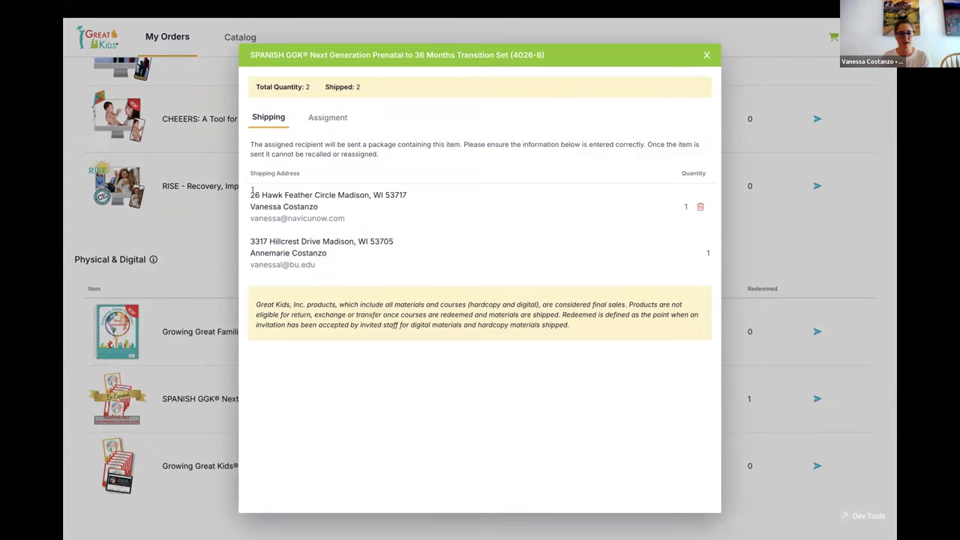
- Delete the first shipment and enter the recipient's name, e-mail and phone number
left_click(700, 206)
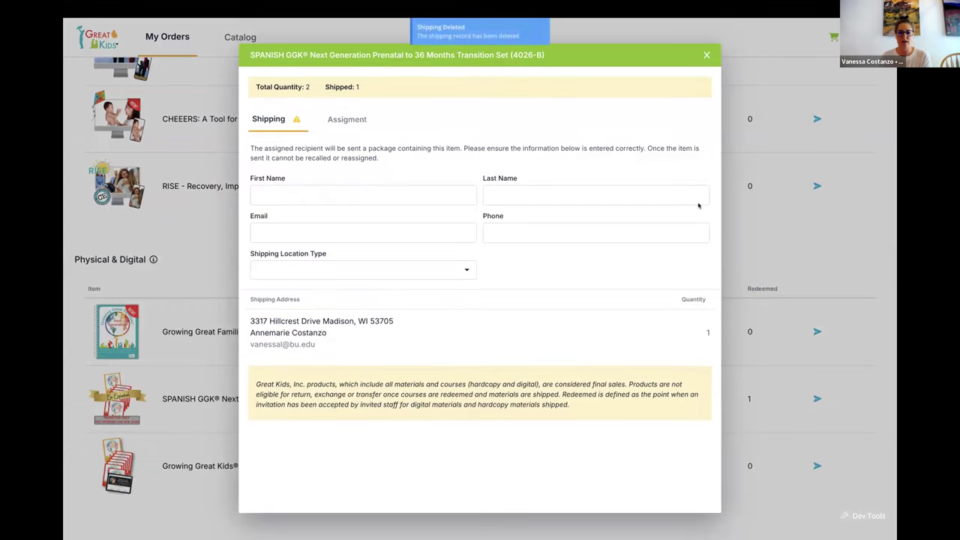
left_click(460, 196)
key("Tab")
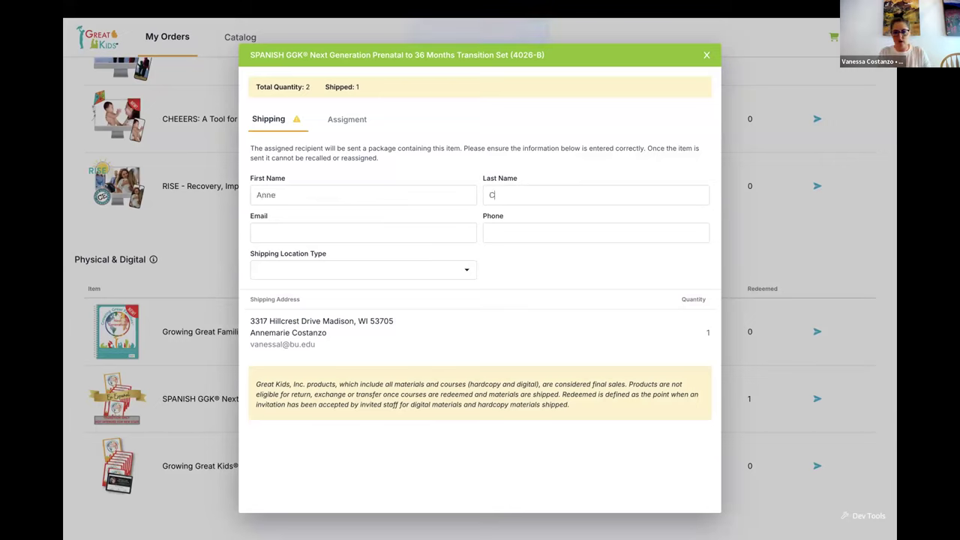
key("Tab")
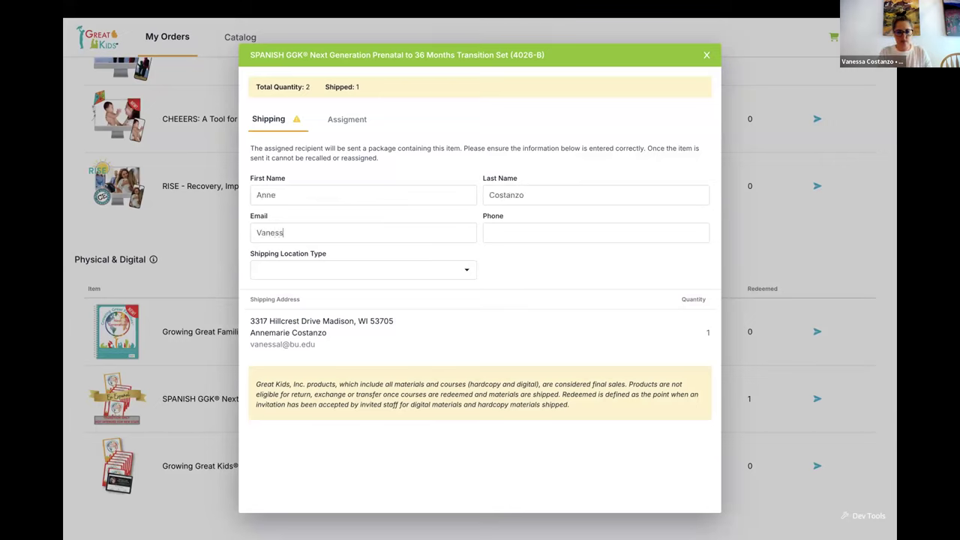
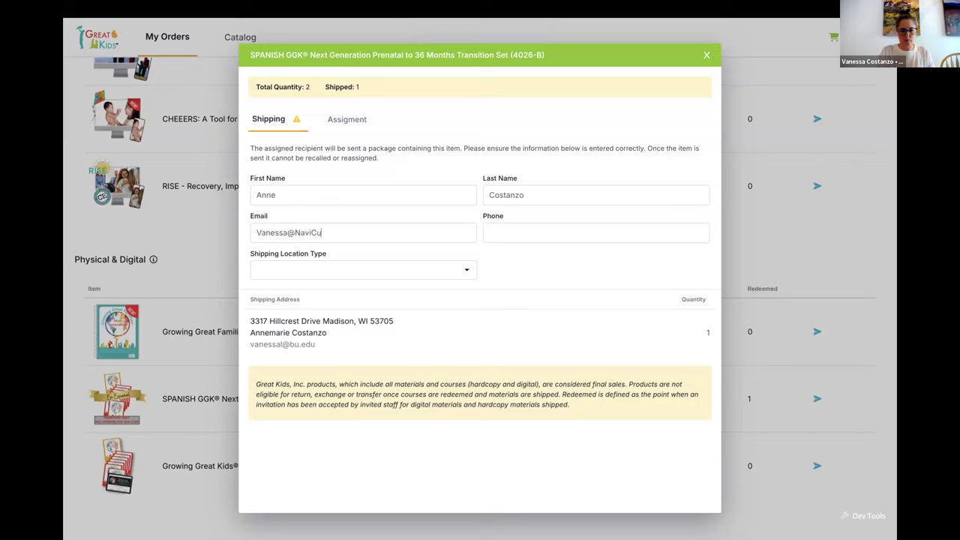
key("Tab")
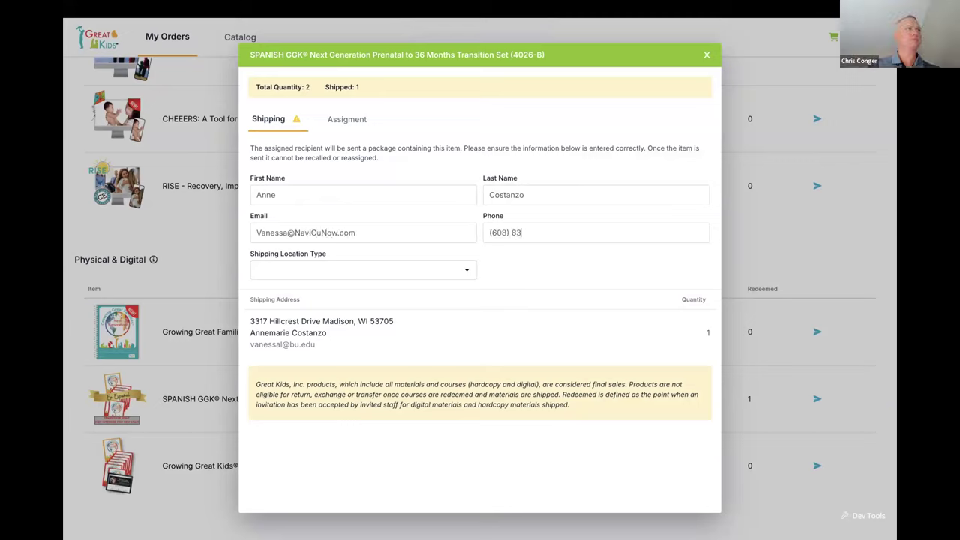
- Set the shipping location type to Residential and the country to United States
key("Tab")
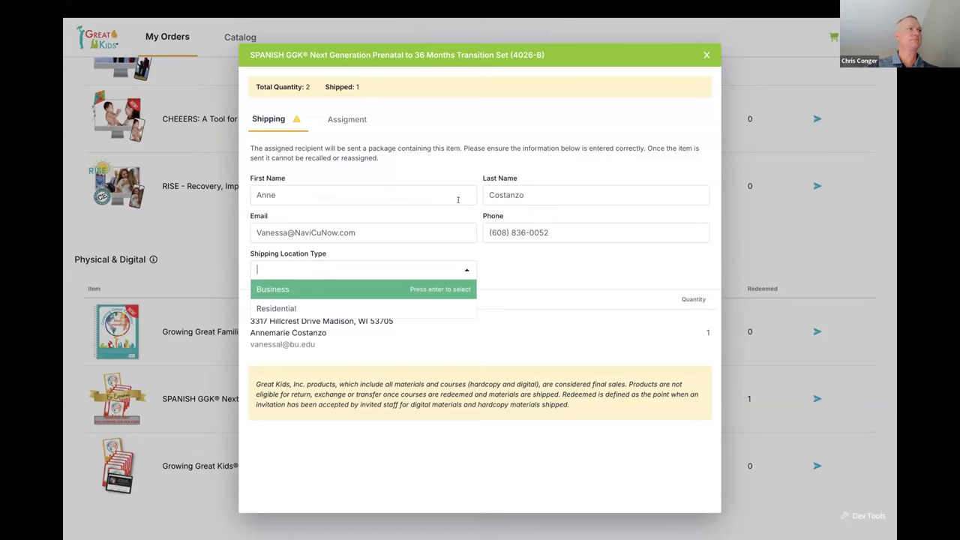
key("Down")
key("Return")
key("Tab")
left_click(293, 331)
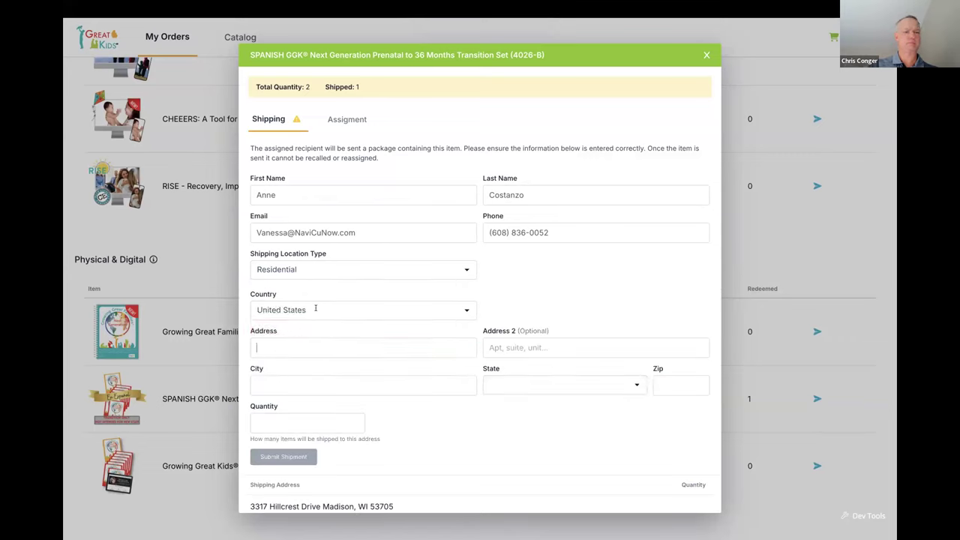
left_click(316, 310)
left_click(305, 342)
left_click(314, 316)
left_click(302, 332)
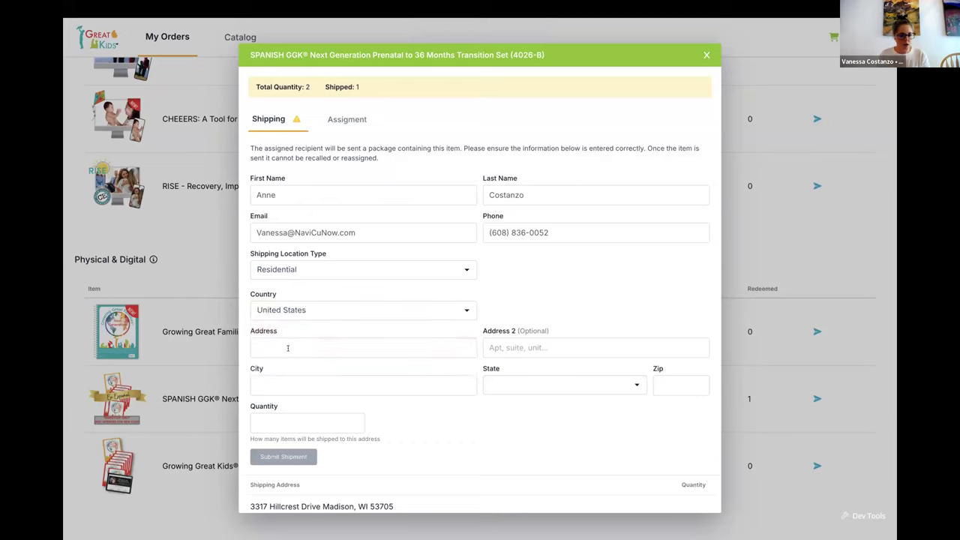
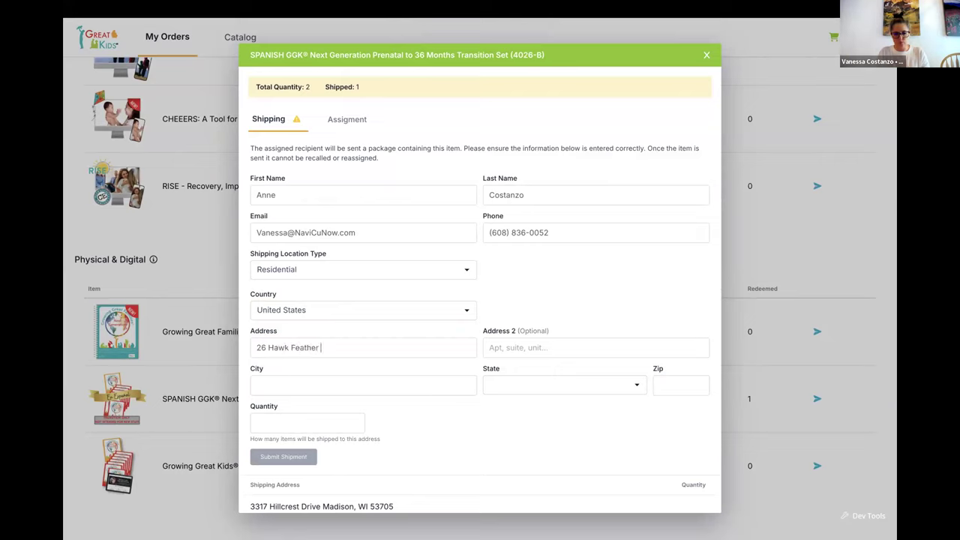
- Enter the recipient's street address, city, state WI and zip, set quantity 1, and submit
key("Tab")
type("Madison")
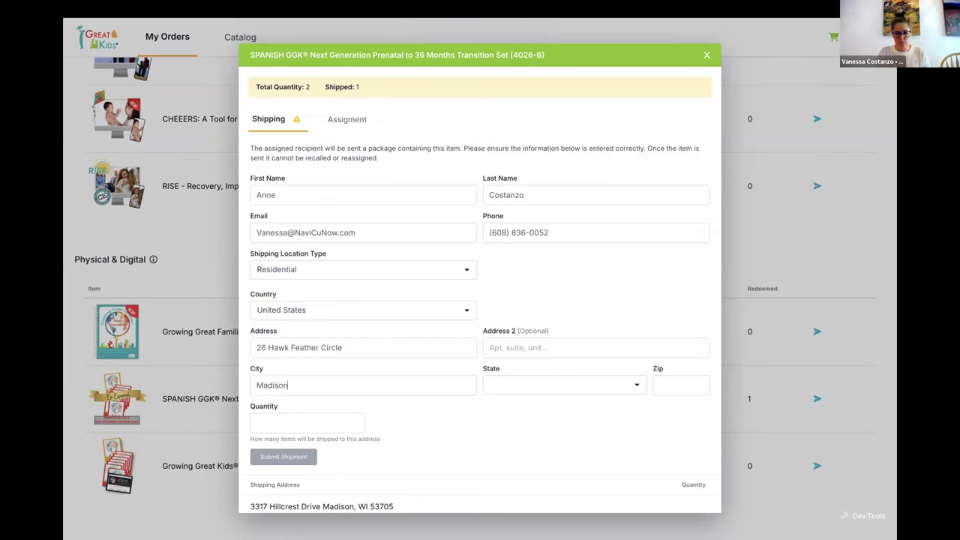
key("Tab")
type("wi")
left_click(496, 405)
left_click(663, 386)
type("53717")
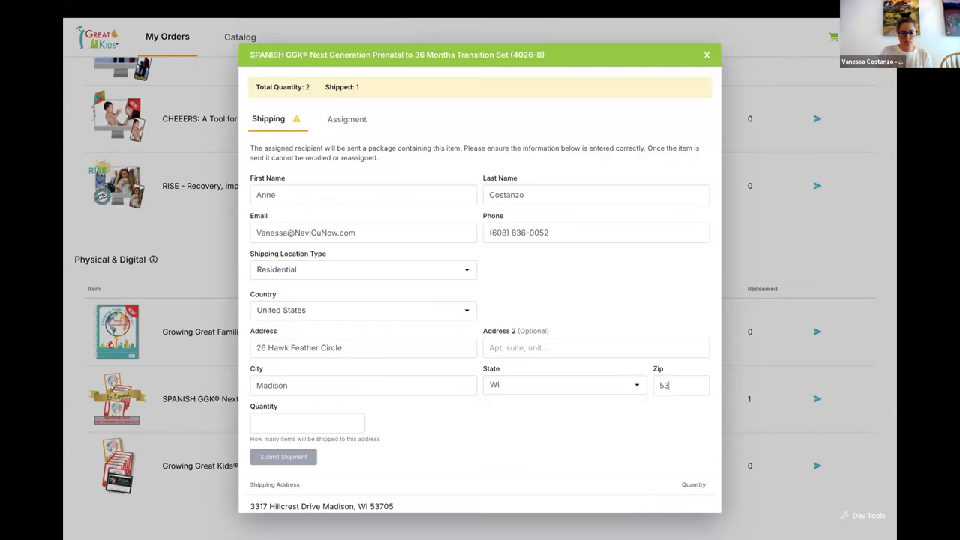
left_click(342, 421)
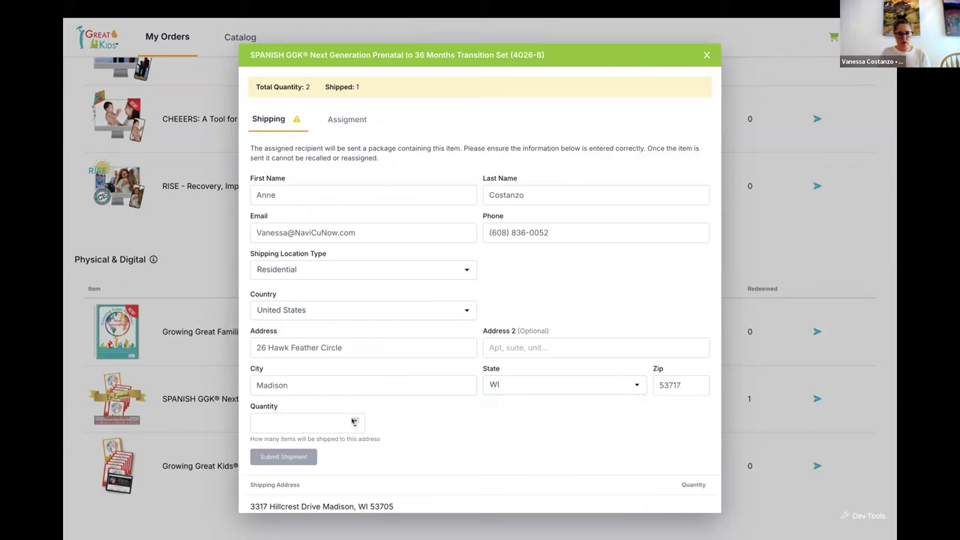
left_click(354, 422)
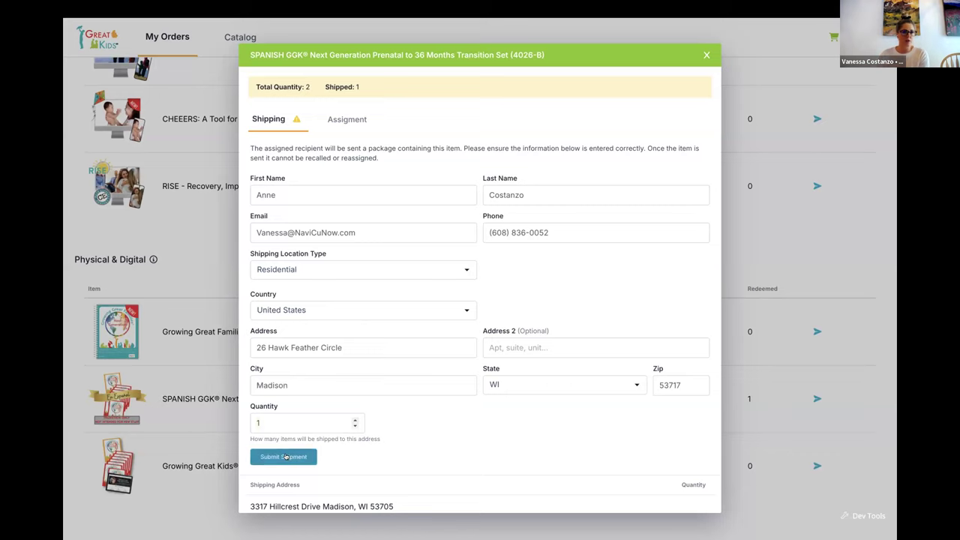
left_click(285, 457)
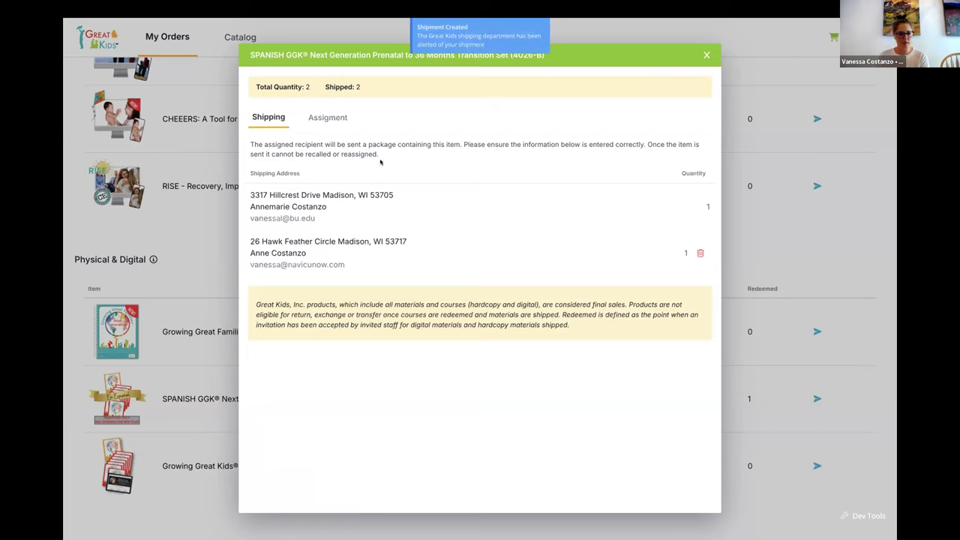
- Check the Spanish set's two licenses on the Assignment tab, then close the dialog
left_click(333, 119)
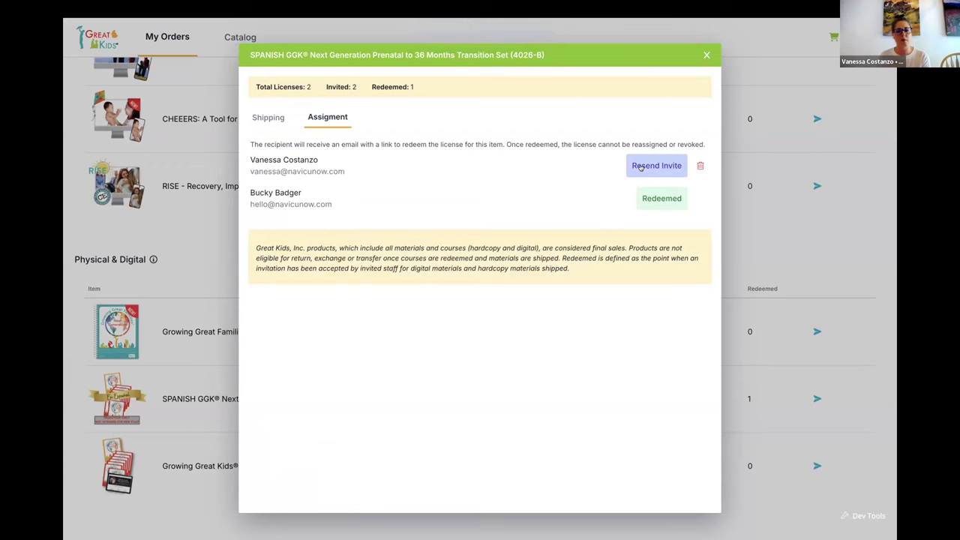
left_click(703, 55)
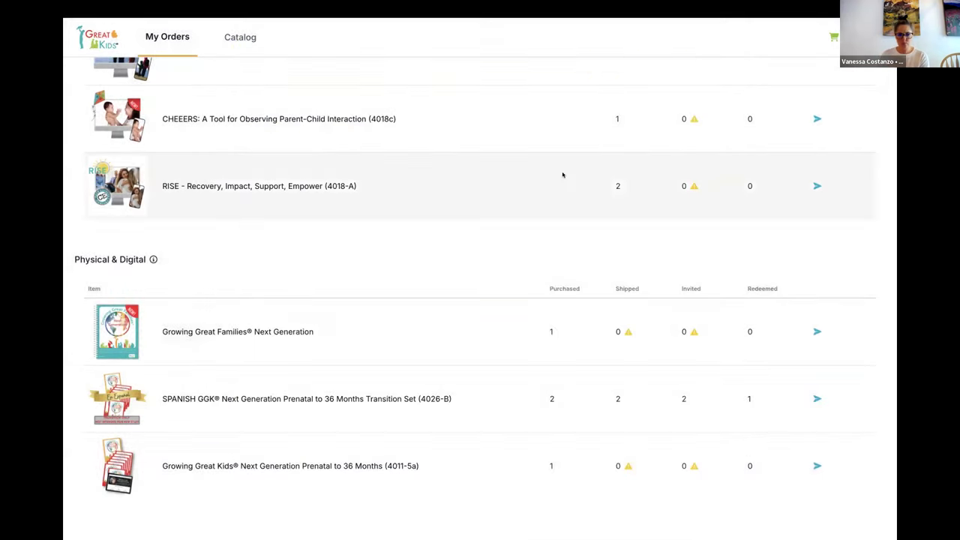
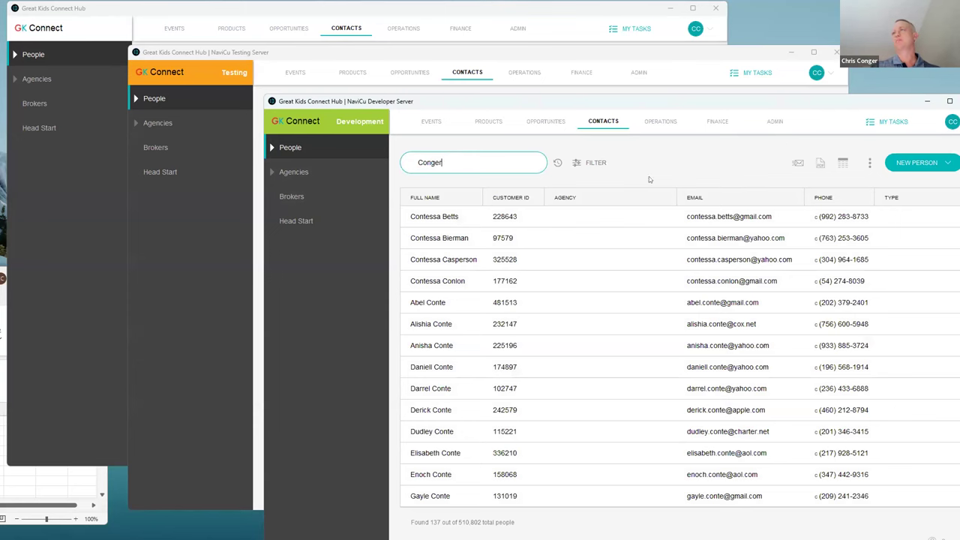
- Open a matching contact on the development hub, then search the main hub by surname and review the first match
left_click(438, 346)
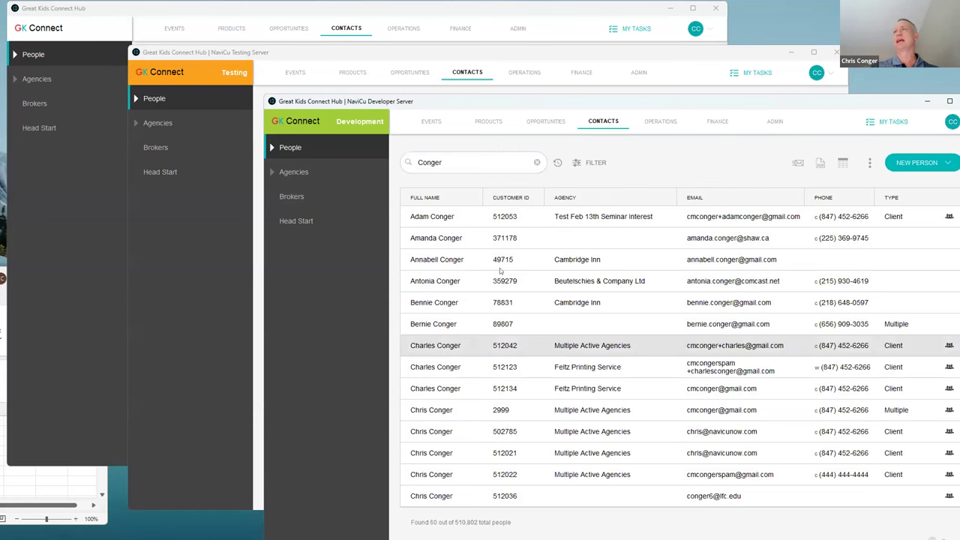
left_click(419, 257)
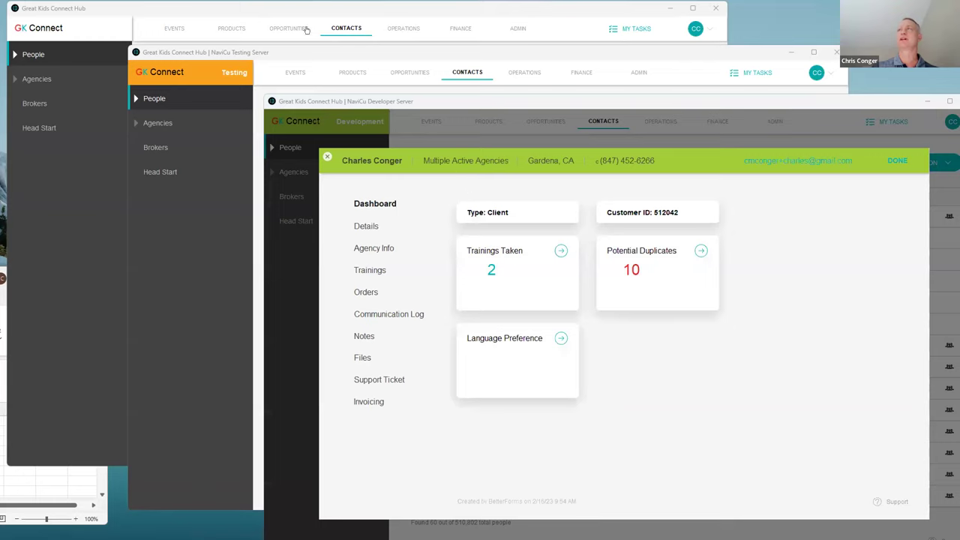
left_click(199, 14)
left_click(188, 69)
type("conger")
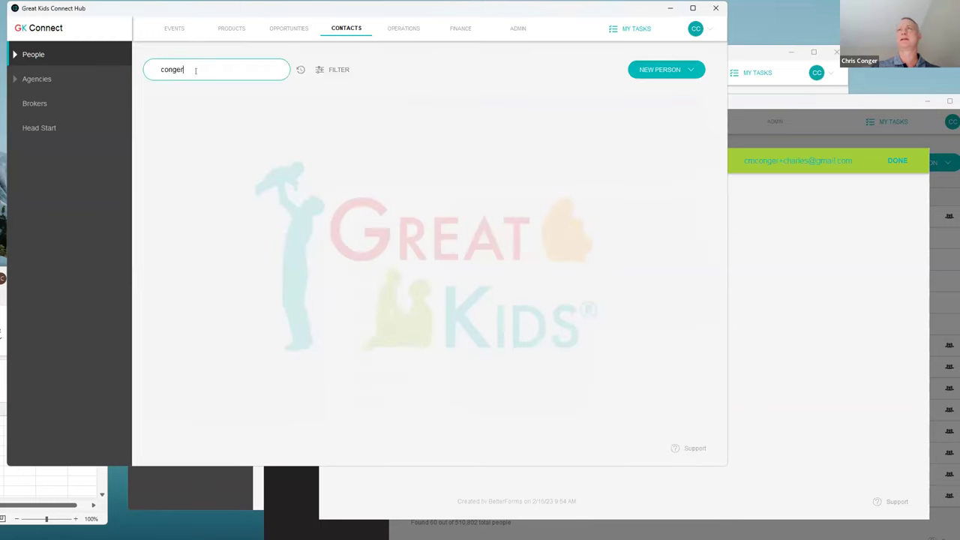
left_click(244, 125)
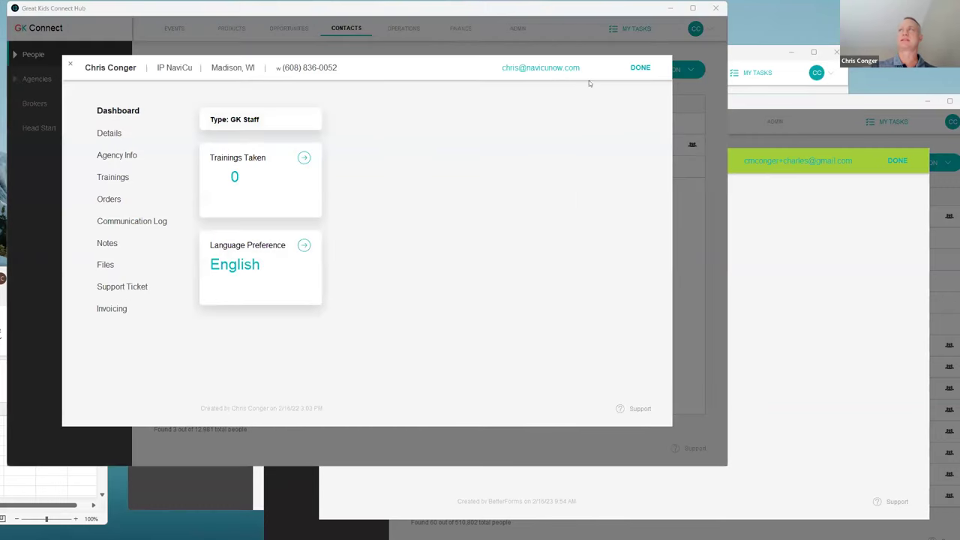
left_click(636, 68)
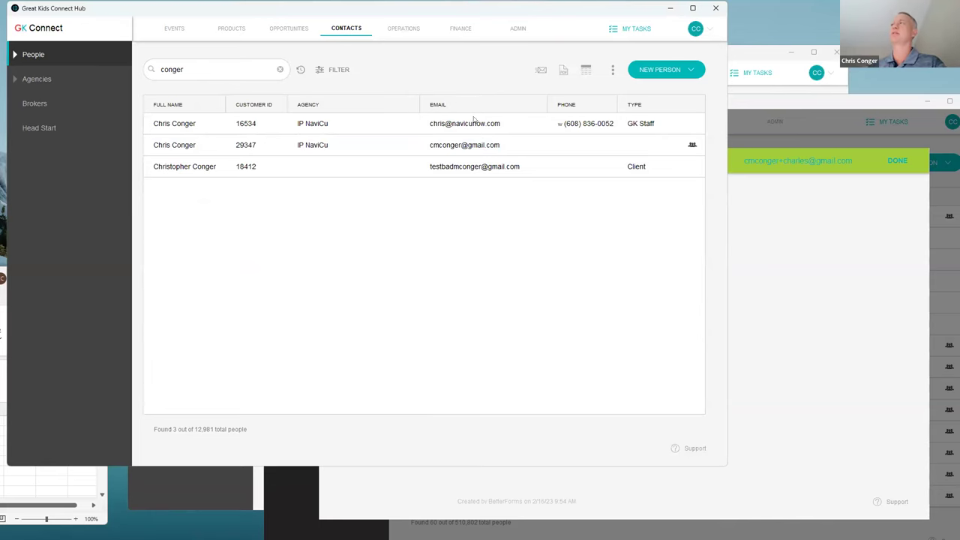
- Close the development hub's client record and switch to the BetterForms apps page
left_click(833, 331)
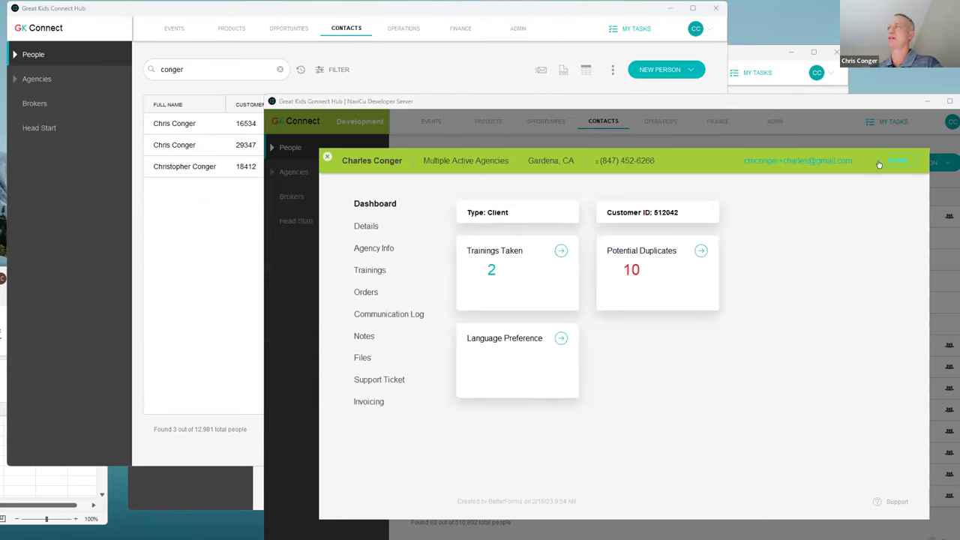
left_click(888, 161)
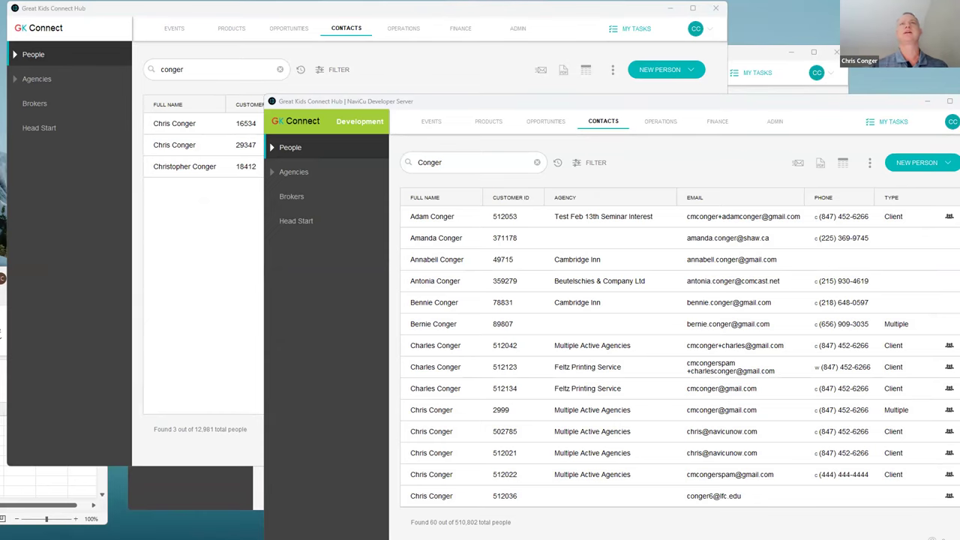
key("alt+Tab")
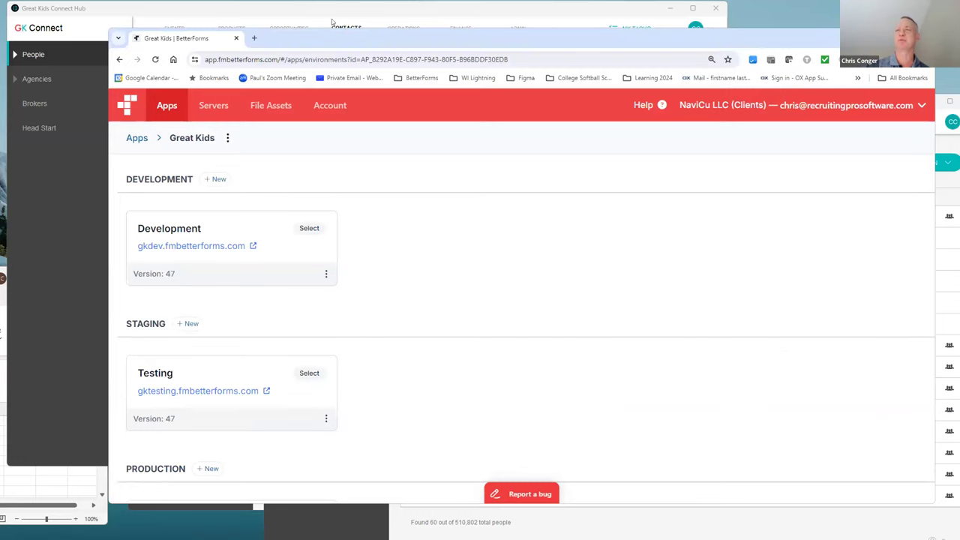
- Resize the browser, search Development's pages for 'reg' and open Event Registration
left_click_drag(345, 28, 330, 15)
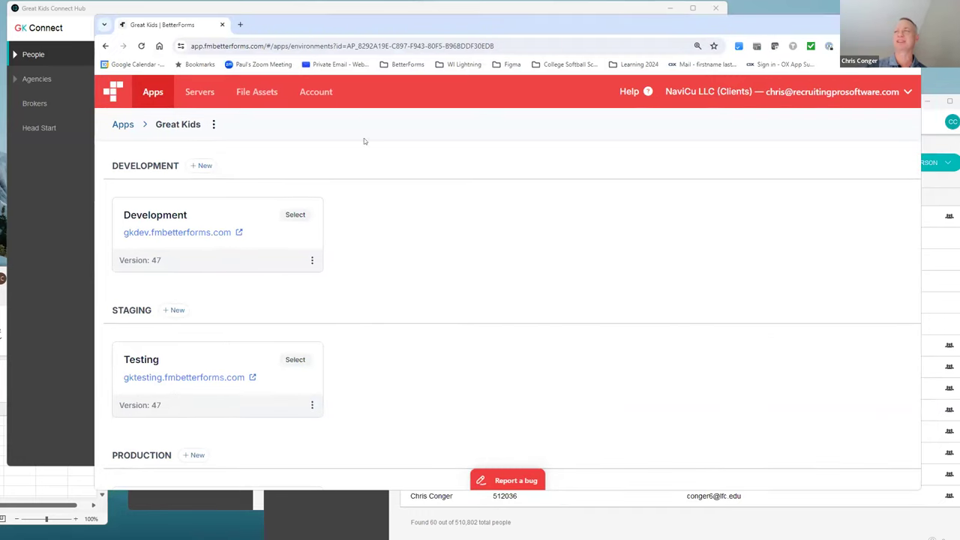
double_click(341, 488)
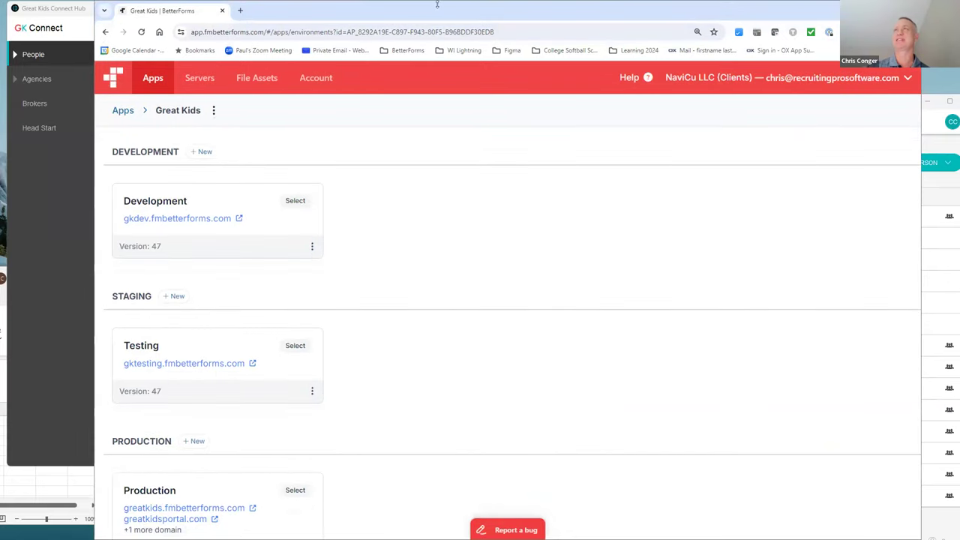
left_click_drag(438, 5, 433, 5)
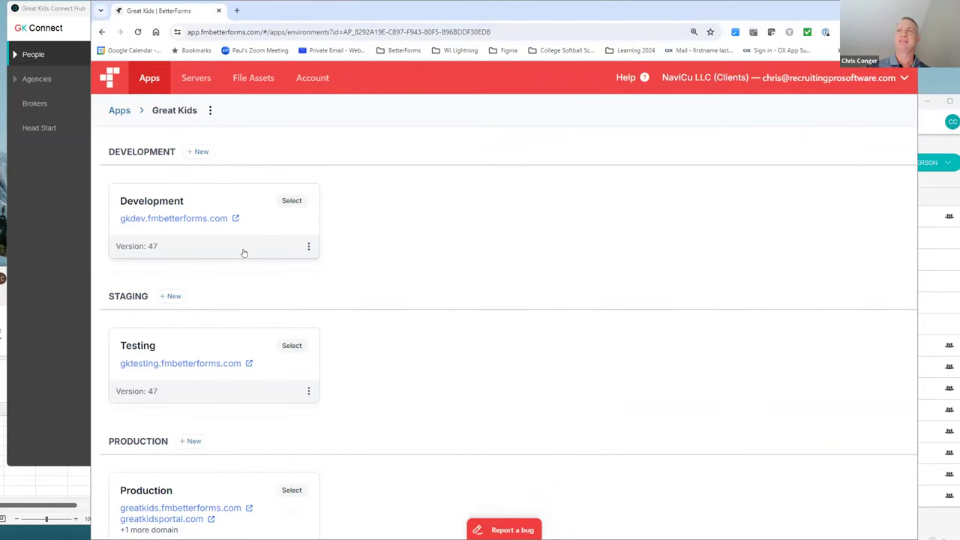
left_click(210, 236)
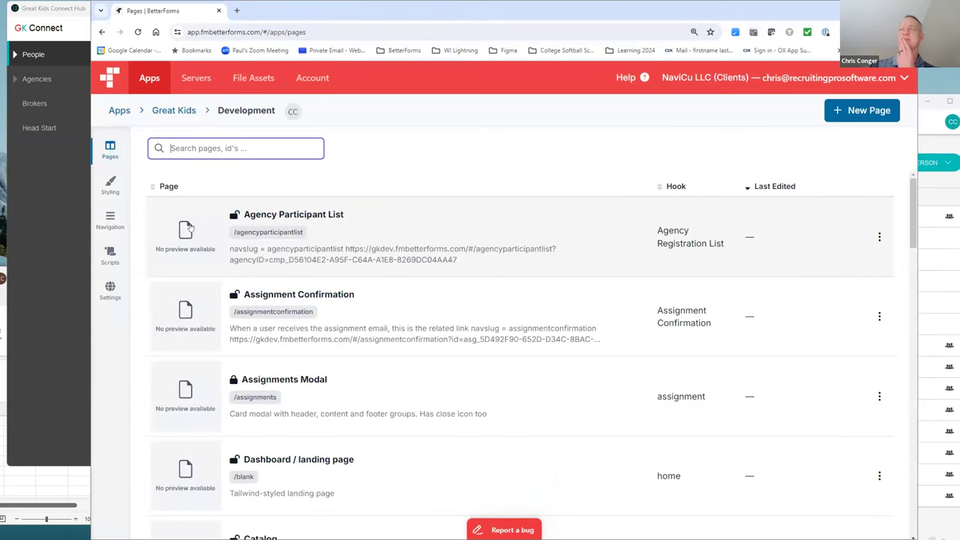
left_click(219, 146)
type("reg")
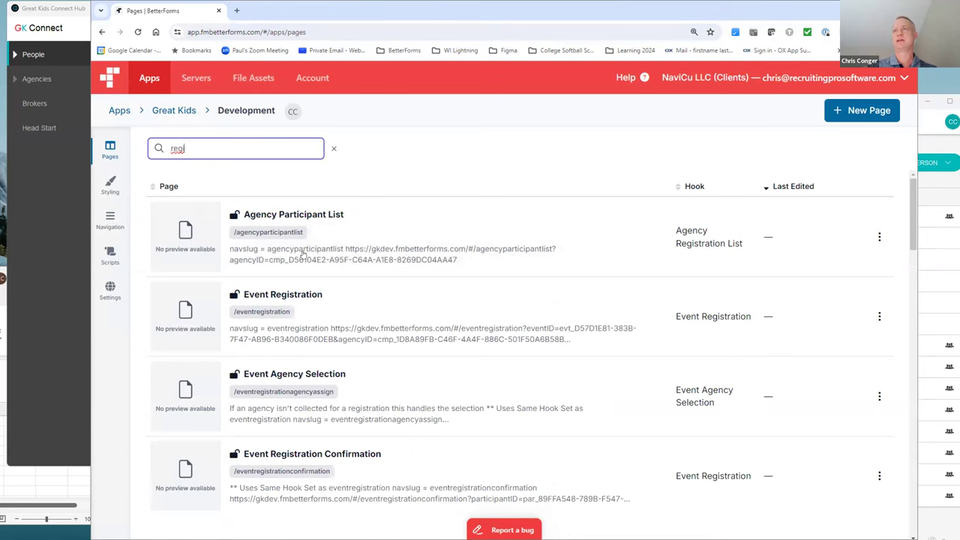
left_click(333, 328)
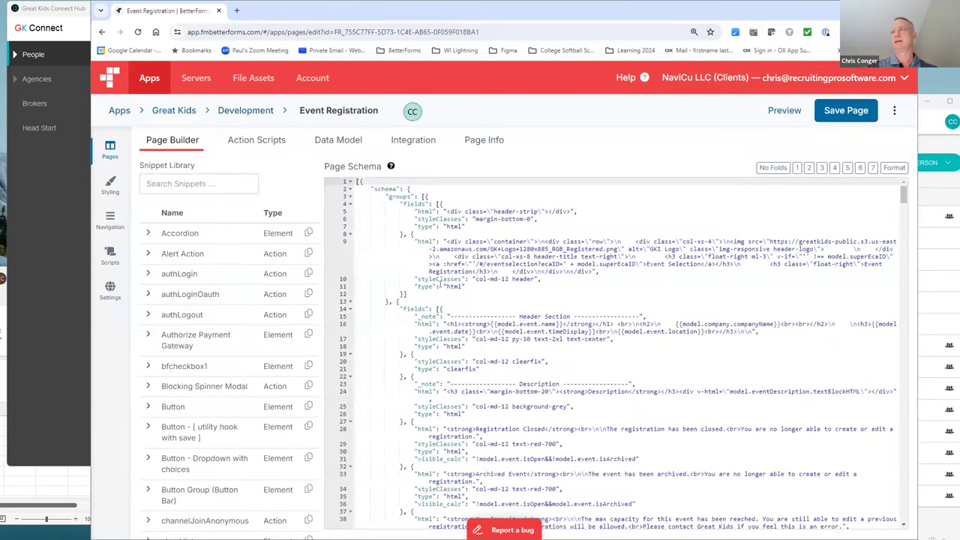
- Change the line 15 note to 'Header Section - Highlight', save the page, and return to Great Kids
left_click(571, 313)
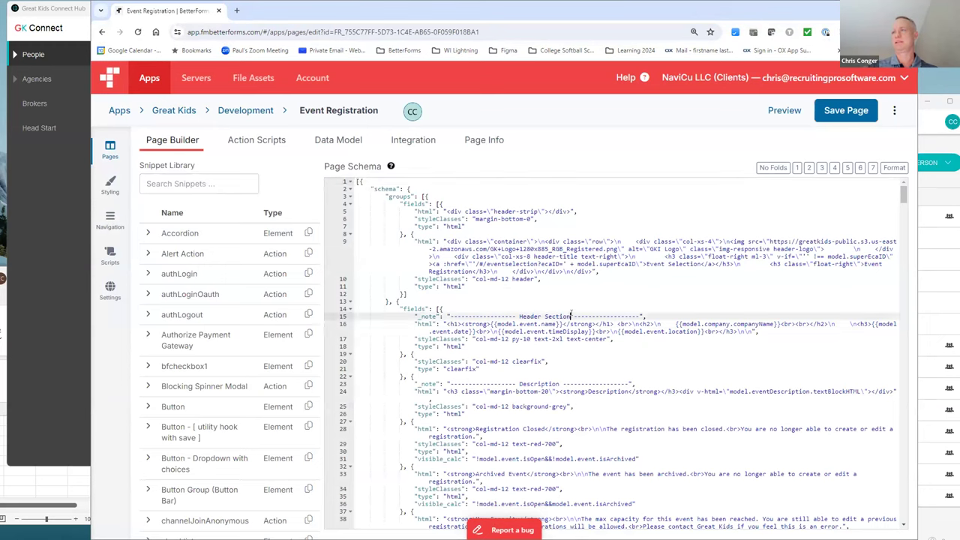
type("- Hihg")
key("BackSpace")
key("BackSpace")
type("ghlight -")
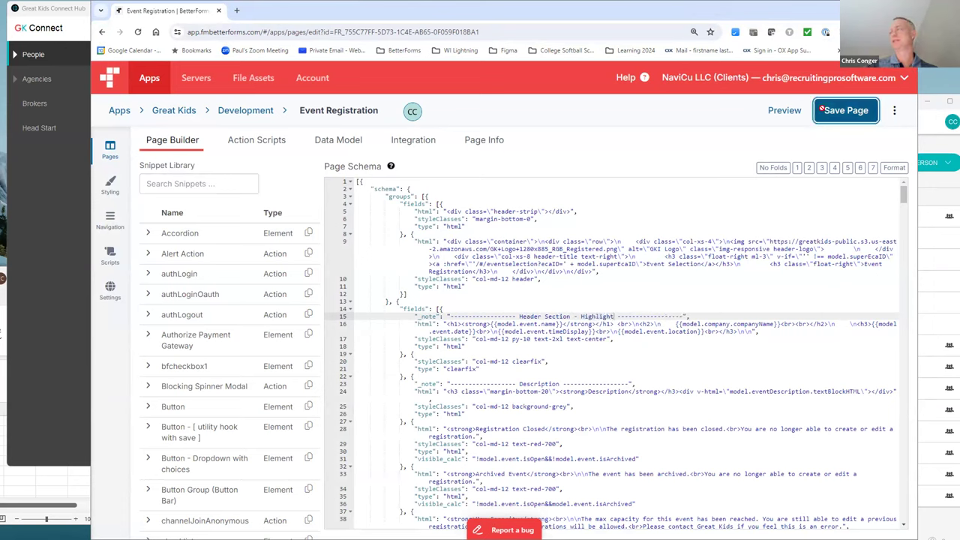
left_click(823, 109)
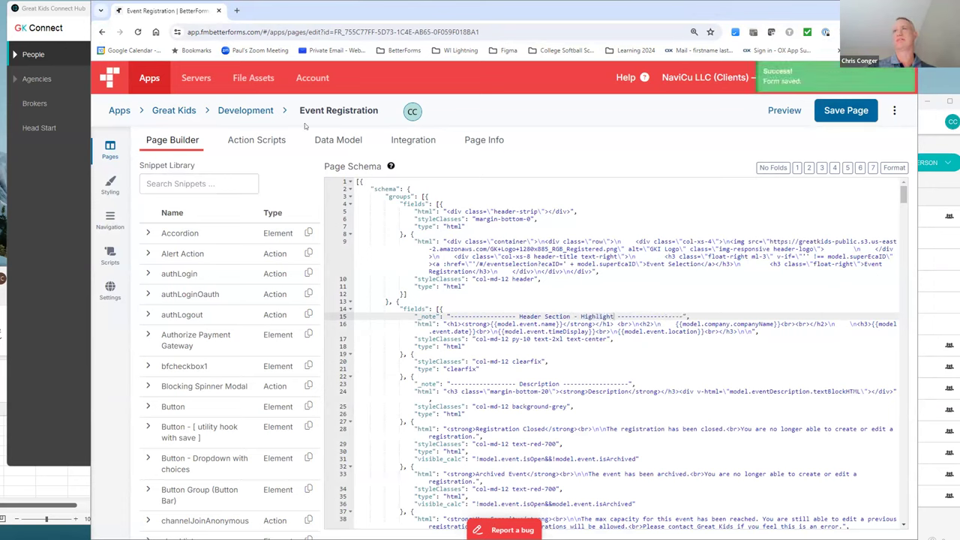
left_click(172, 111)
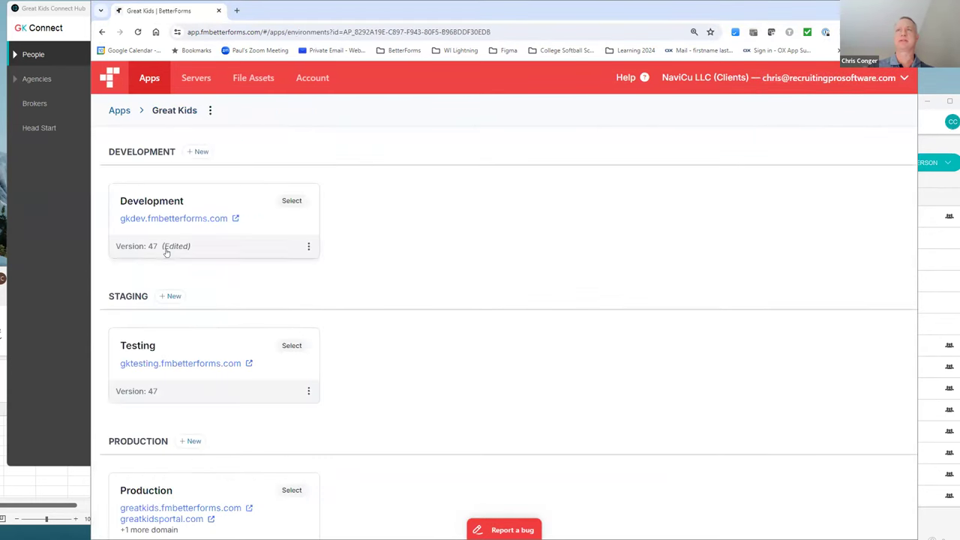
- Deploy Development to Testing through the Staging stage, bringing both to Version 49
mouse_move(167, 252)
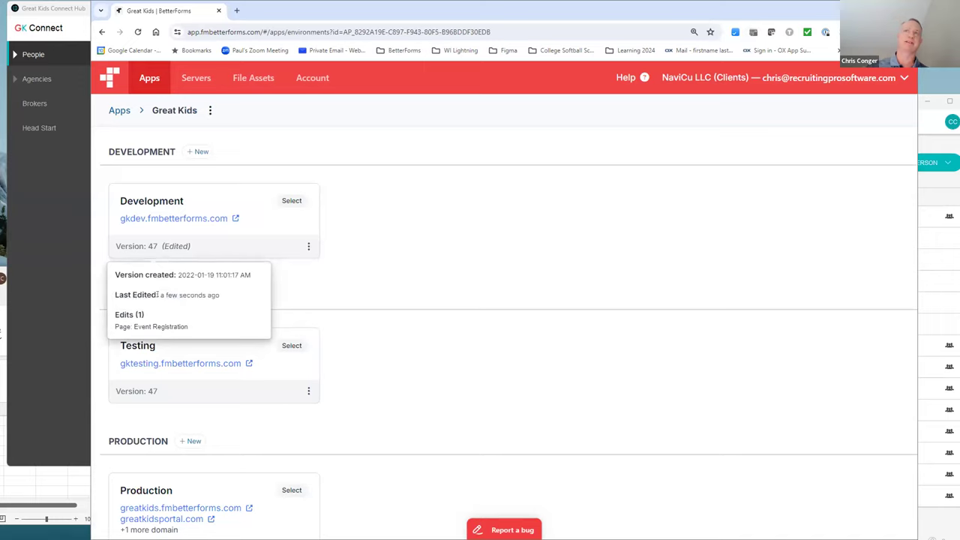
left_click(309, 246)
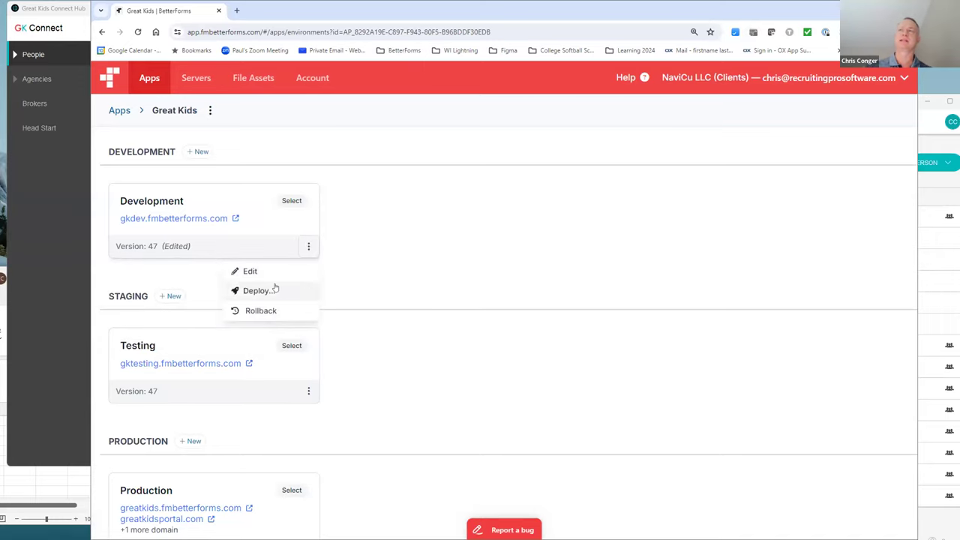
left_click(275, 289)
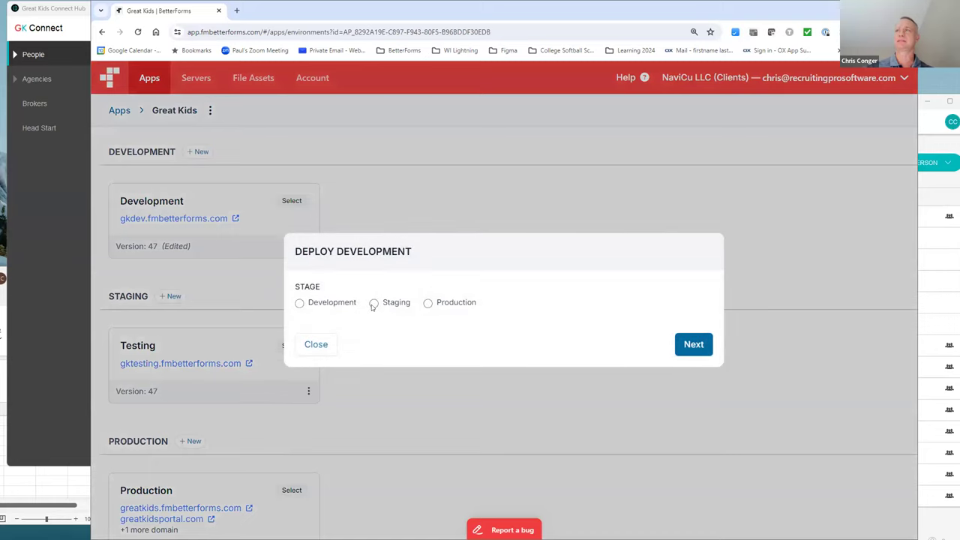
left_click(373, 303)
left_click(410, 330)
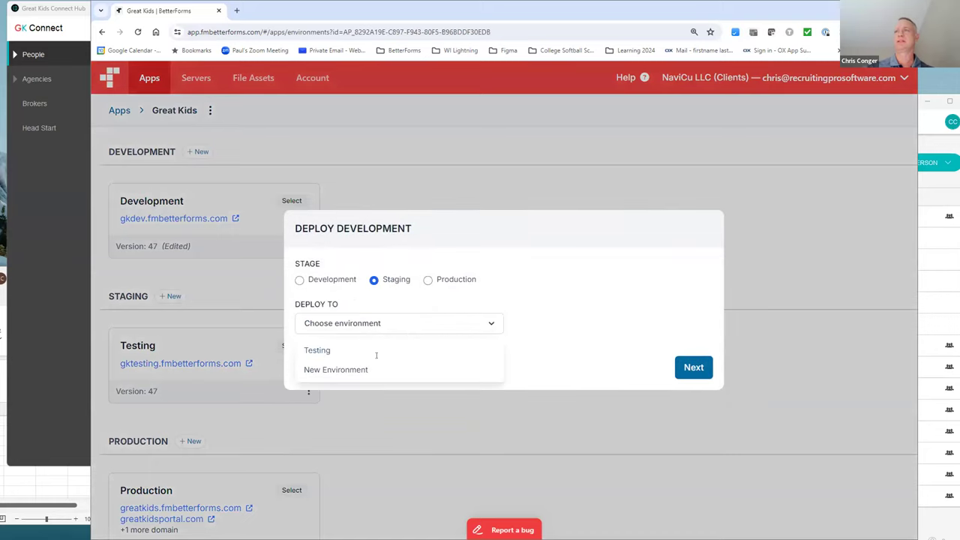
left_click(377, 352)
left_click(692, 407)
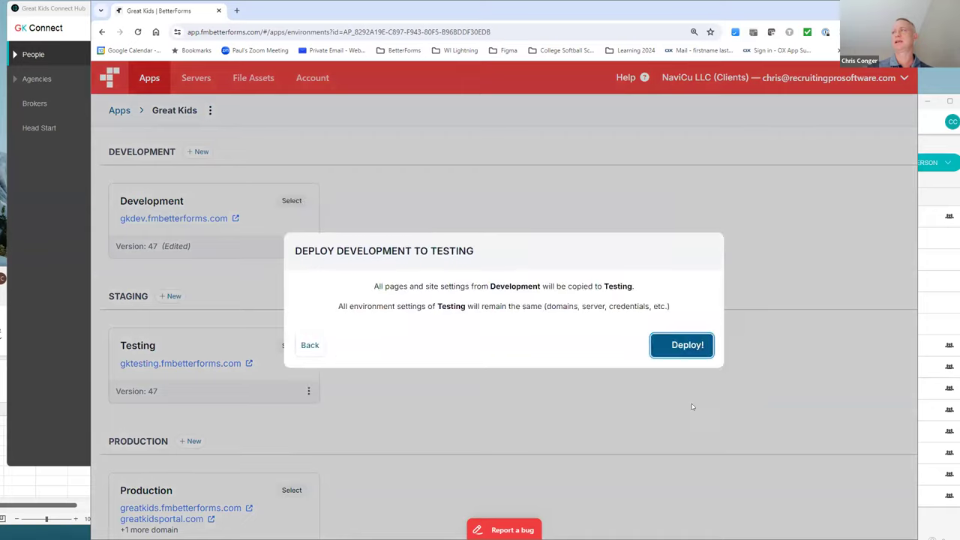
left_click(664, 344)
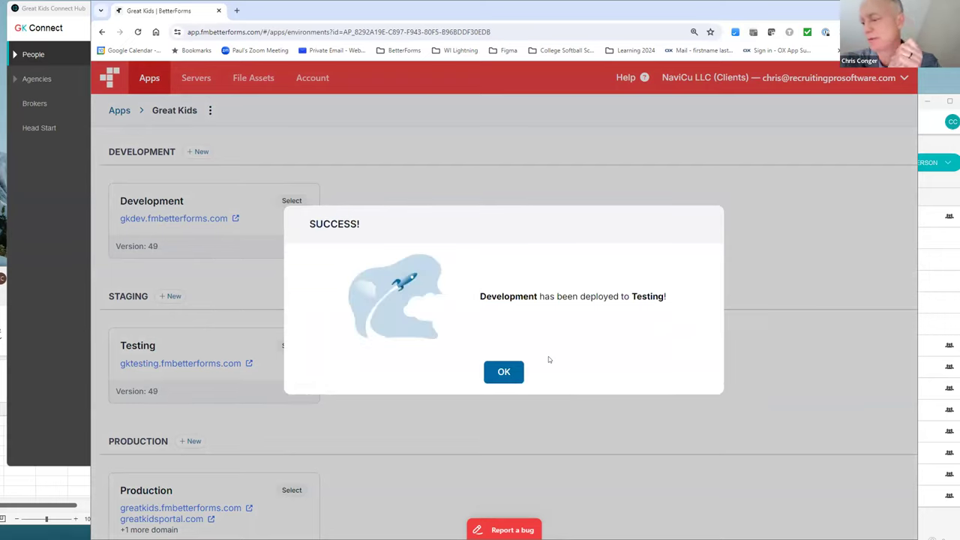
left_click(502, 371)
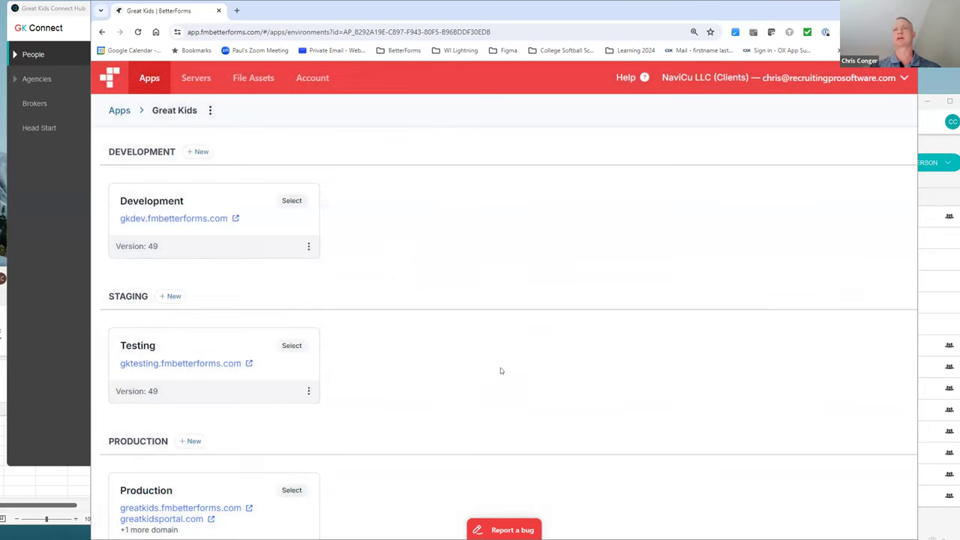
- Restore Development to Version 48.0 from its version history, then narrow the browser to reveal GK Connect
left_click(309, 247)
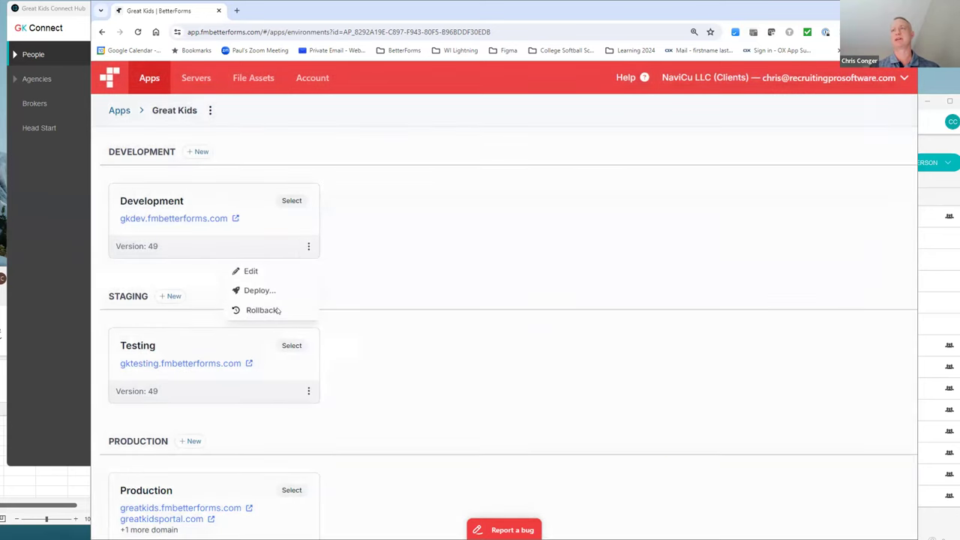
left_click(270, 310)
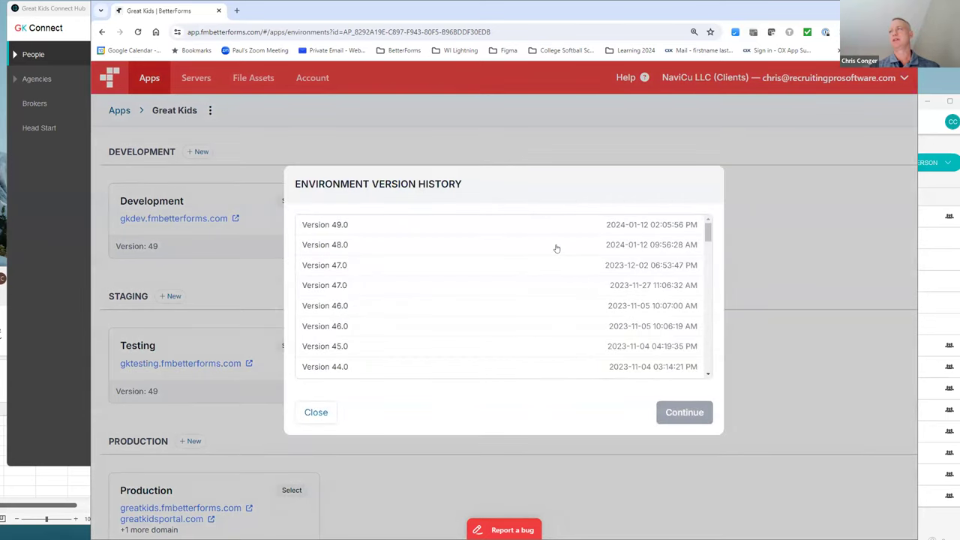
left_click(557, 248)
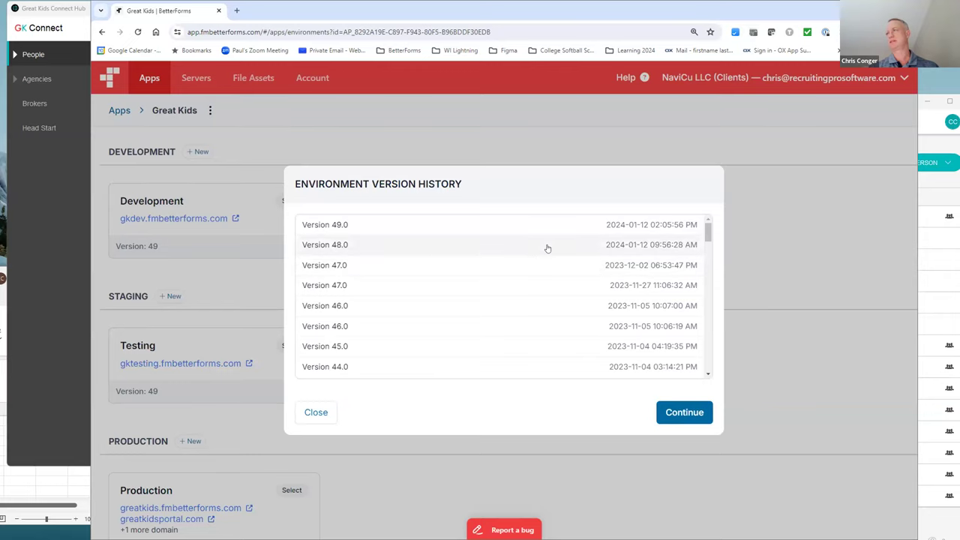
left_click(677, 414)
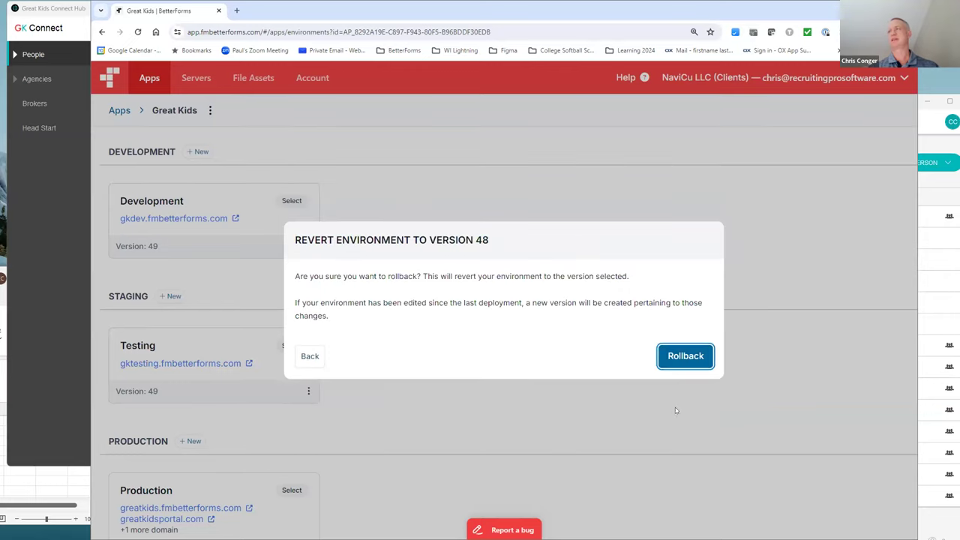
left_click(680, 359)
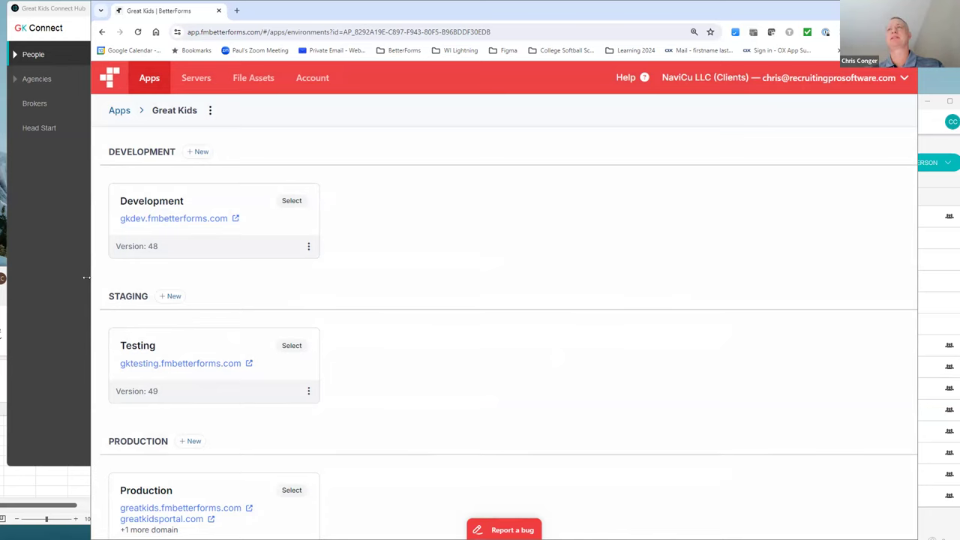
left_click_drag(260, 266, 260, 265)
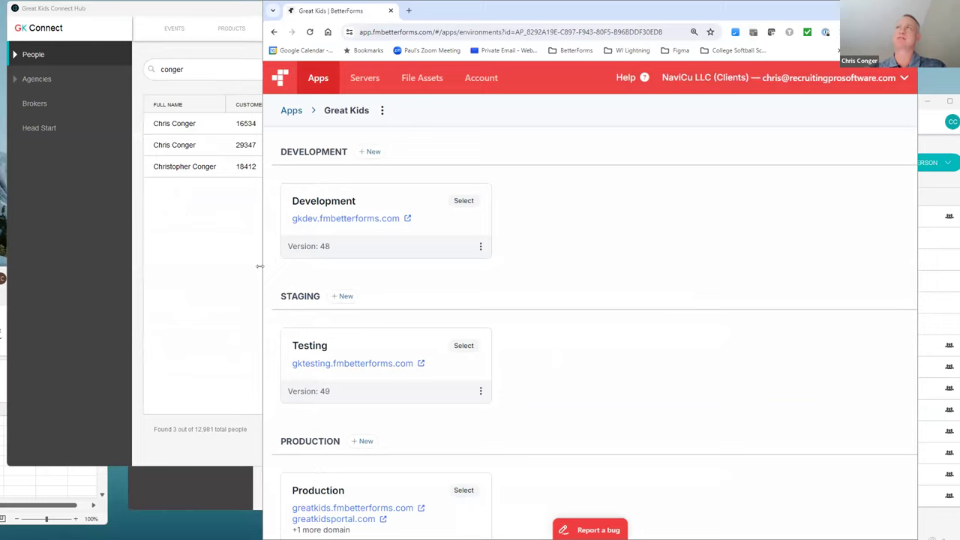
- Load gkdev.fmbetterforms.com/#/catalog in a new tab to show the Trainings and Curriculum Sets products
left_click(409, 10)
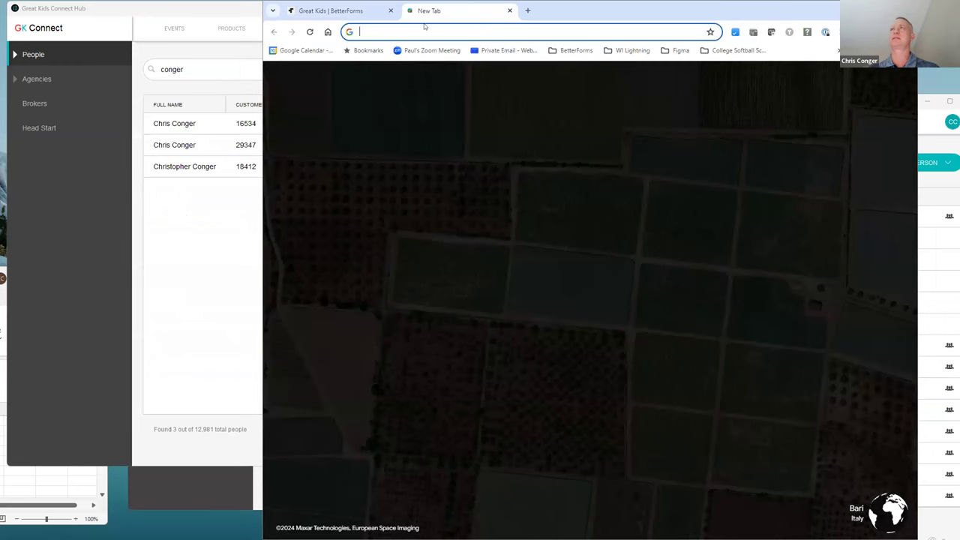
left_click(424, 29)
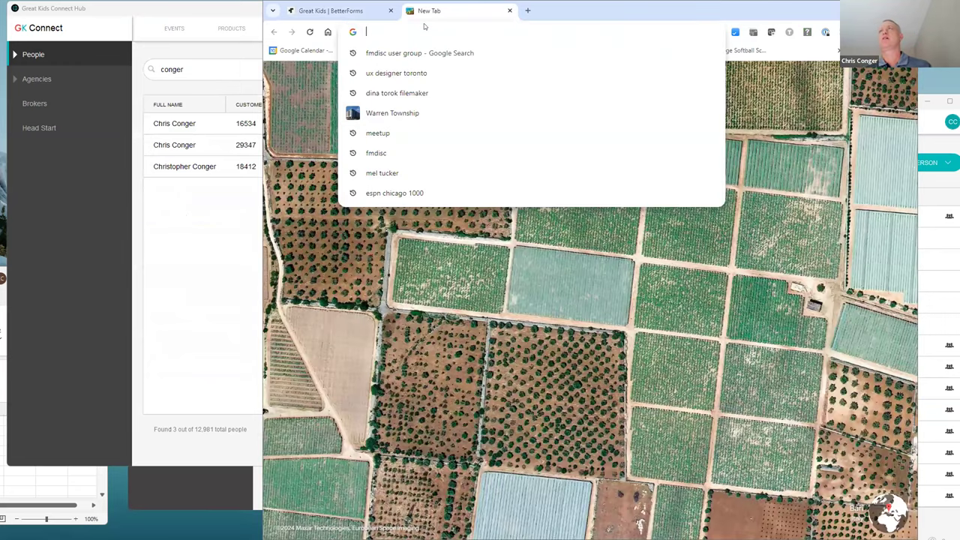
type("gk")
key("Return")
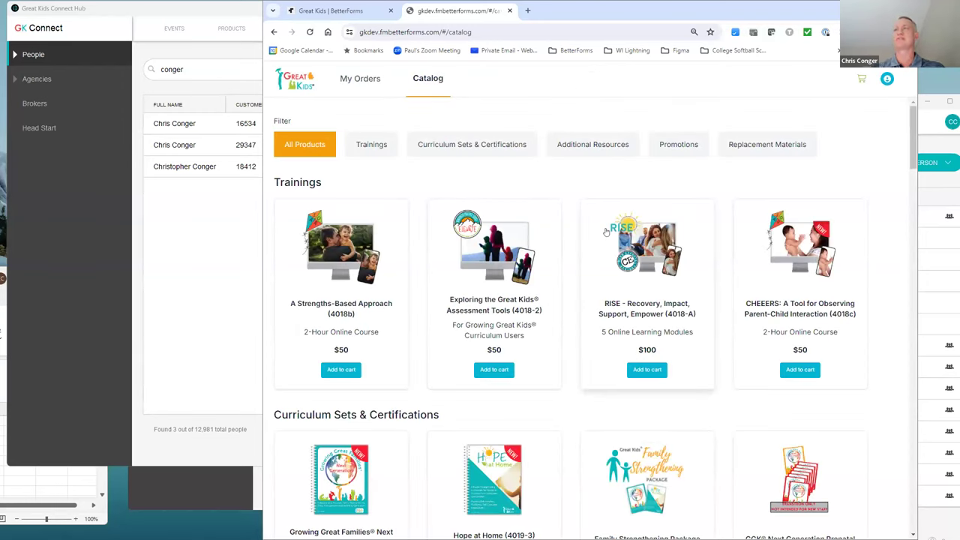
left_click(933, 143)
- Inspect the Info, Pricing ($50.00) and Item tabs of A Strengths-Based Approach (4018b), then close it
left_click(495, 122)
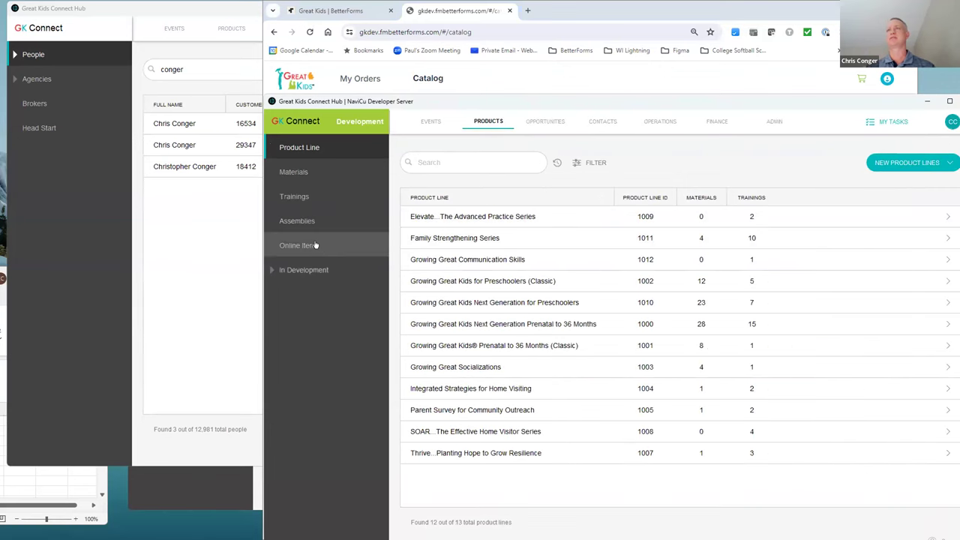
left_click(316, 245)
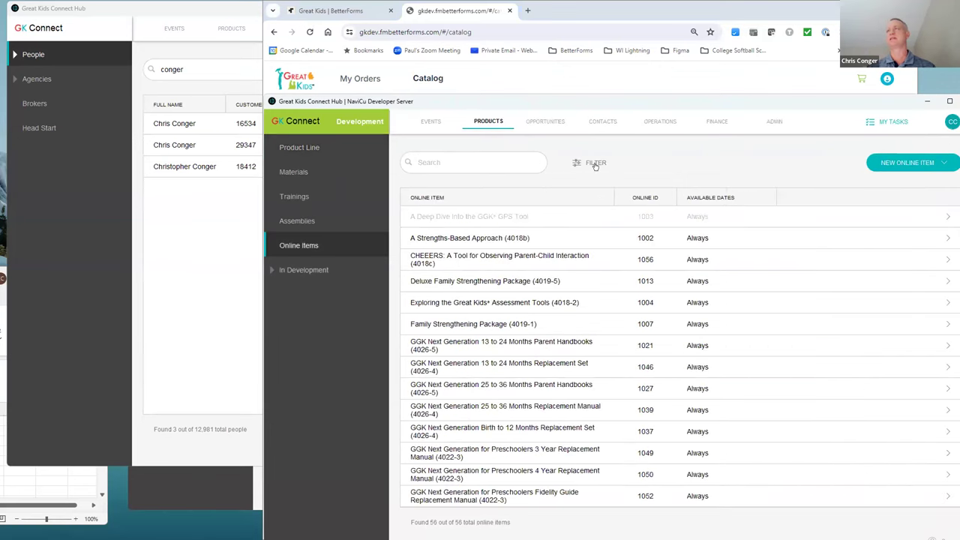
left_click(518, 242)
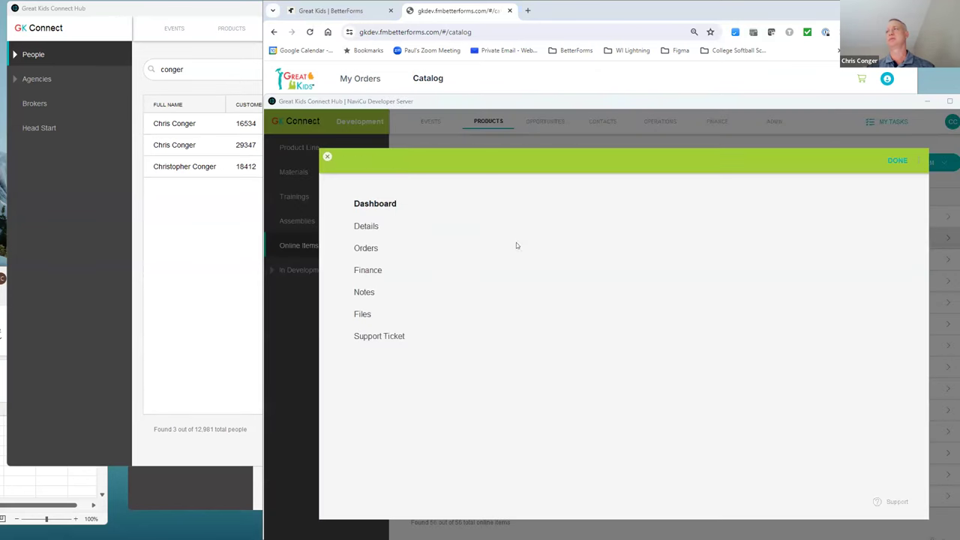
left_click(366, 226)
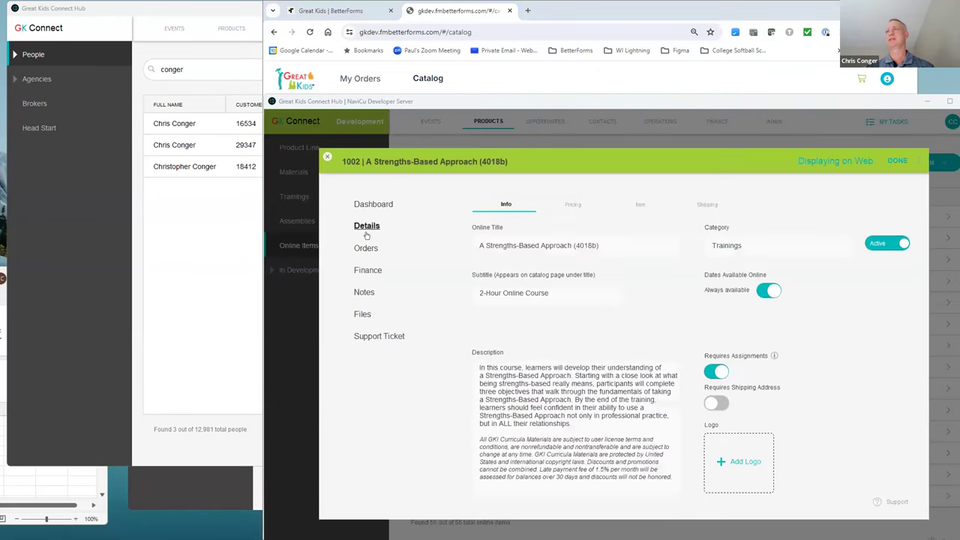
left_click(564, 201)
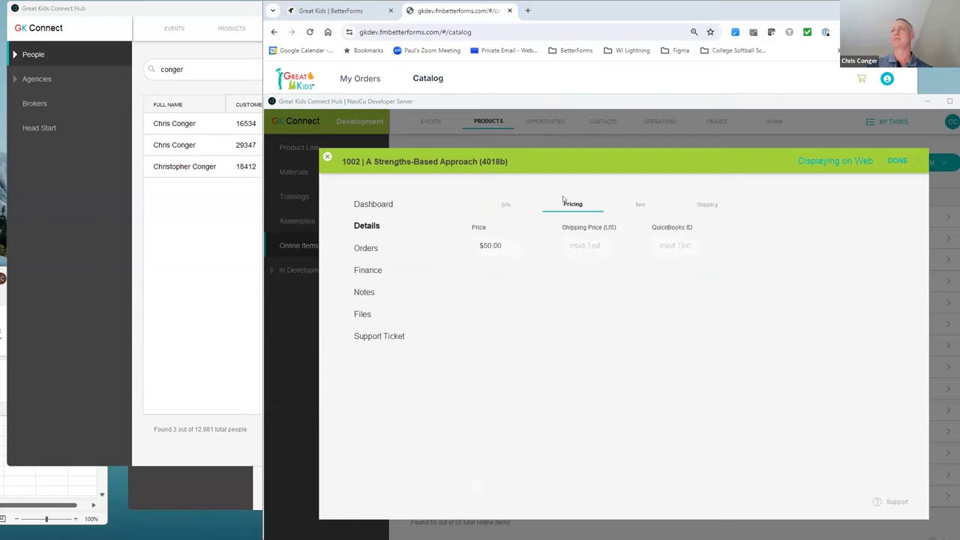
left_click(501, 206)
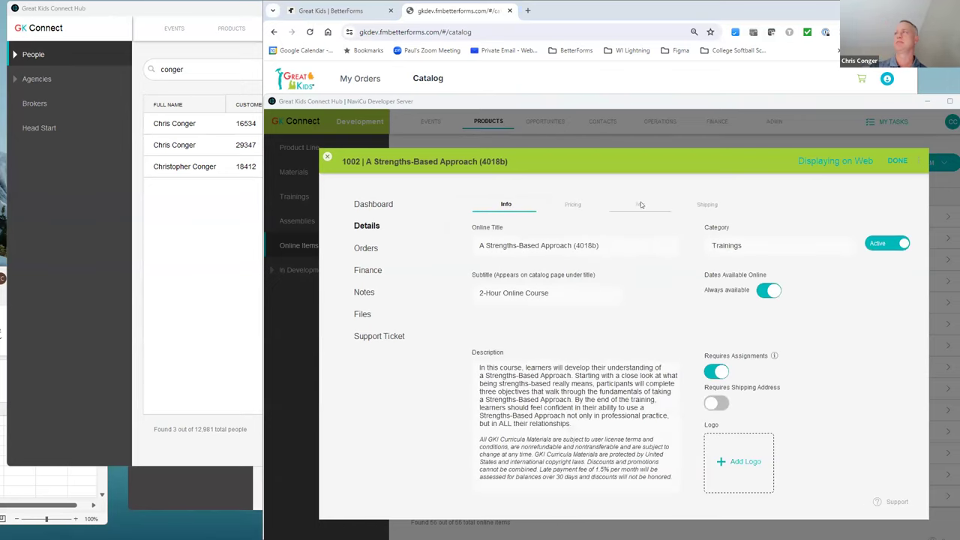
left_click(640, 203)
left_click(896, 160)
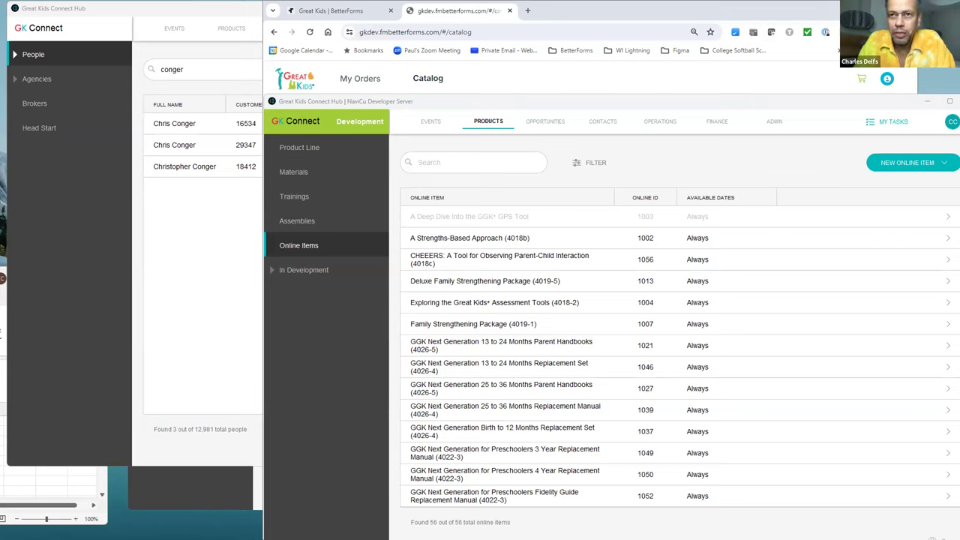
- Check that the Great Kids | BetterForms tab shows Development at version 48, then bring GK Connect forward
left_click(328, 11)
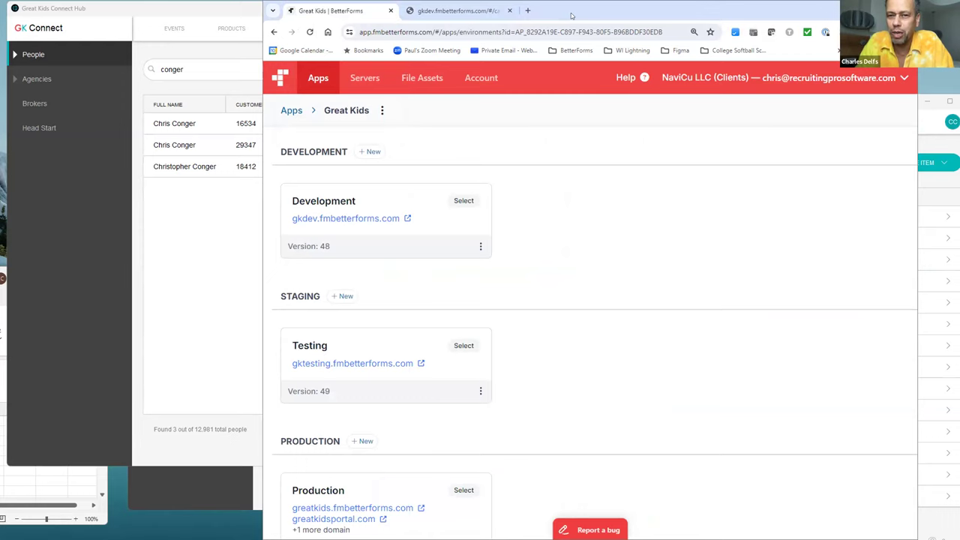
left_click_drag(569, 15, 468, 27)
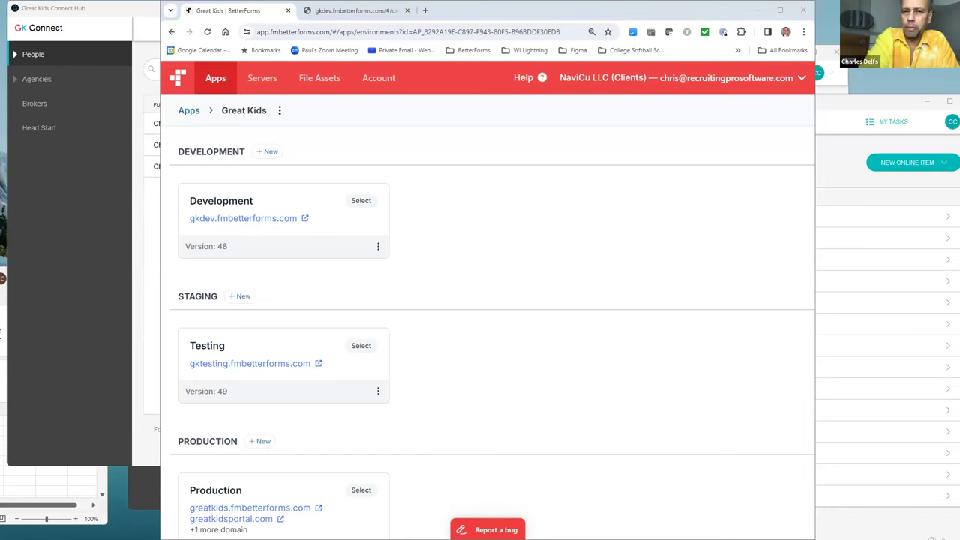
left_click(885, 217)
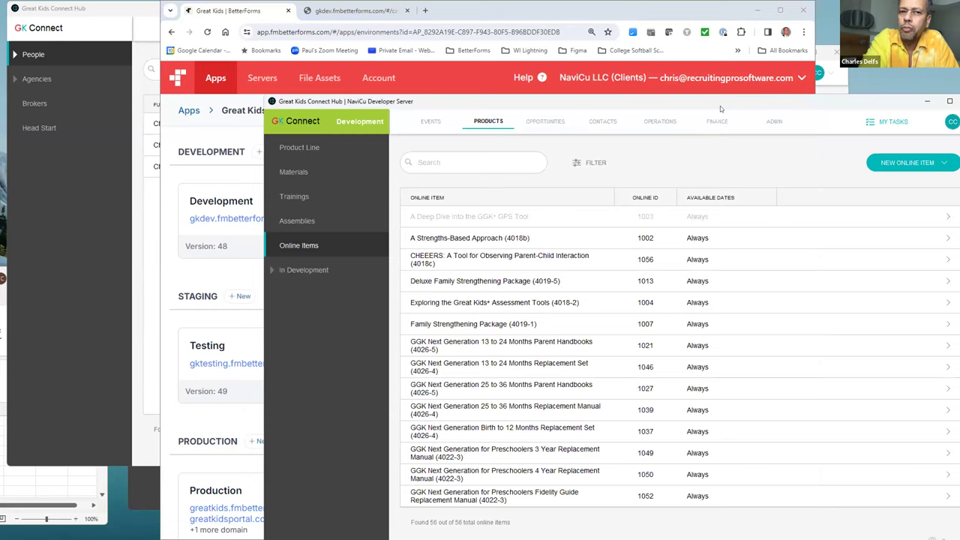
- Minimize the GK Connect hub and switch to the Kanban board with GKI 2.10–2.12 sprint columns
key("super+Down")
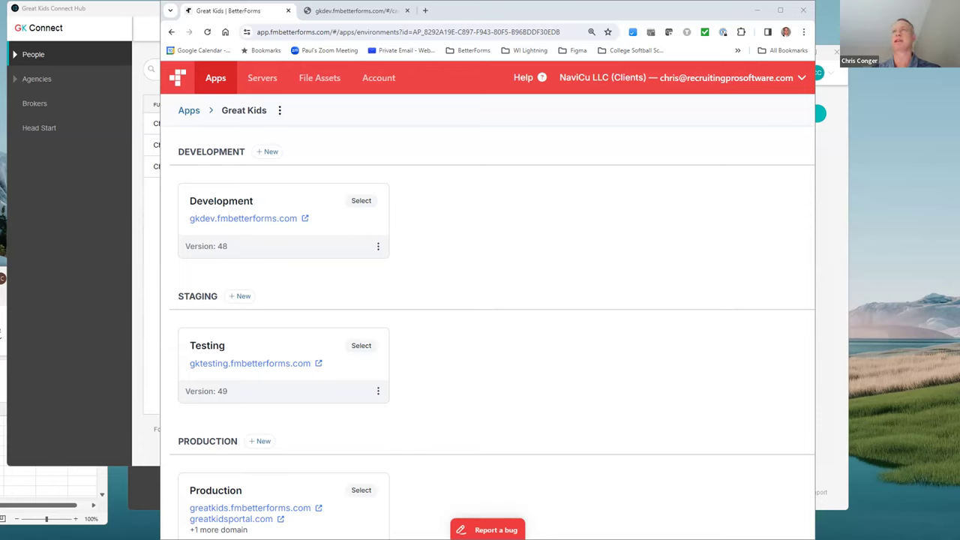
key("alt+Tab")
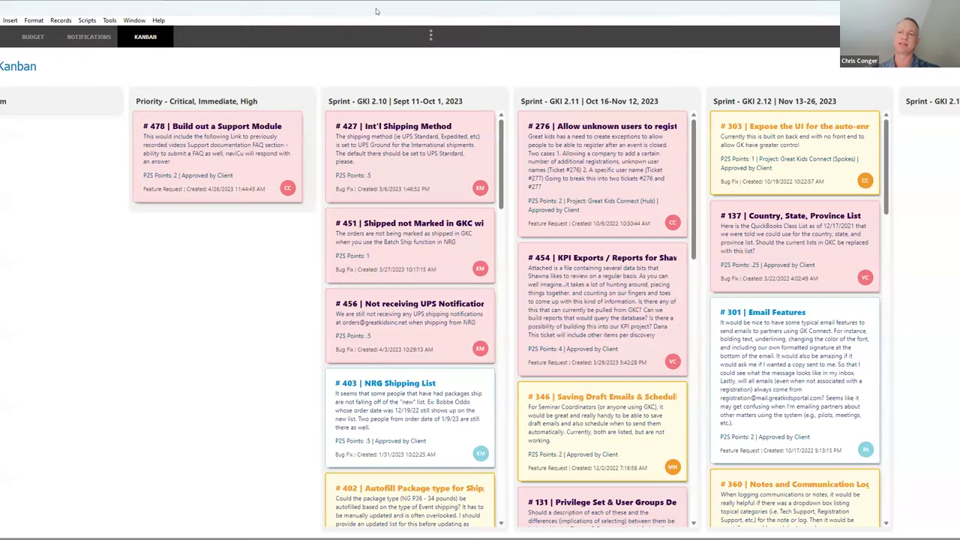
- Switch back to the BetterForms Great Kids page showing Development at 48 and Testing at 49
key("alt+Tab")
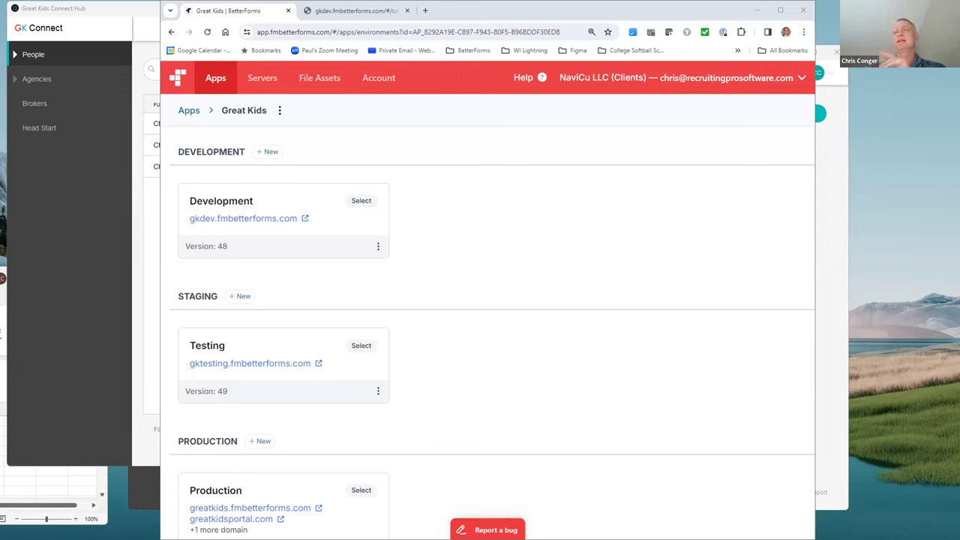
- Glance at the Testing environment's pages and return to the Great Kids environments list
scroll(308, 312, "down", 1)
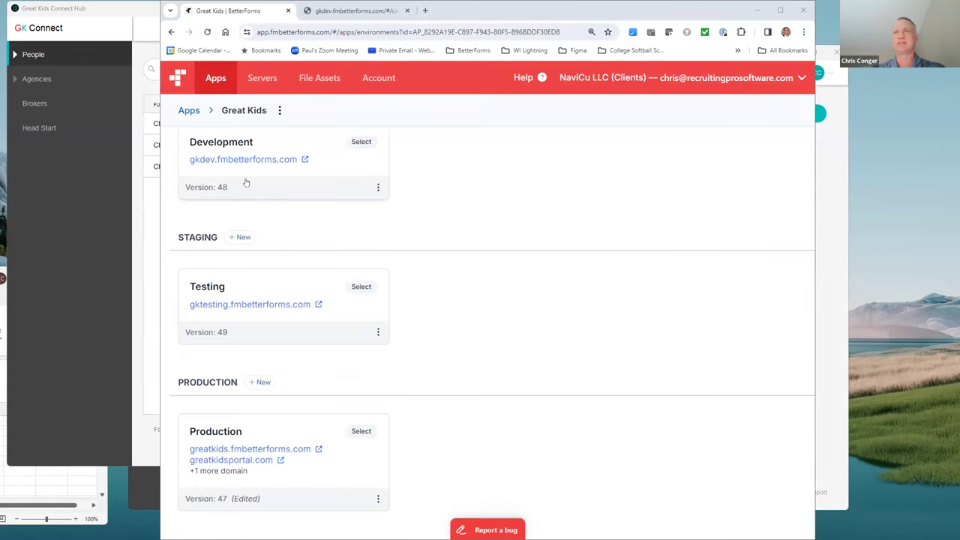
left_click(314, 333)
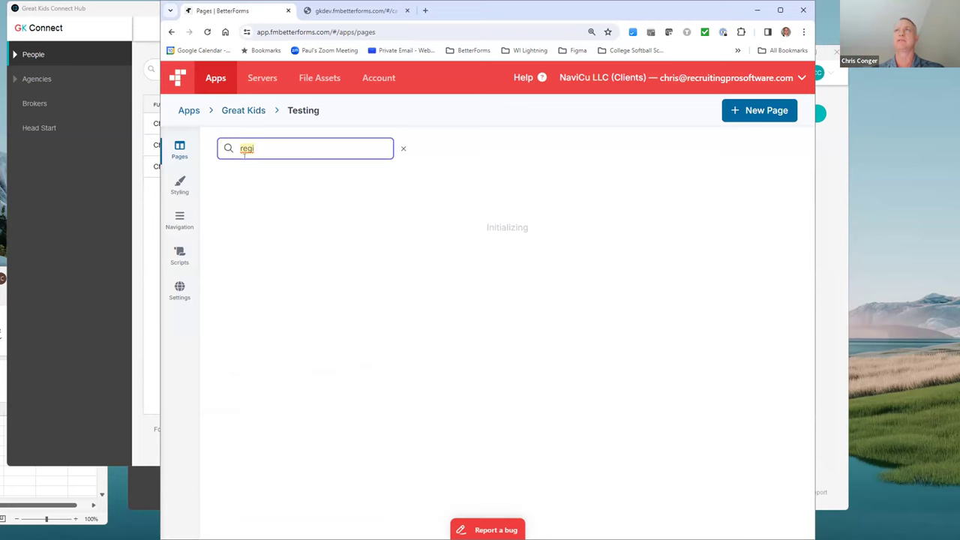
key("alt+Left")
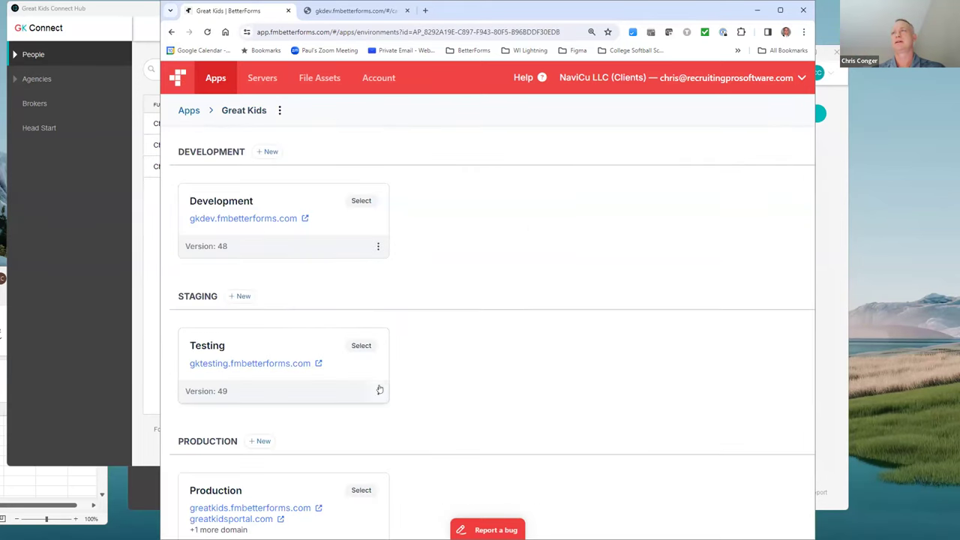
left_click(378, 391)
left_click(343, 419)
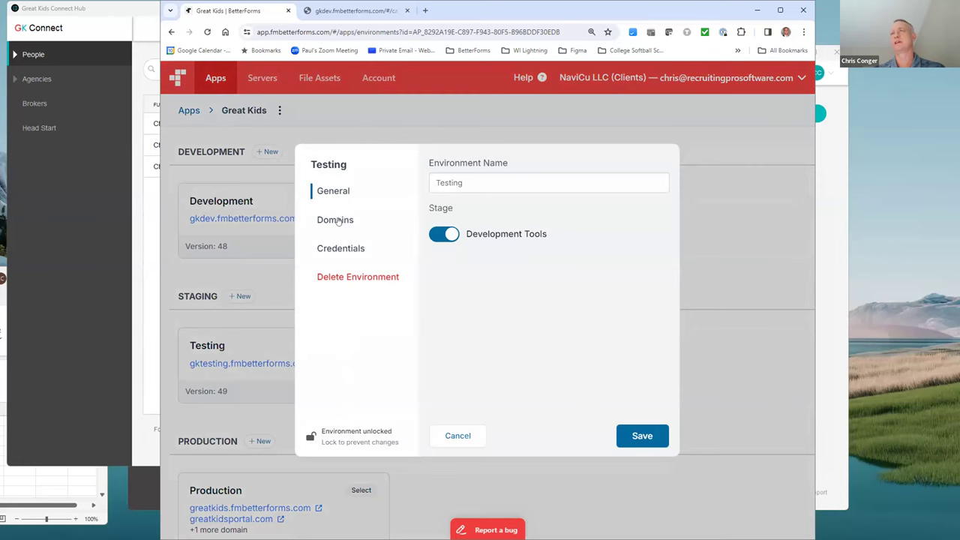
left_click(340, 245)
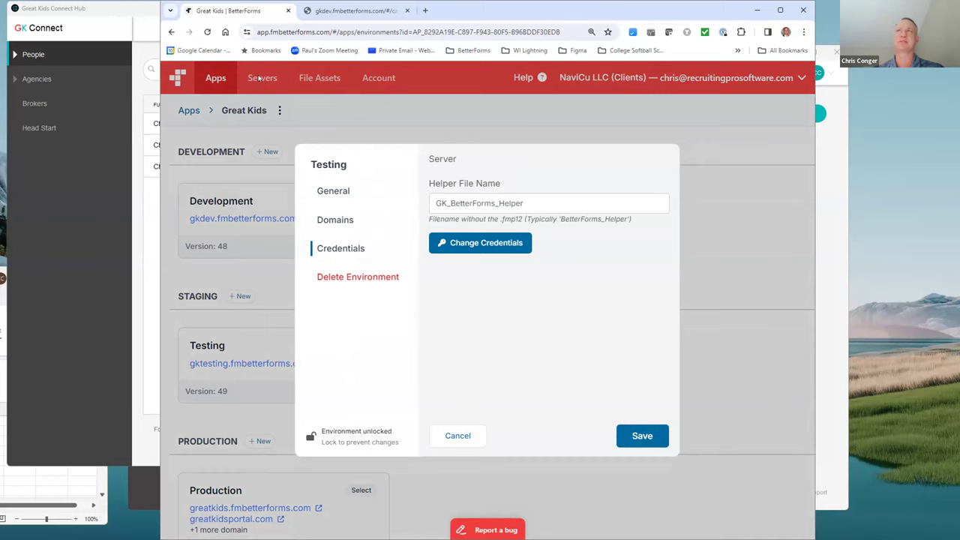
left_click(457, 436)
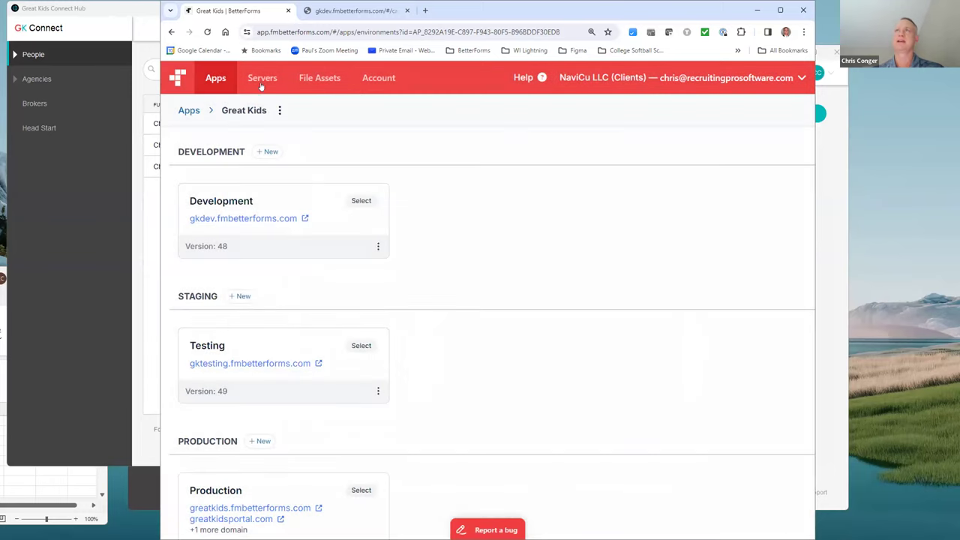
left_click(262, 84)
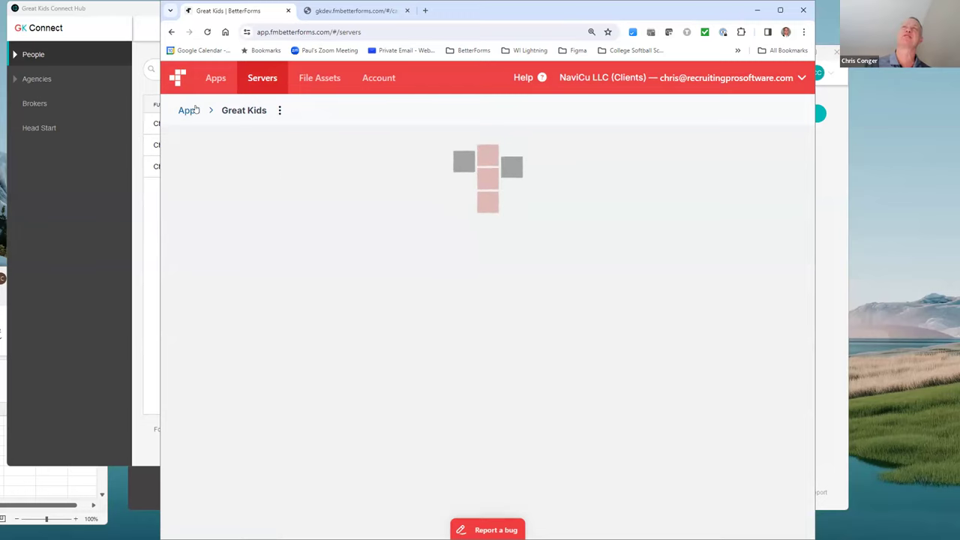
- Reload the page and step back through the browser history to the My Orders page
left_click(207, 31)
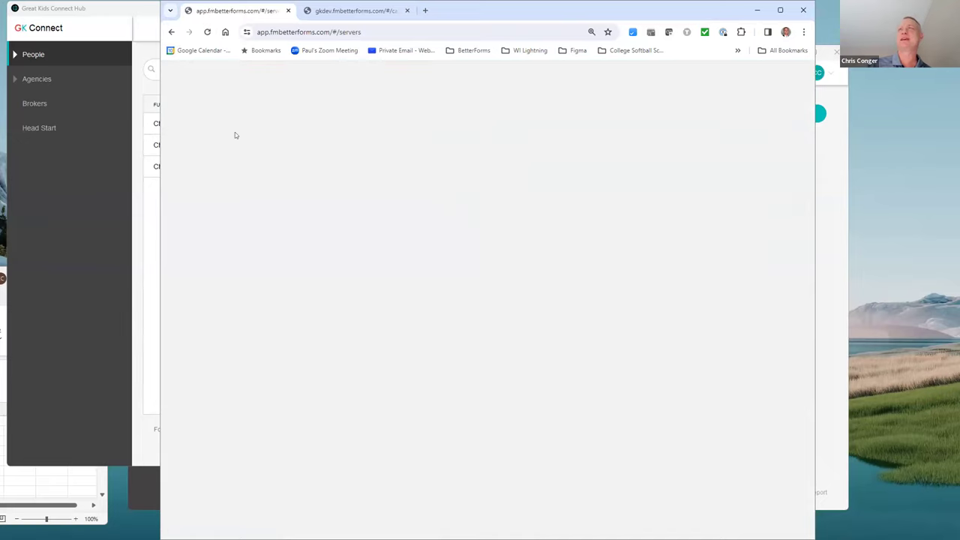
left_click(172, 33)
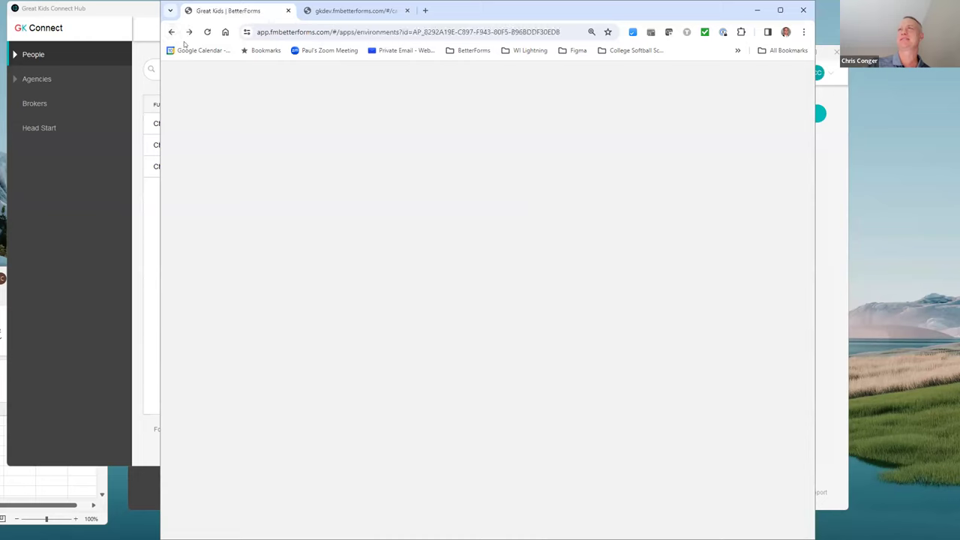
left_click(172, 32)
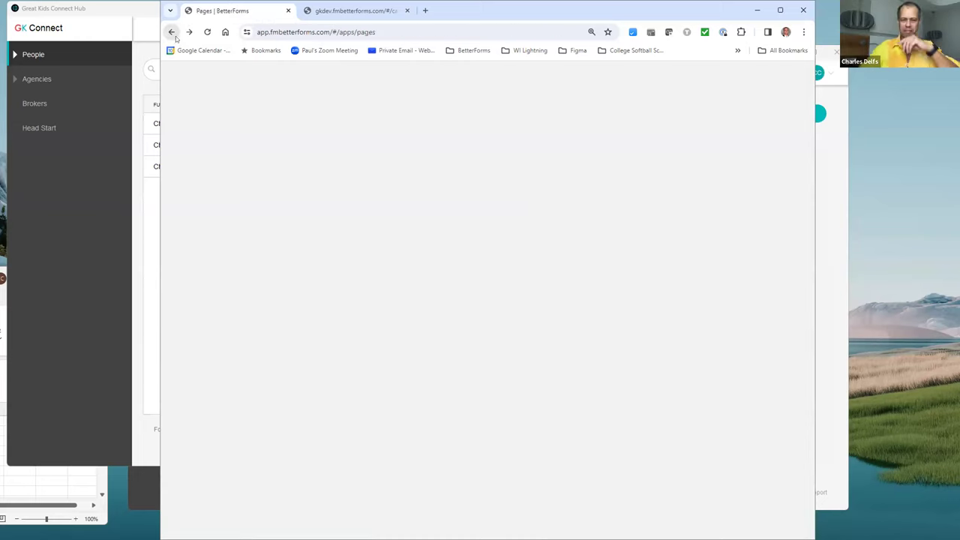
left_click(172, 33)
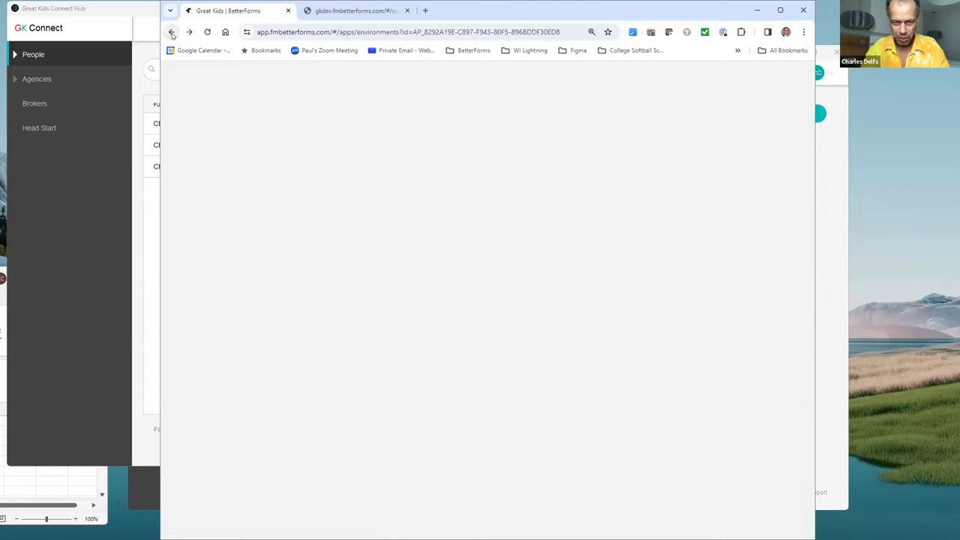
left_click(171, 33)
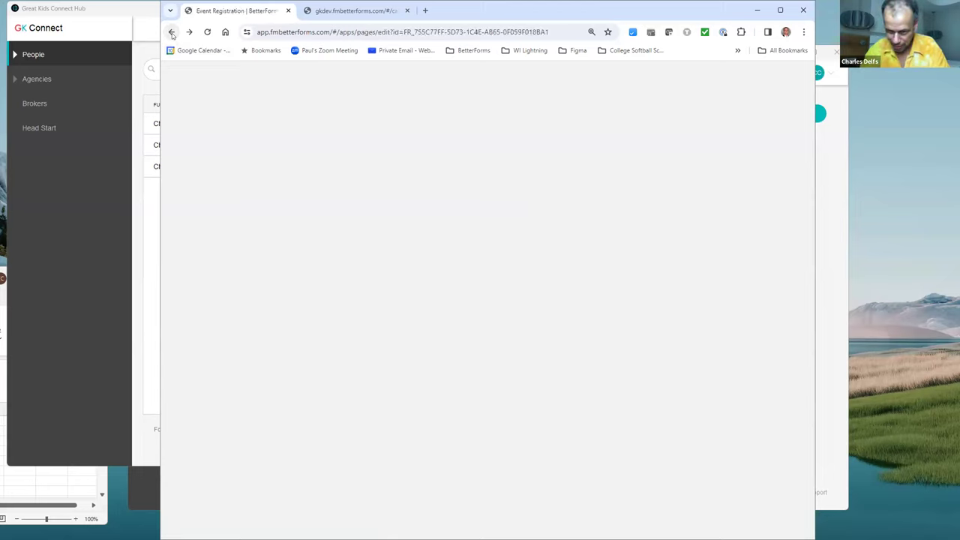
left_click(172, 33)
left_click(172, 33)
left_click(172, 33)
- Trim the address to app.fmbetterforms.com/#/ and load the site root
left_click_drag(336, 32, 621, 30)
key("BackSpace")
key("Return")
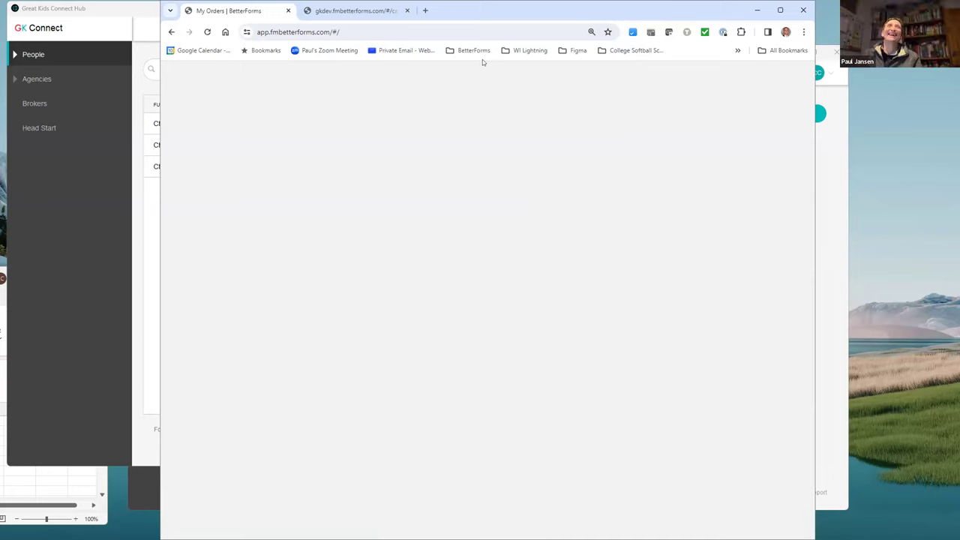
- Move the browser down, minimize it, and switch to the GK_BetterForms_Helper FileMaker window
left_click_drag(466, 4, 459, 64)
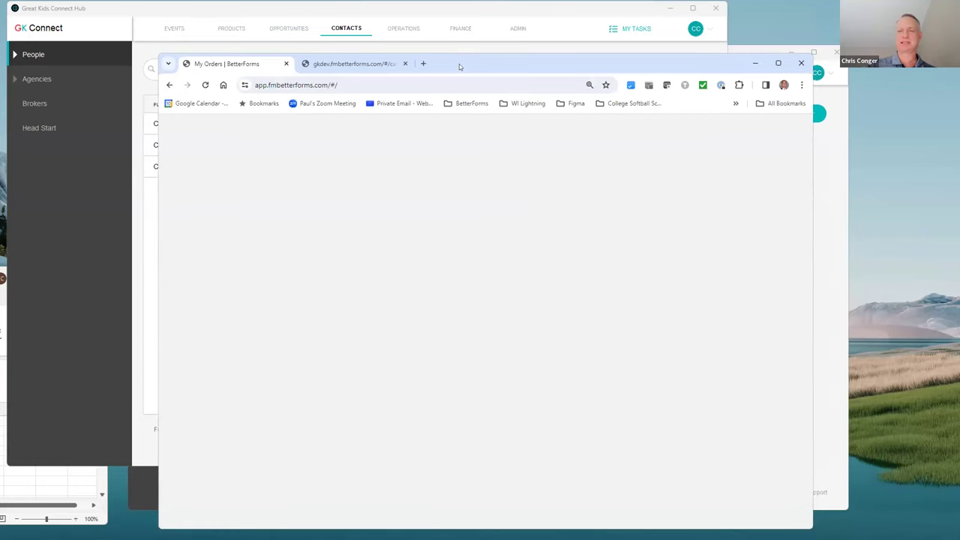
key("super+Down")
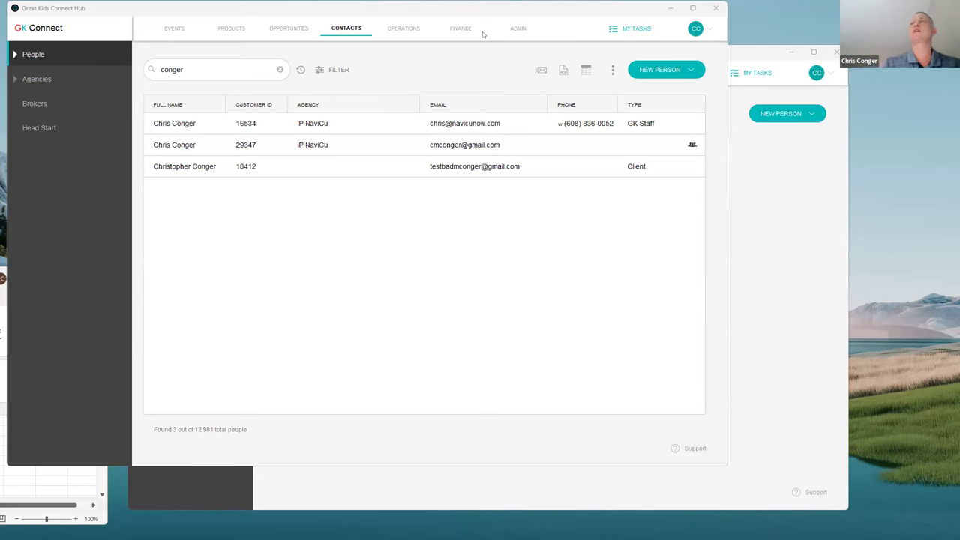
key("alt+Tab")
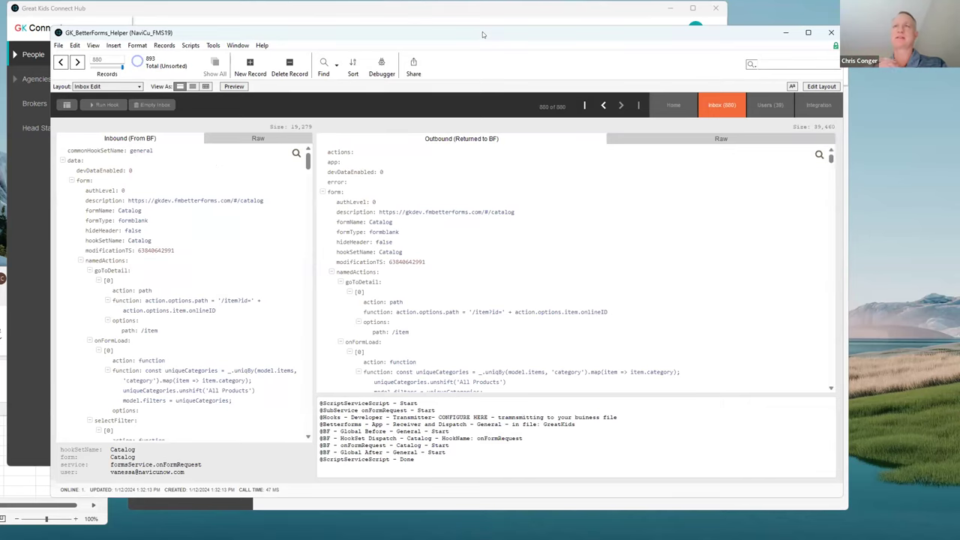
- Minimize the Great Kids Connect Hub window and nudge the FileMaker window up and left
left_click(671, 7)
left_click_drag(453, 33, 444, 27)
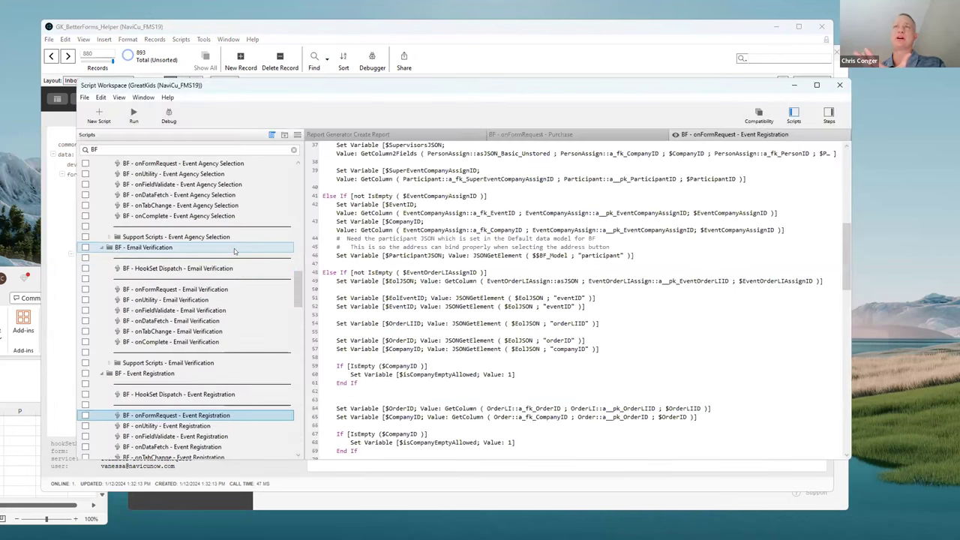
scroll(234, 249, "up", 15)
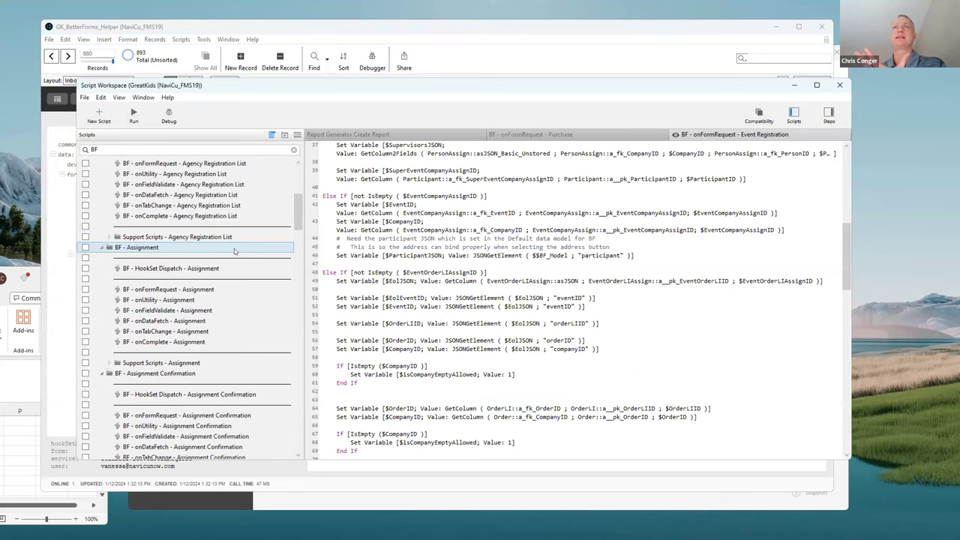
scroll(234, 249, "down", 1)
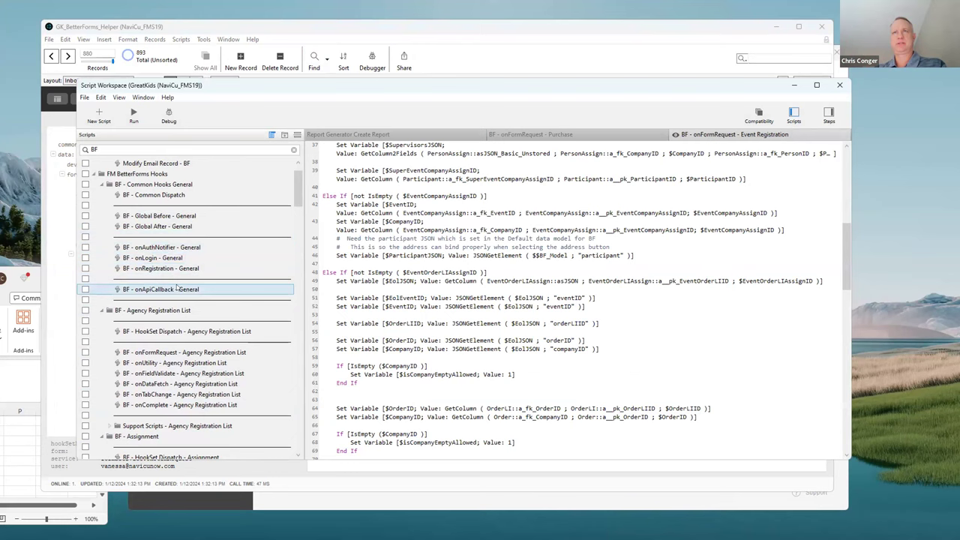
left_click(188, 195)
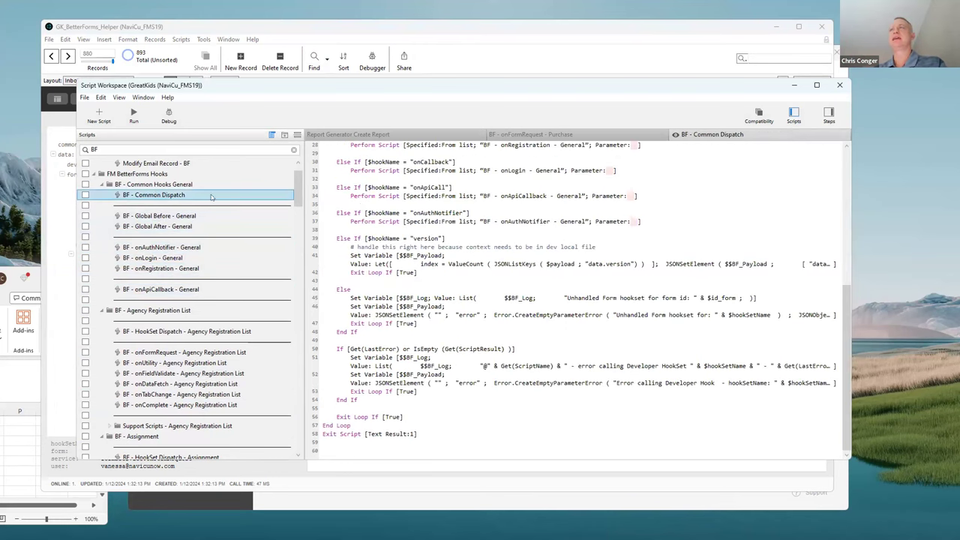
scroll(402, 213, "up", 2)
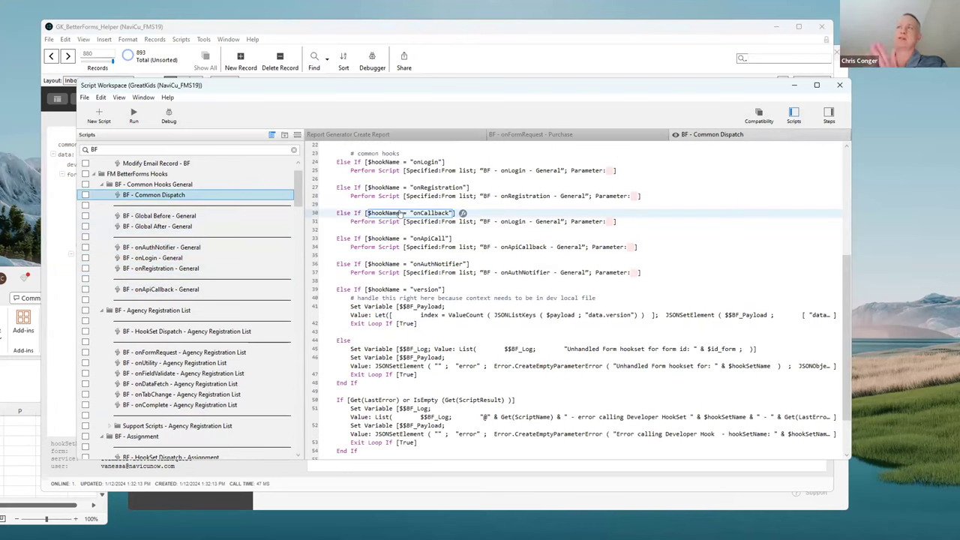
scroll(249, 325, "down", 1)
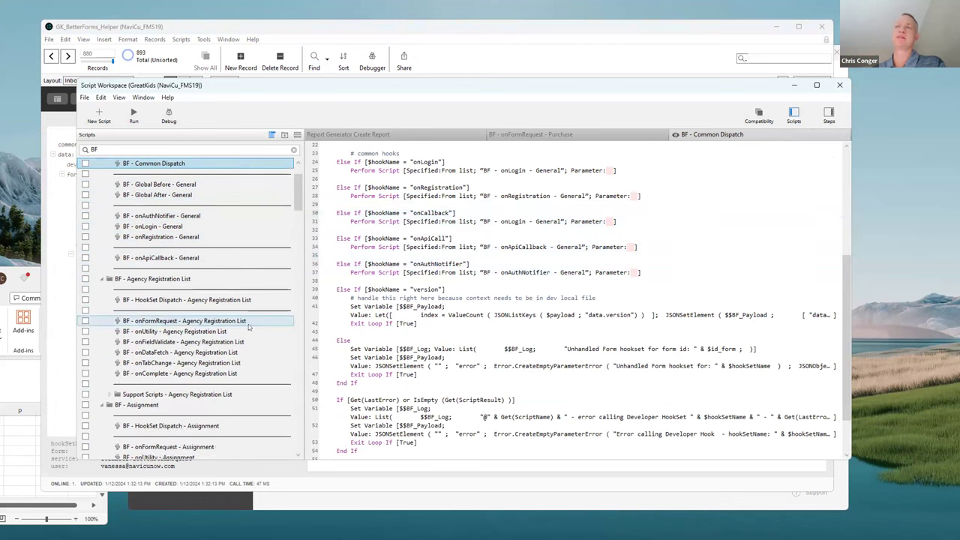
scroll(245, 324, "down", 16)
scroll(243, 333, "down", 6)
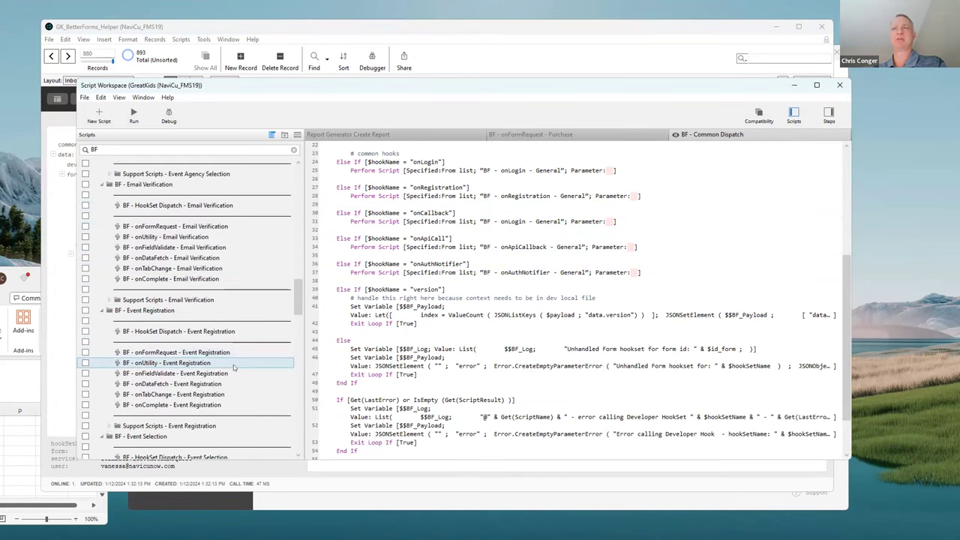
left_click(212, 352)
scroll(387, 321, "up", 10)
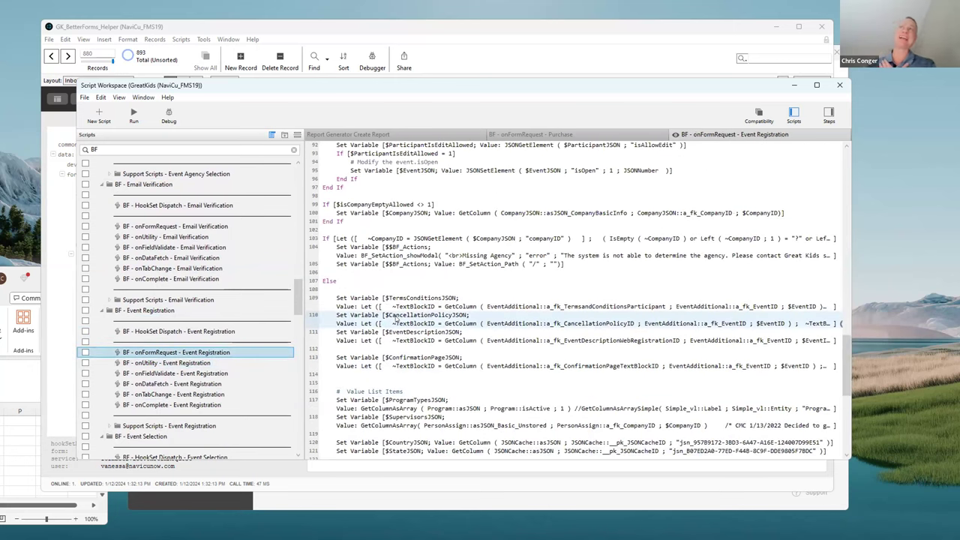
scroll(450, 293, "up", 10)
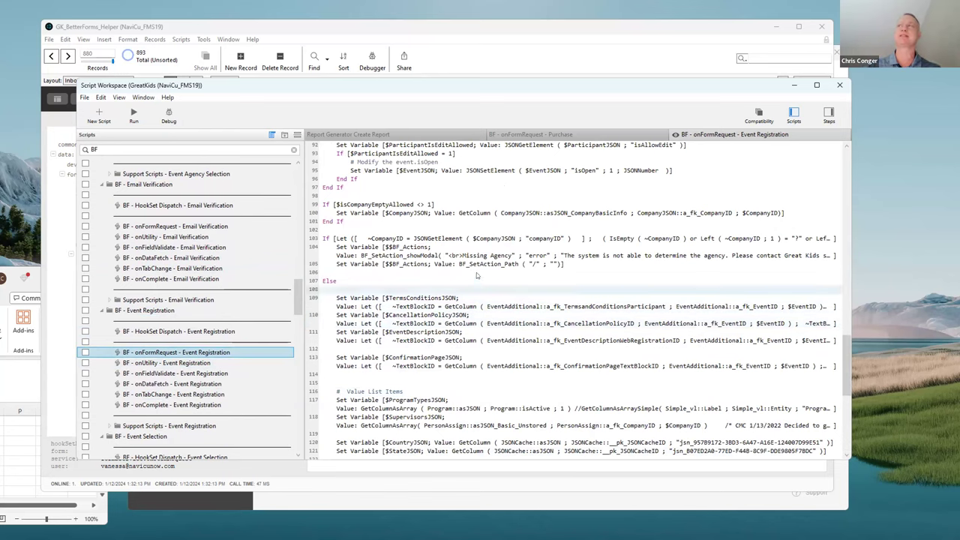
scroll(473, 268, "up", 14)
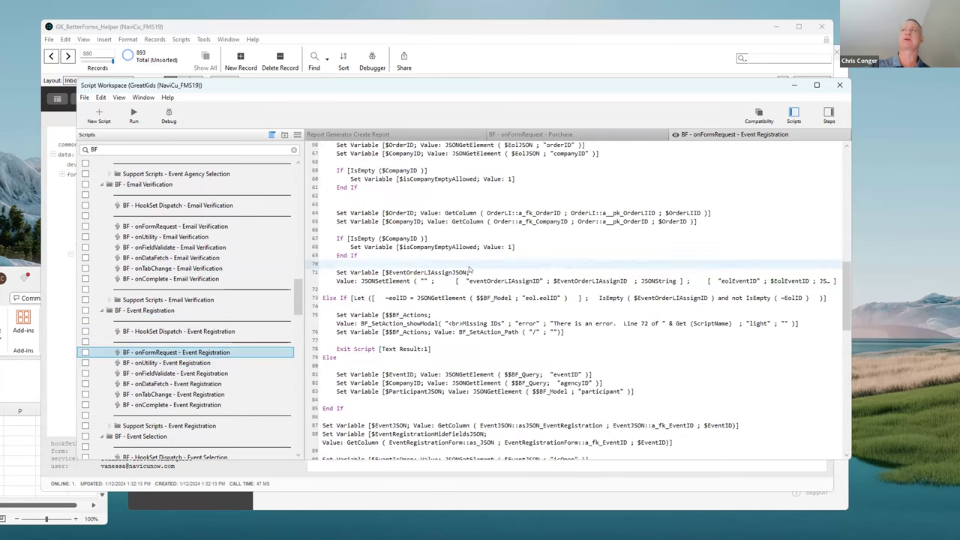
scroll(455, 276, "up", 3)
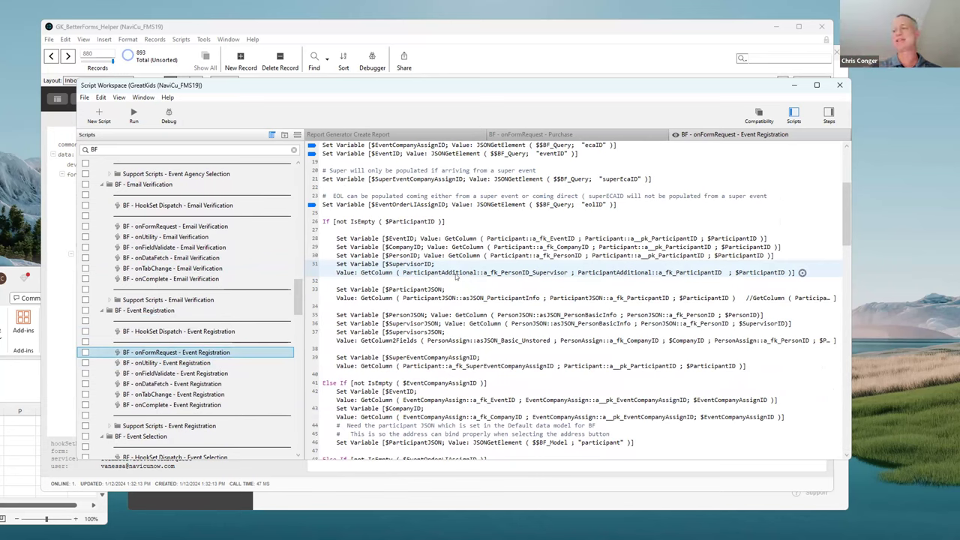
- Read through the BF - onUtility - Event Registration script, then switch to the BetterForms Servers page
left_click(176, 365)
scroll(389, 310, "up", 10)
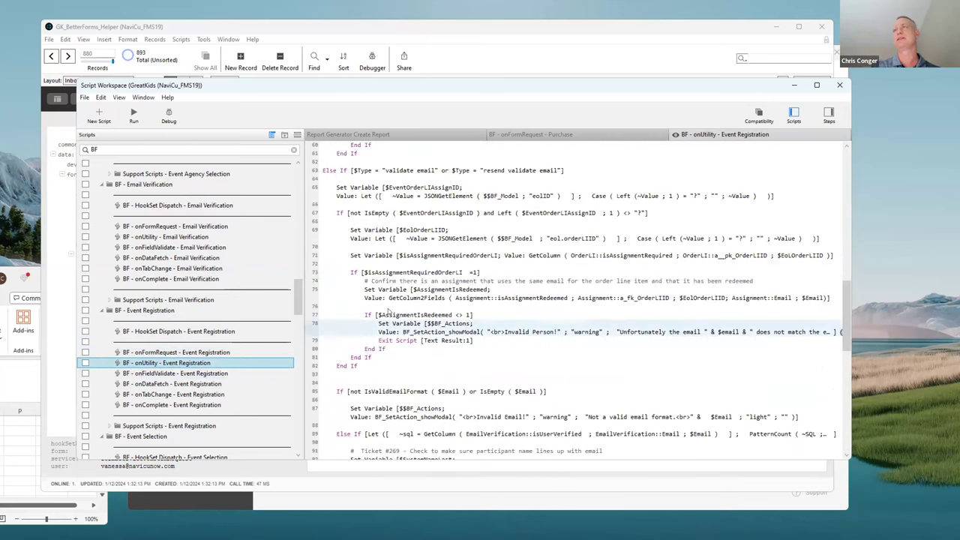
scroll(388, 311, "up", 2)
scroll(391, 255, "down", 3)
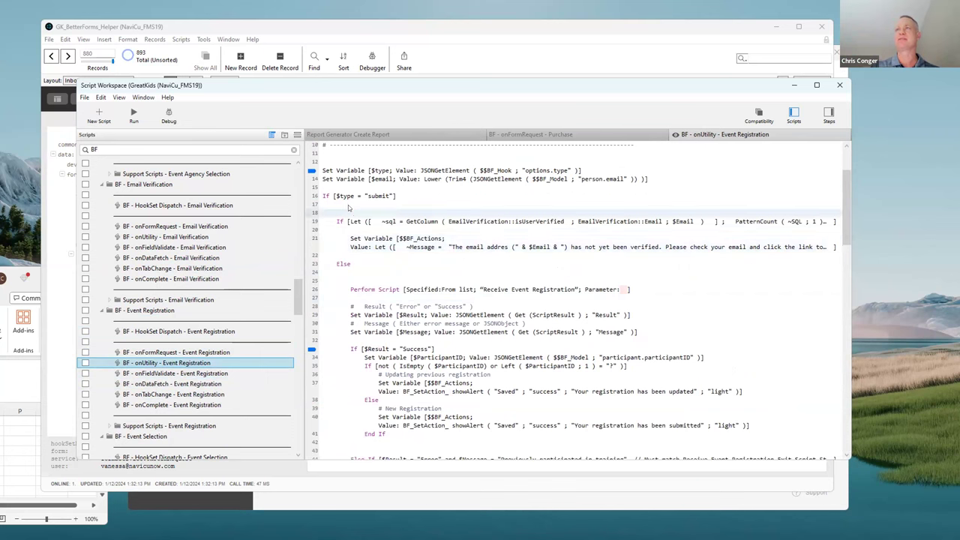
scroll(393, 201, "down", 10)
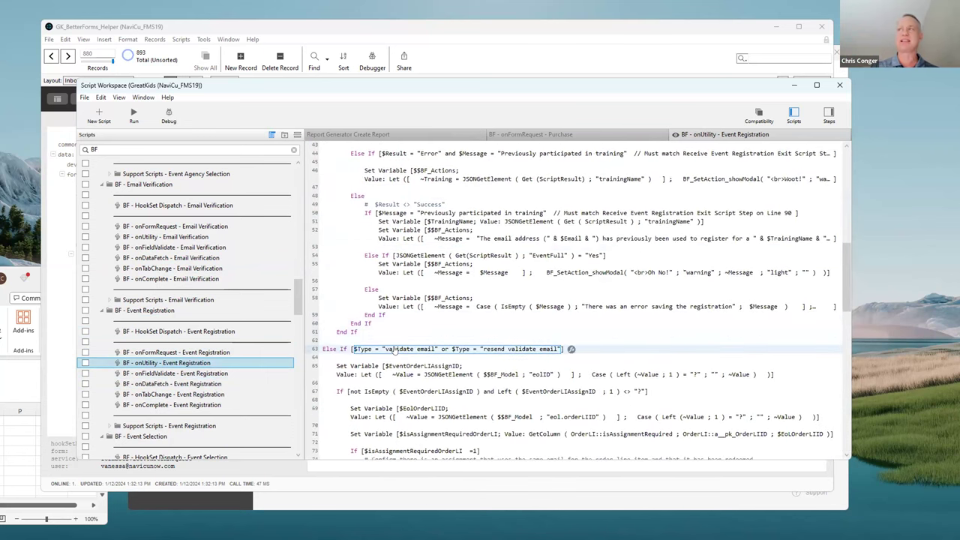
scroll(393, 351, "down", 6)
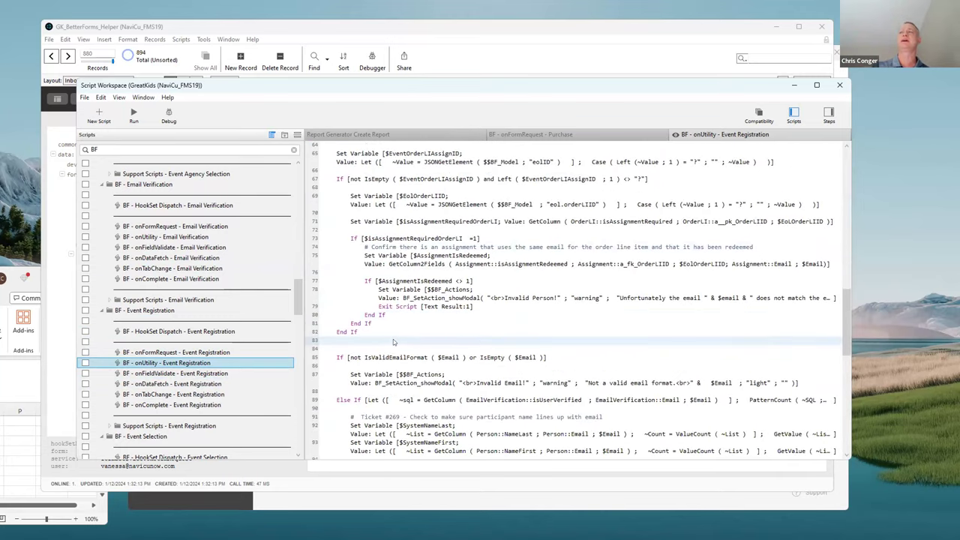
scroll(393, 339, "down", 8)
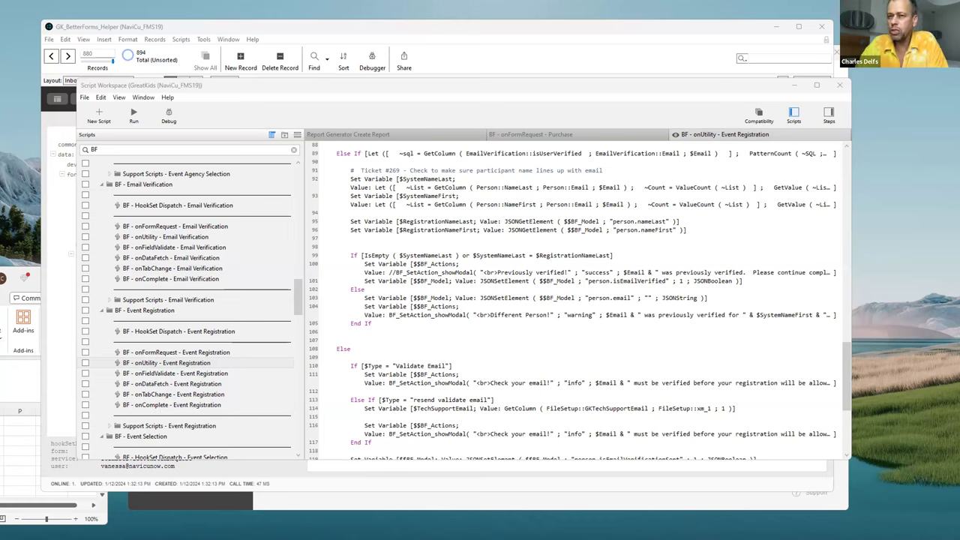
key("alt+Tab")
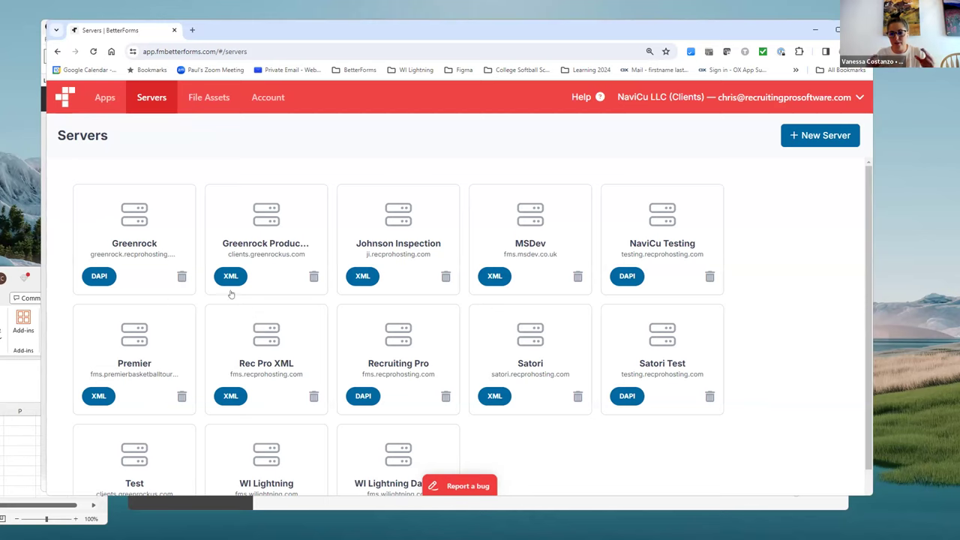
- Search the Apps list for 'great' across all organizations and open the Great Kids app
left_click(108, 101)
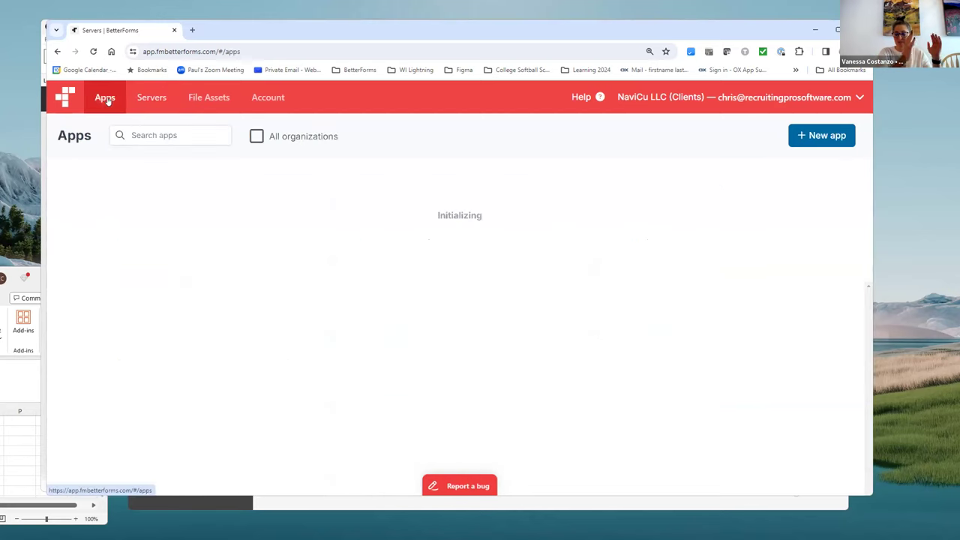
left_click(150, 133)
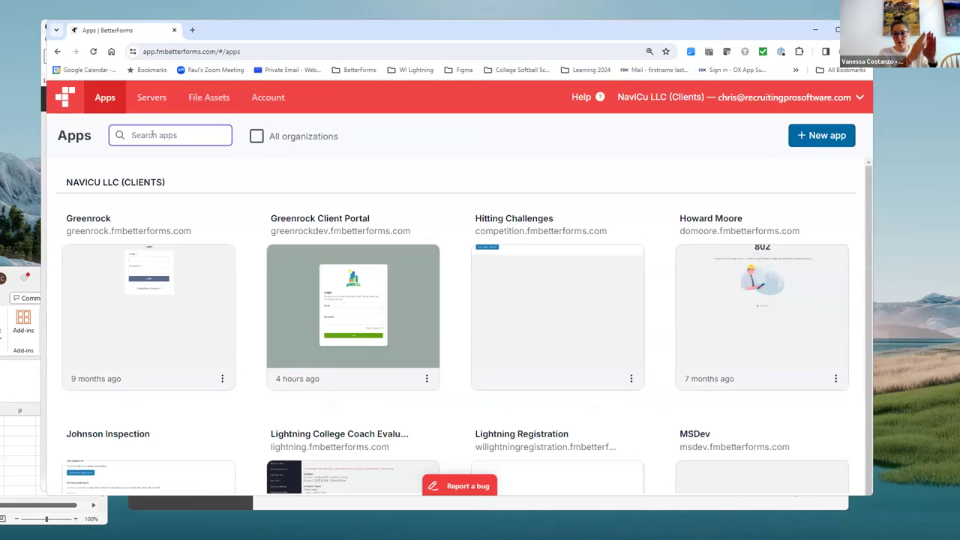
type("great")
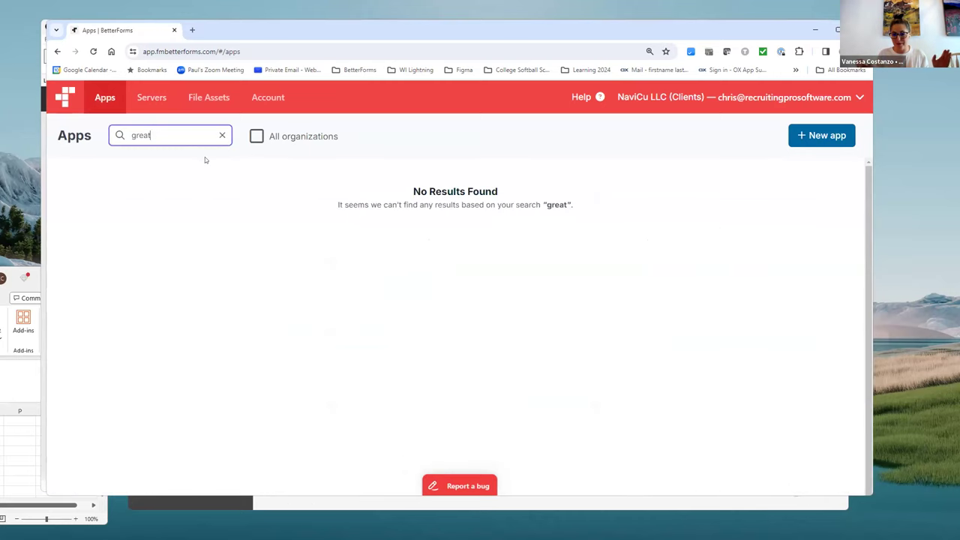
left_click(250, 139)
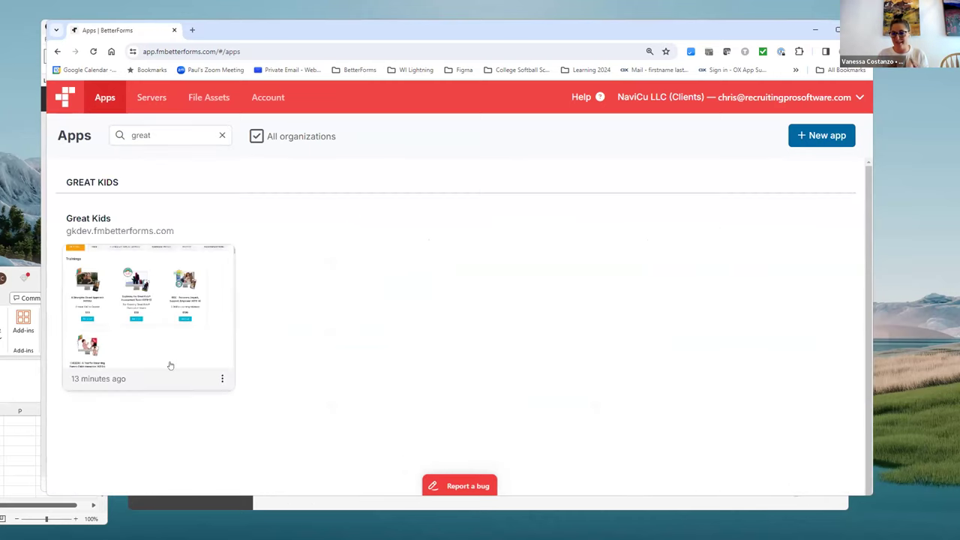
left_click(170, 364)
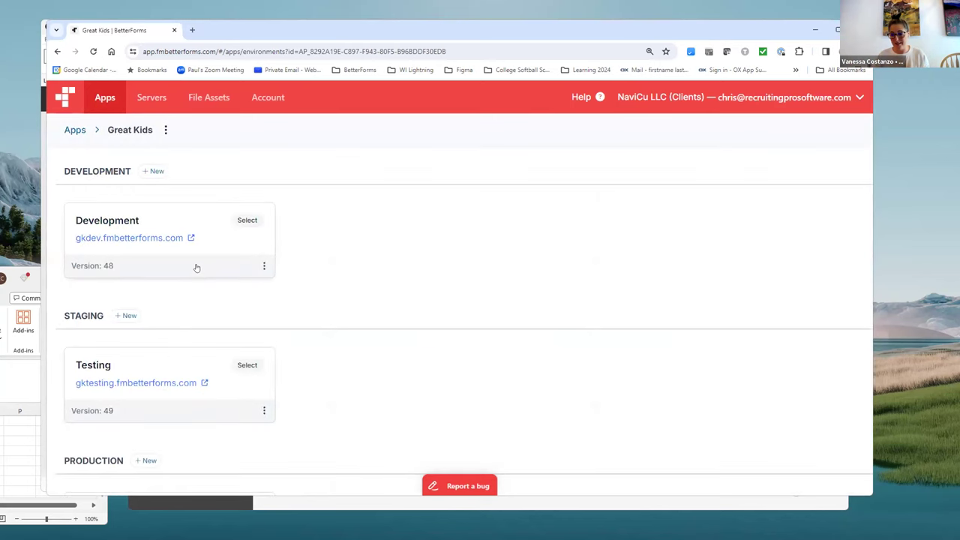
scroll(197, 268, "down", 2)
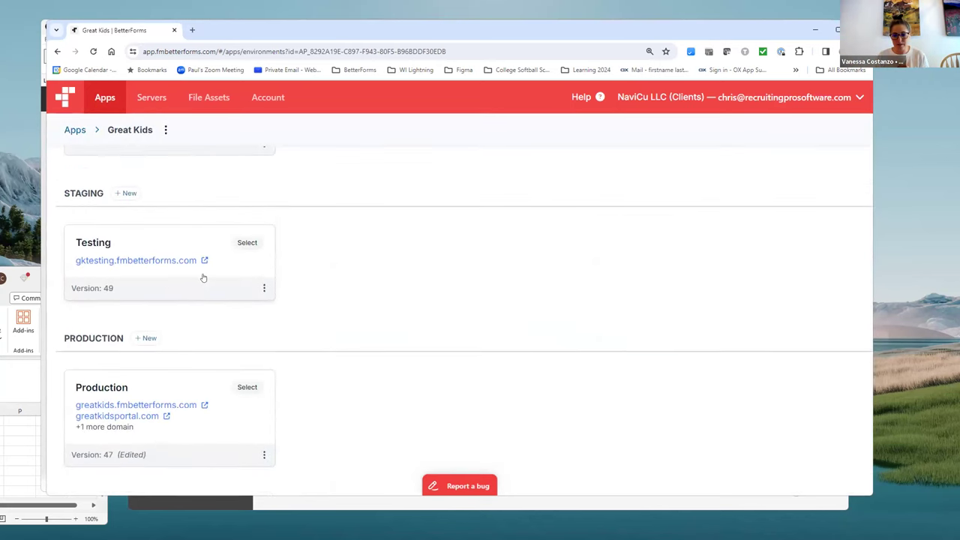
scroll(203, 277, "up", 2)
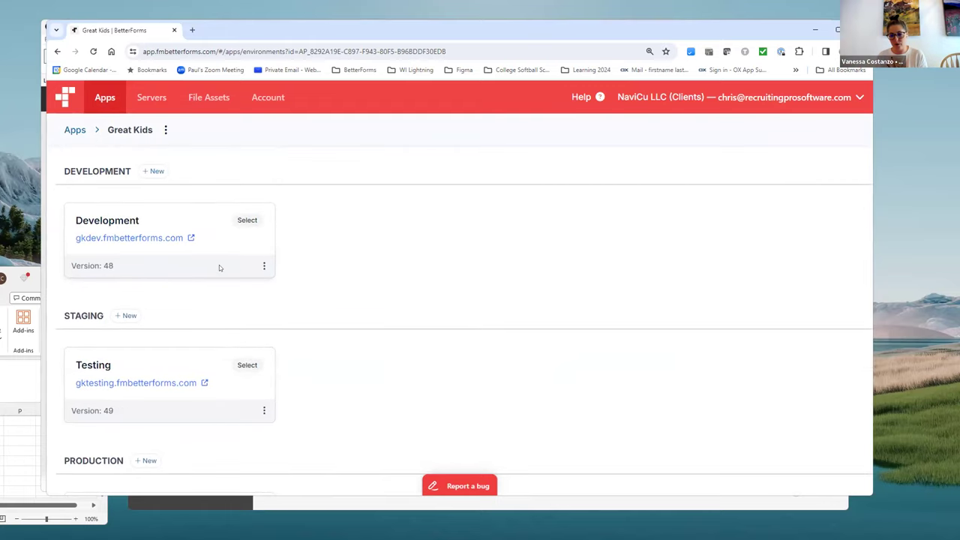
- Open the Development environment's pages and search them for 'catalog'
left_click(219, 266)
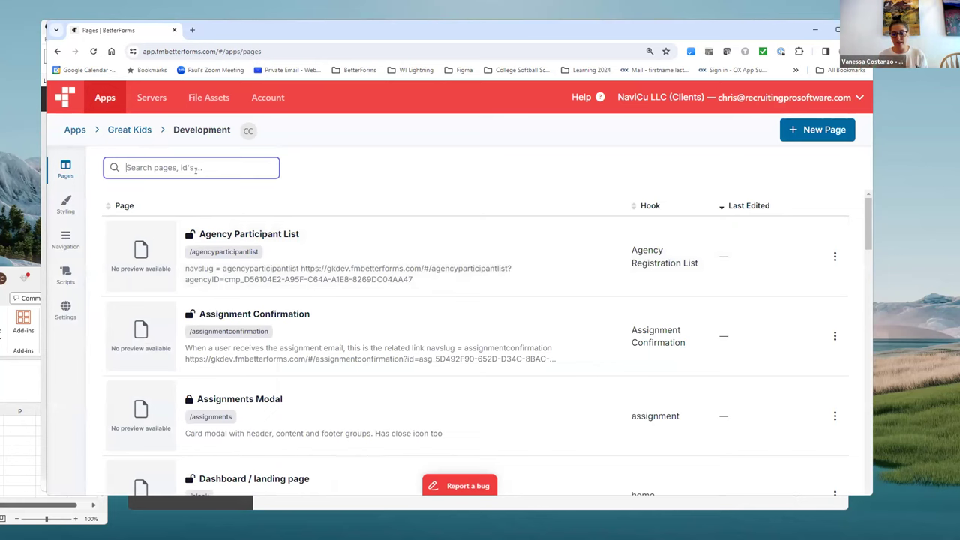
type("reg")
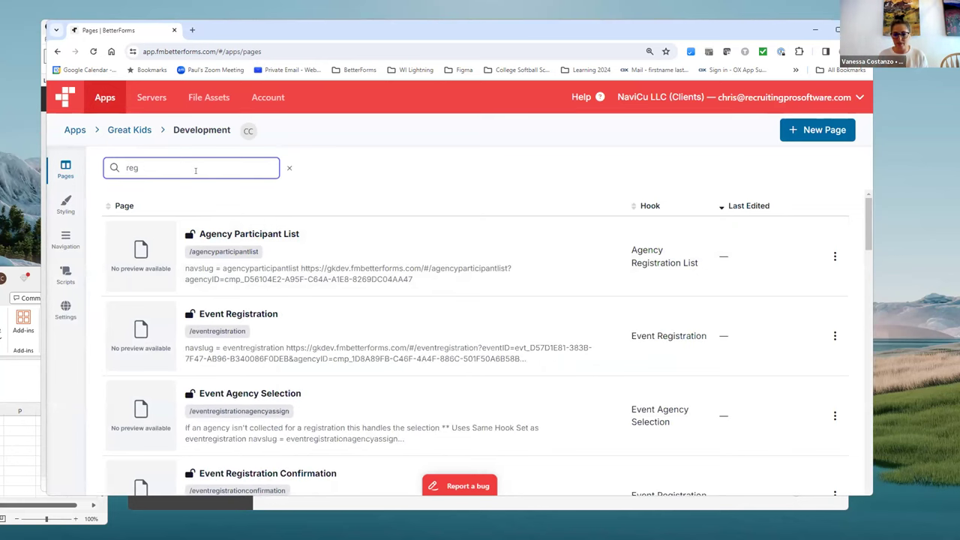
key("BackSpace")
key("BackSpace")
key("BackSpace")
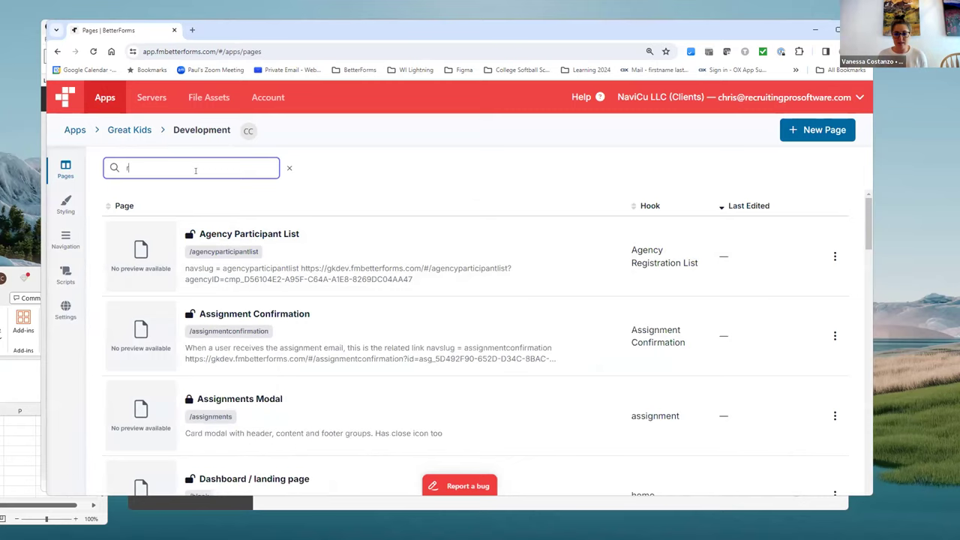
type("catag")
key("BackSpace")
type("l")
- Open the Catalog page and scroll through its FILTERS, CATALOG and CART schema
left_click(165, 263)
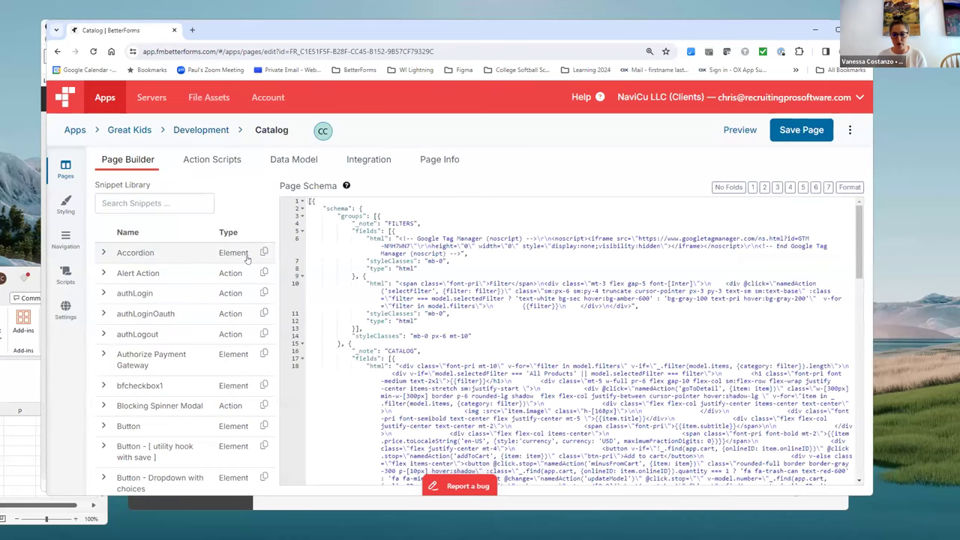
scroll(348, 262, "down", 2)
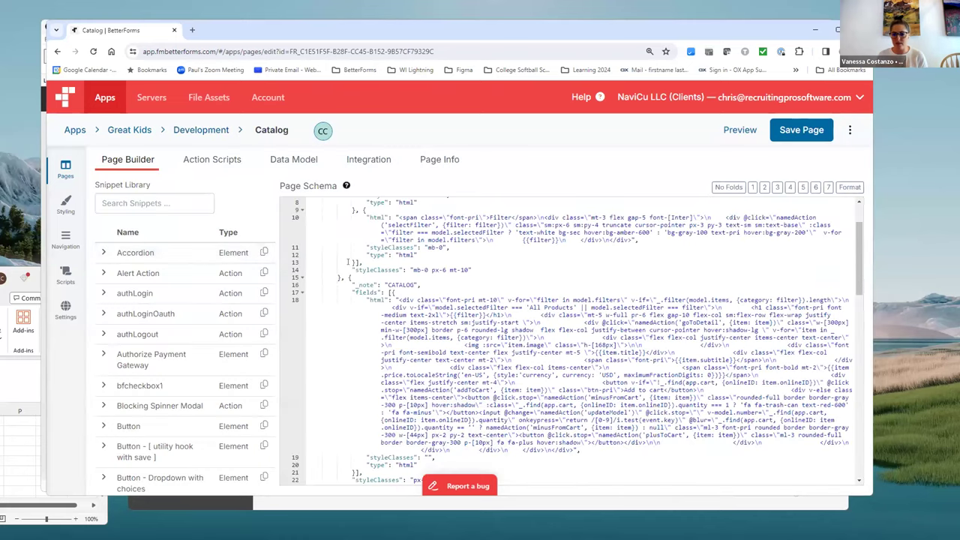
scroll(347, 262, "down", 1)
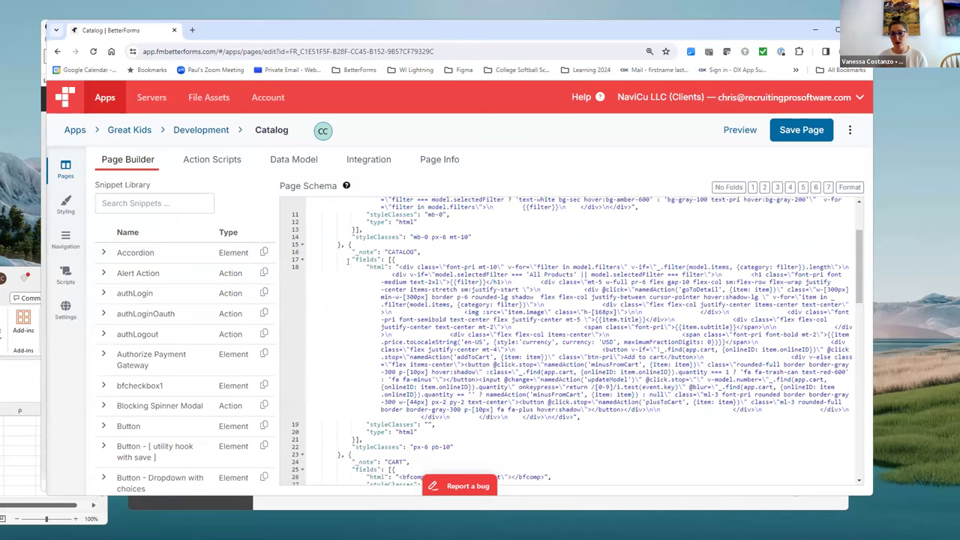
left_click(192, 30)
- Load gkdev.fmbetterforms.com/#/catalog in the new tab and browse the catalog
type("gk")
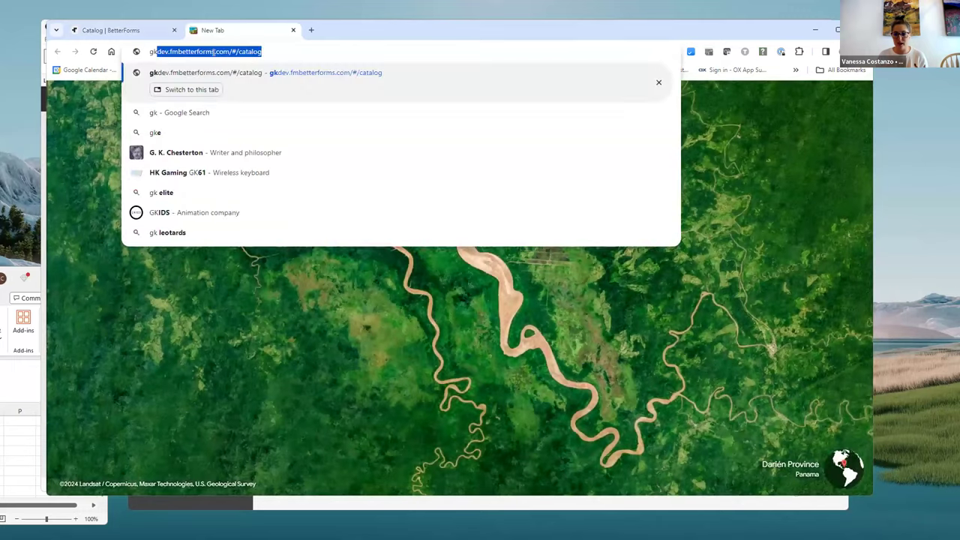
key("Return")
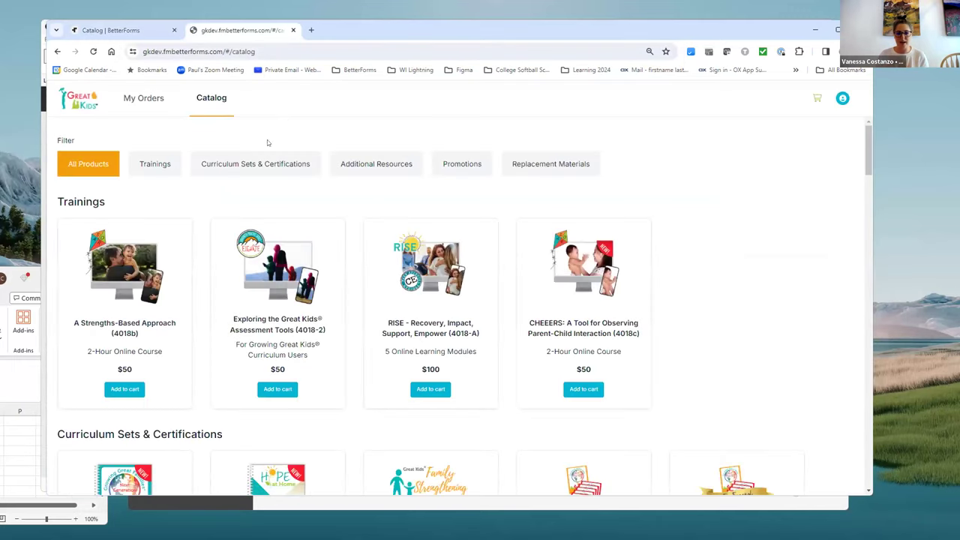
scroll(191, 205, "down", 2)
scroll(191, 205, "down", 5)
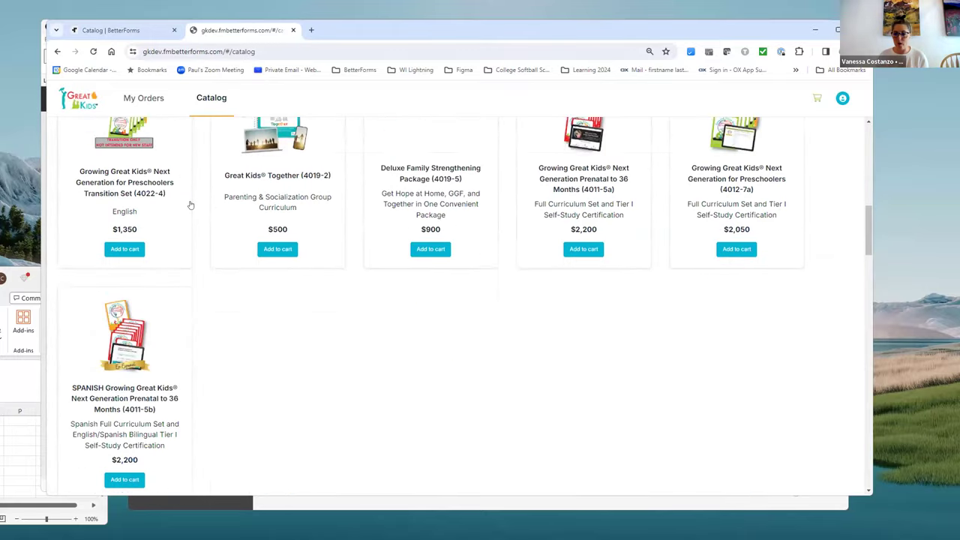
scroll(193, 205, "down", 3)
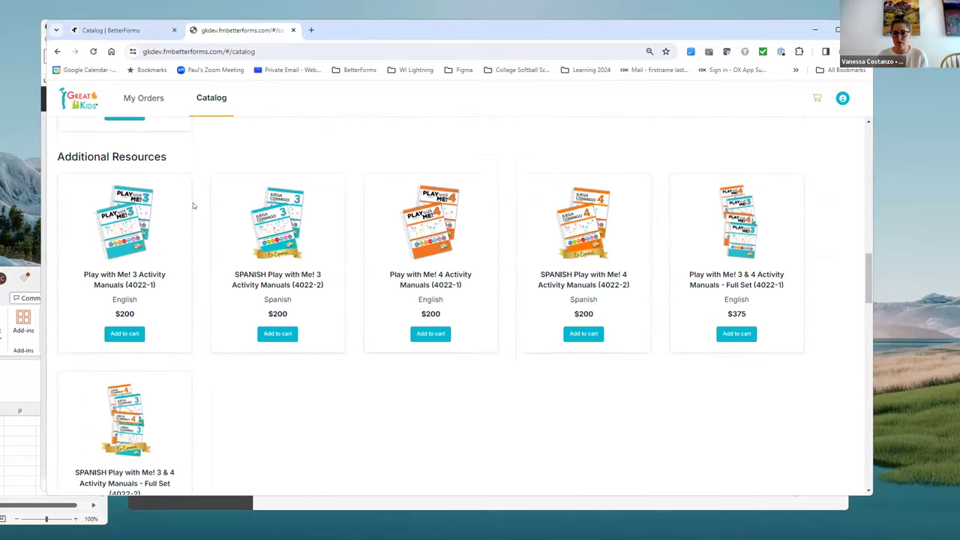
scroll(189, 190, "up", 1)
scroll(192, 186, "up", 8)
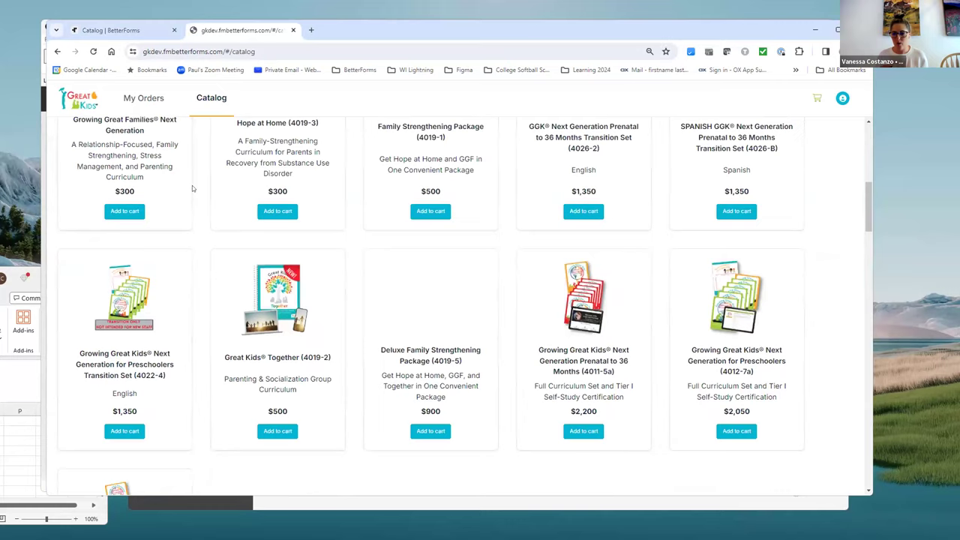
- Look through My Orders and the first order's details, check the cart, and return to the catalog
left_click(126, 100)
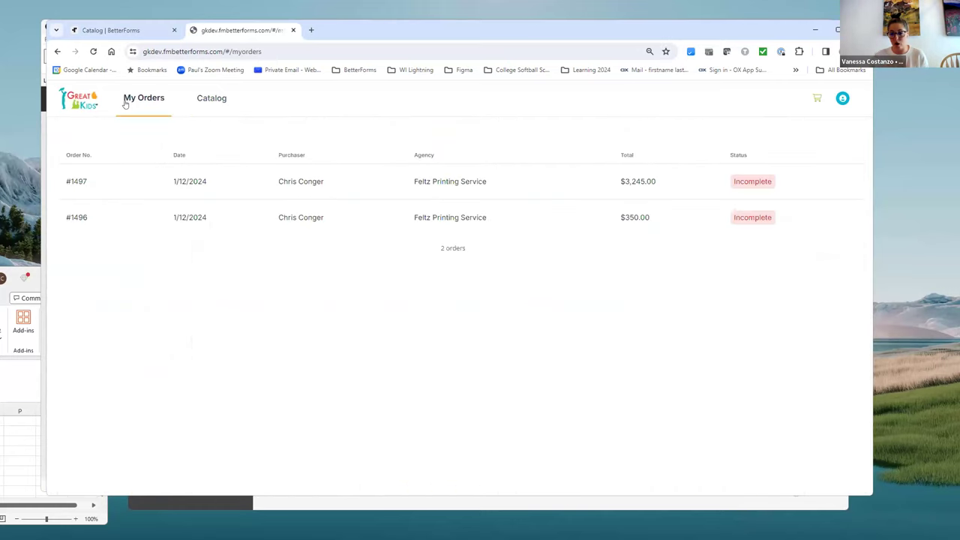
left_click(213, 181)
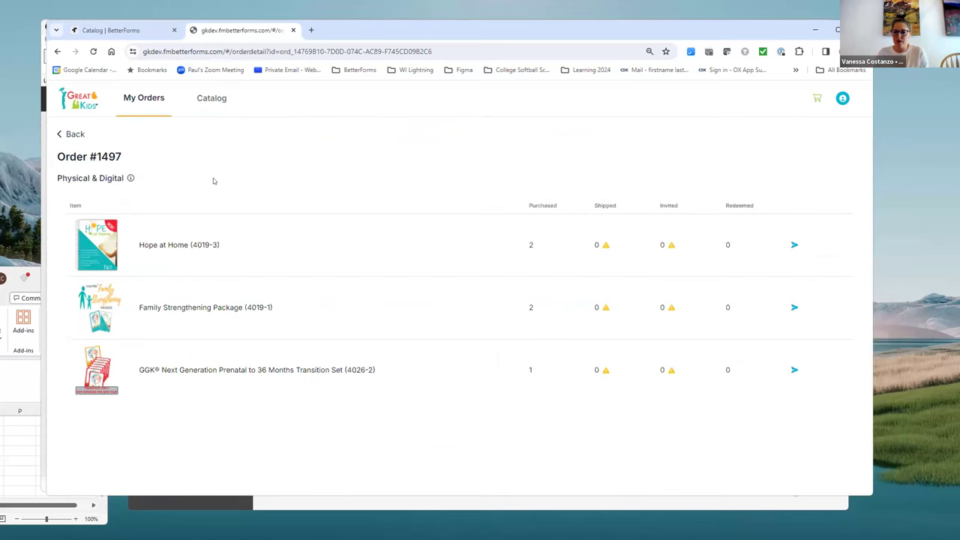
left_click(75, 134)
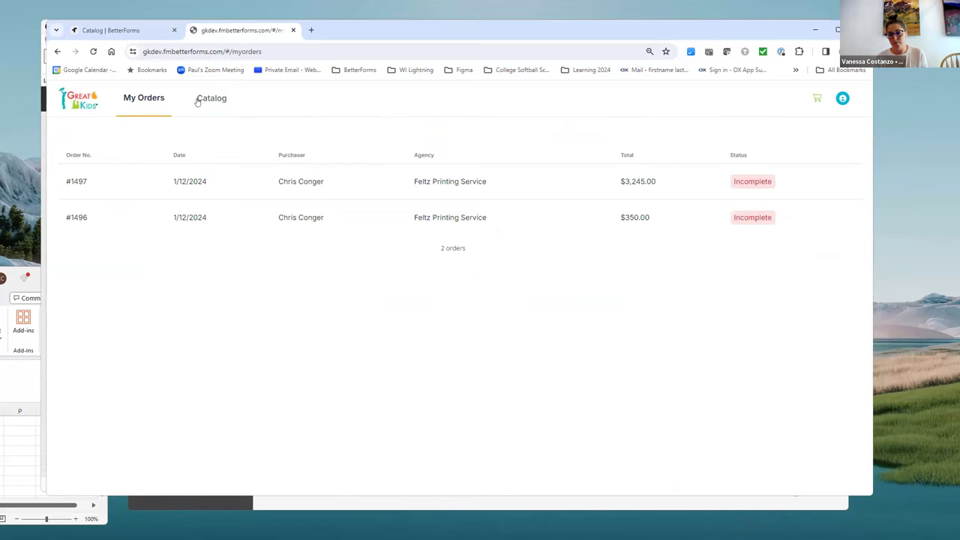
left_click(816, 99)
left_click(465, 124)
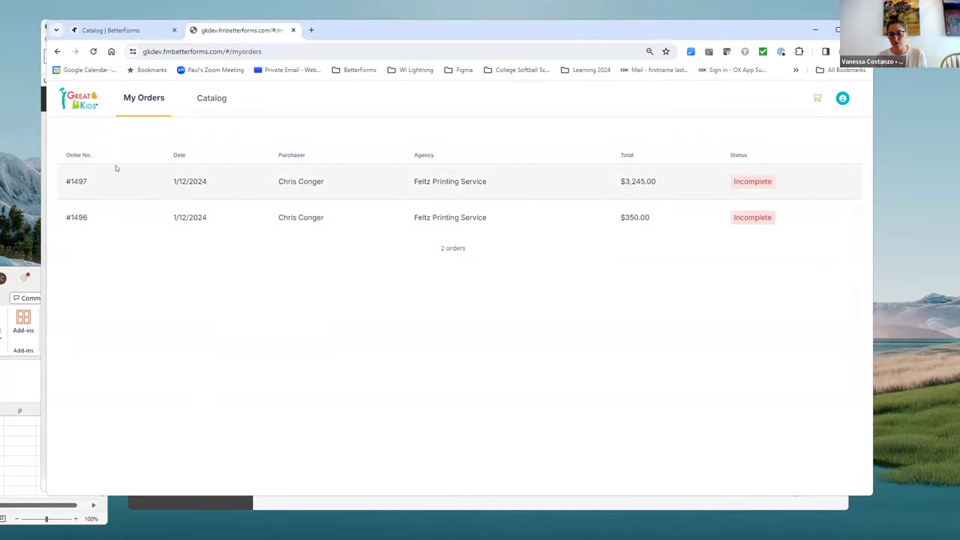
left_click(210, 102)
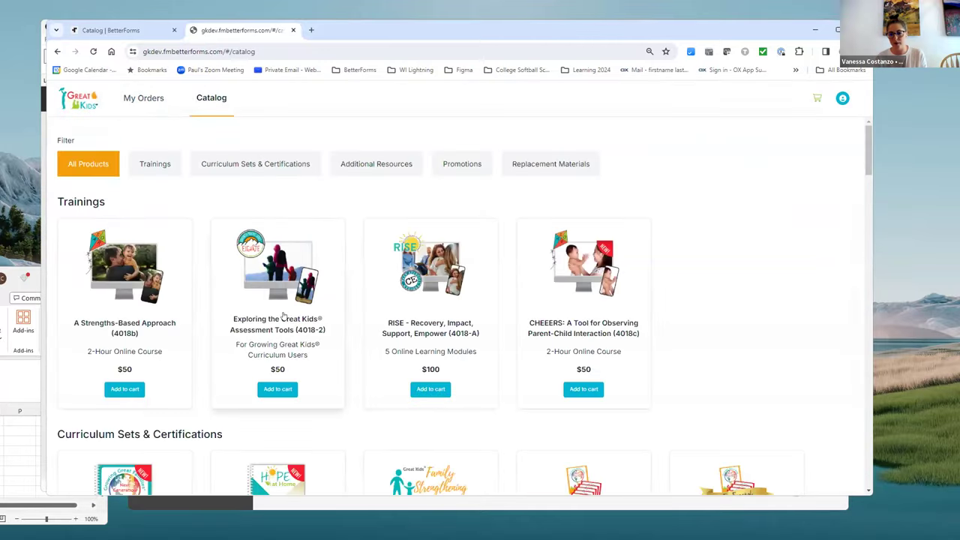
- Add the Assessment Tools and RISE trainings to the cart and continue to payment
left_click(278, 388)
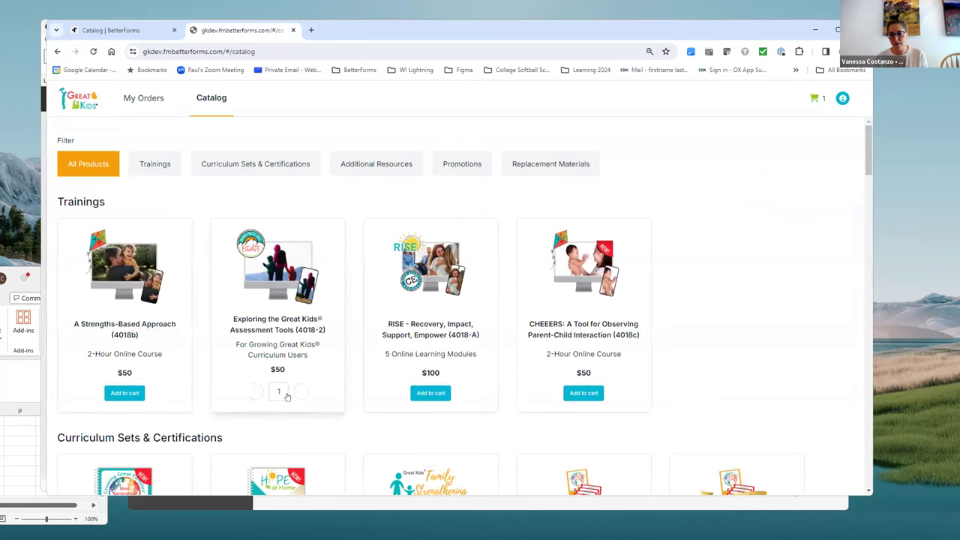
left_click(420, 396)
left_click(810, 101)
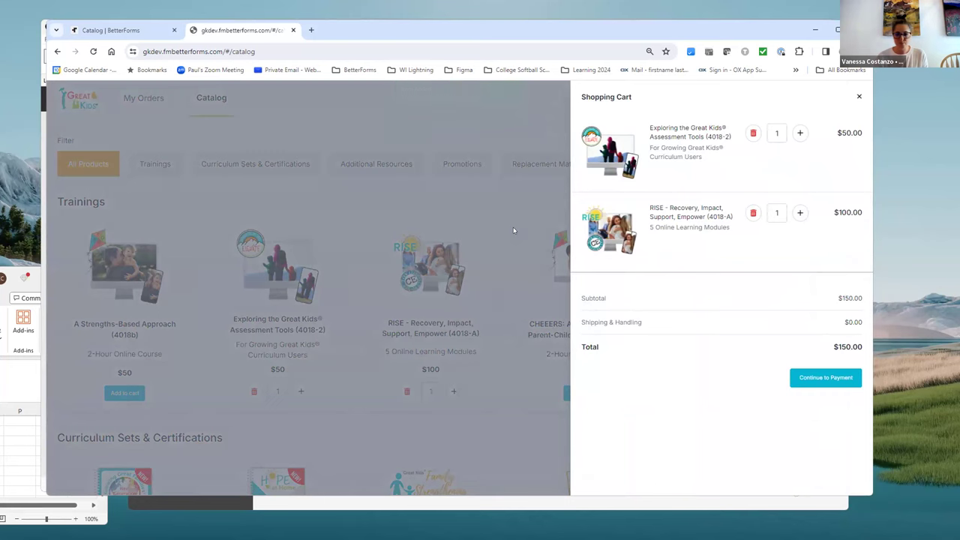
left_click(804, 379)
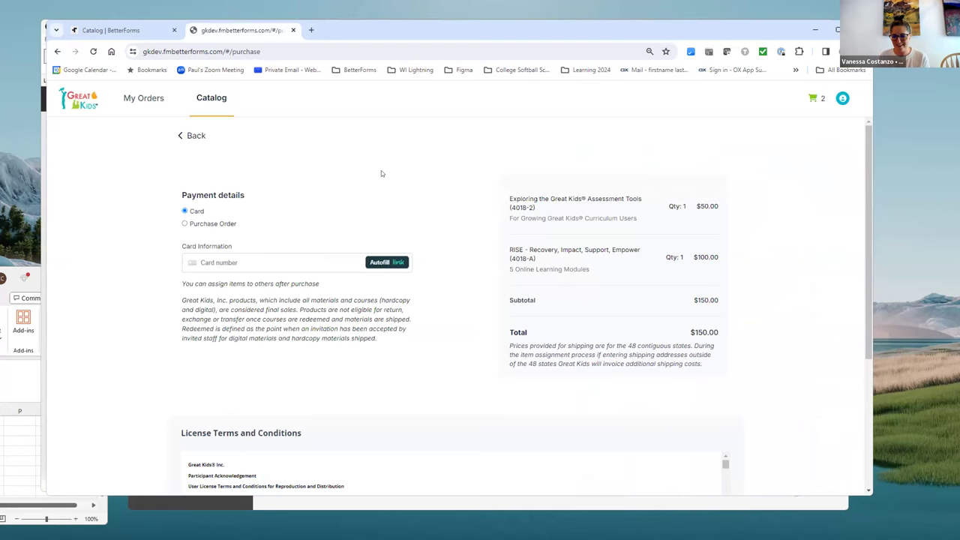
scroll(383, 174, "down", 3)
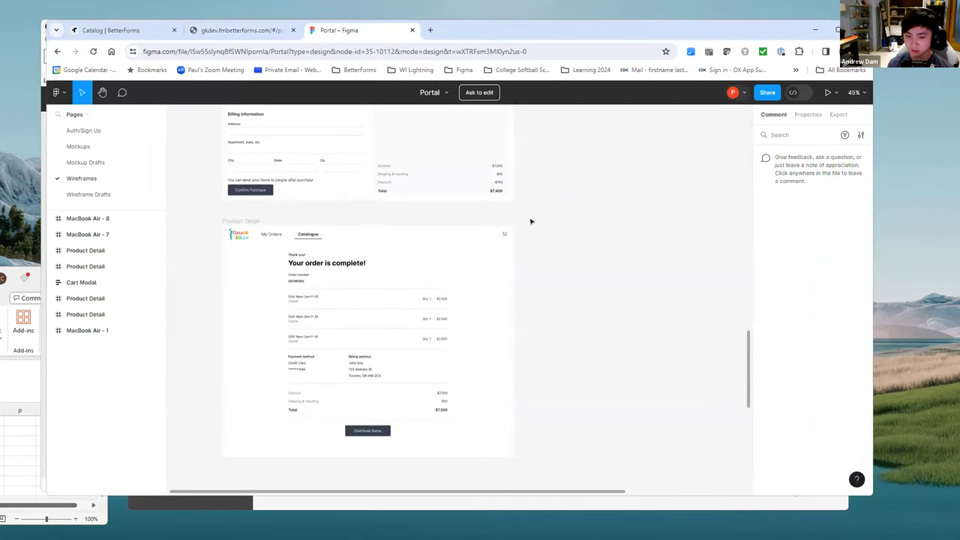
- Scroll the Figma canvas and maximize the browser to fill the screen
scroll(534, 234, "up", 2)
scroll(548, 254, "up", 2)
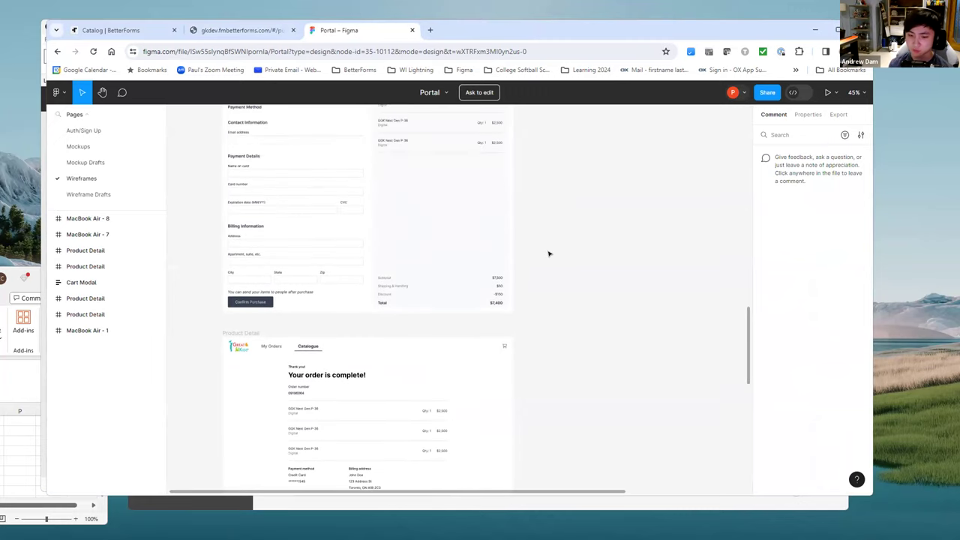
scroll(549, 253, "up", 3)
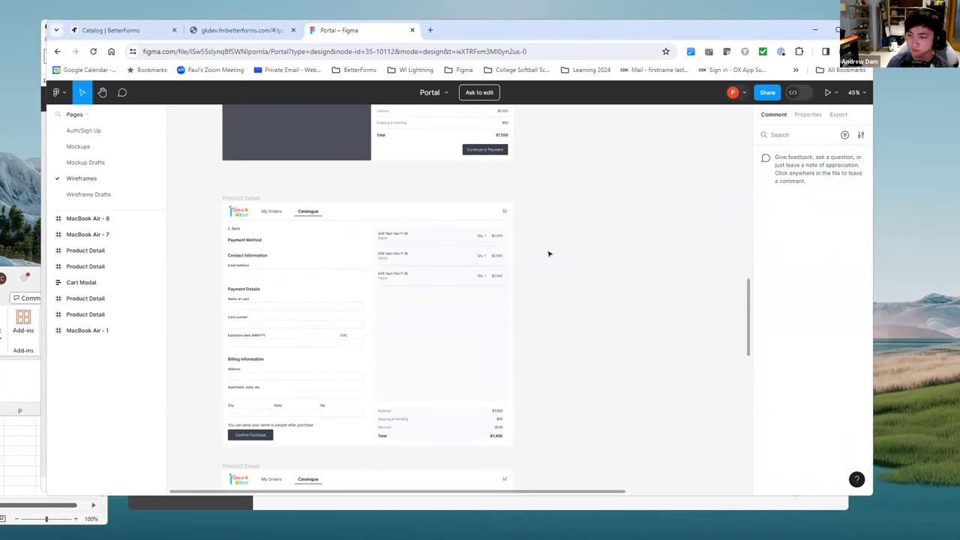
scroll(548, 254, "up", 2)
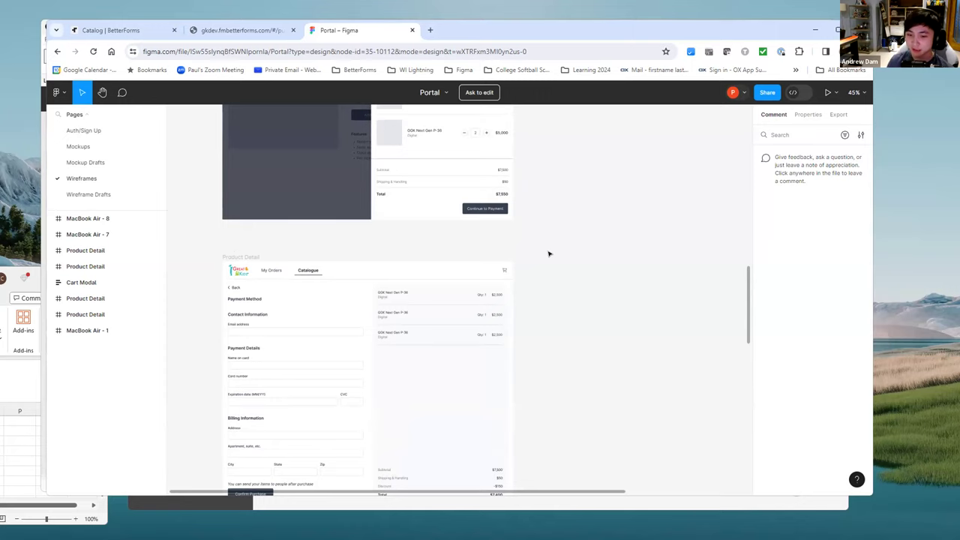
key("super+Up")
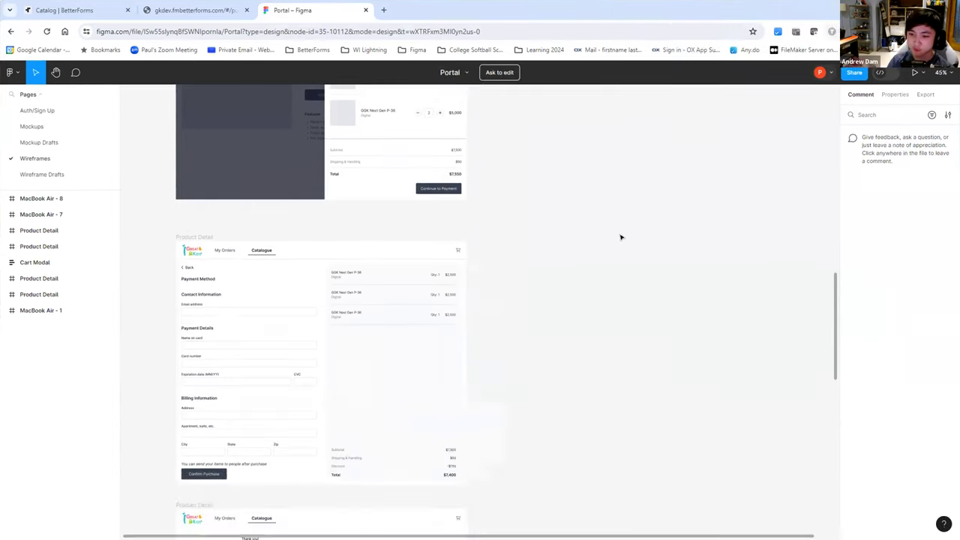
- Scroll through the Portal wireframe frames on the Wireframes page
scroll(396, 326, "up", 3)
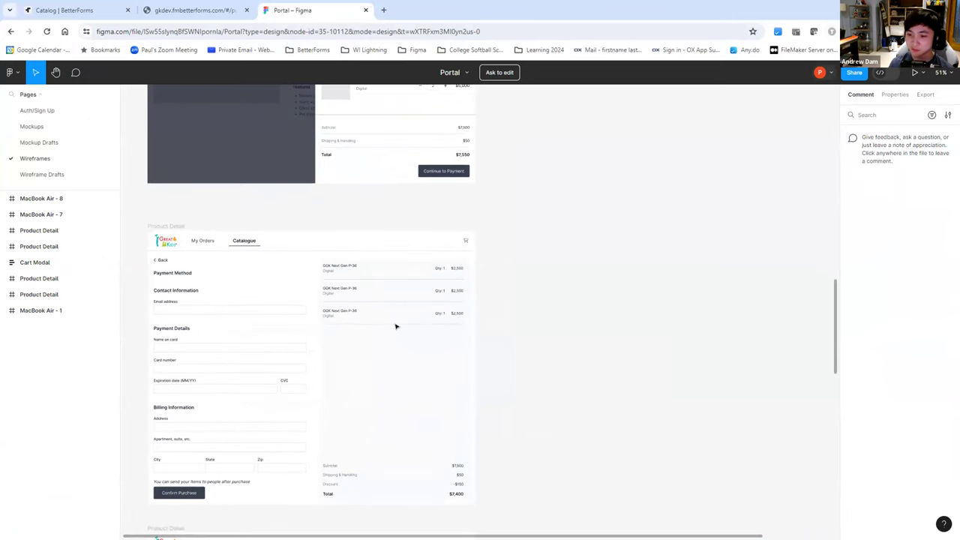
scroll(396, 326, "up", 2)
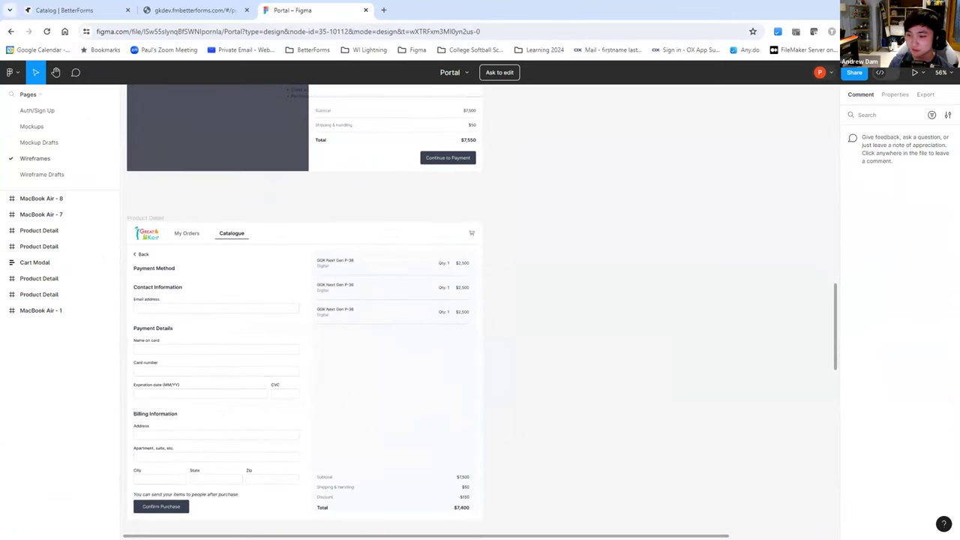
scroll(357, 296, "up", 1)
scroll(356, 296, "up", 10)
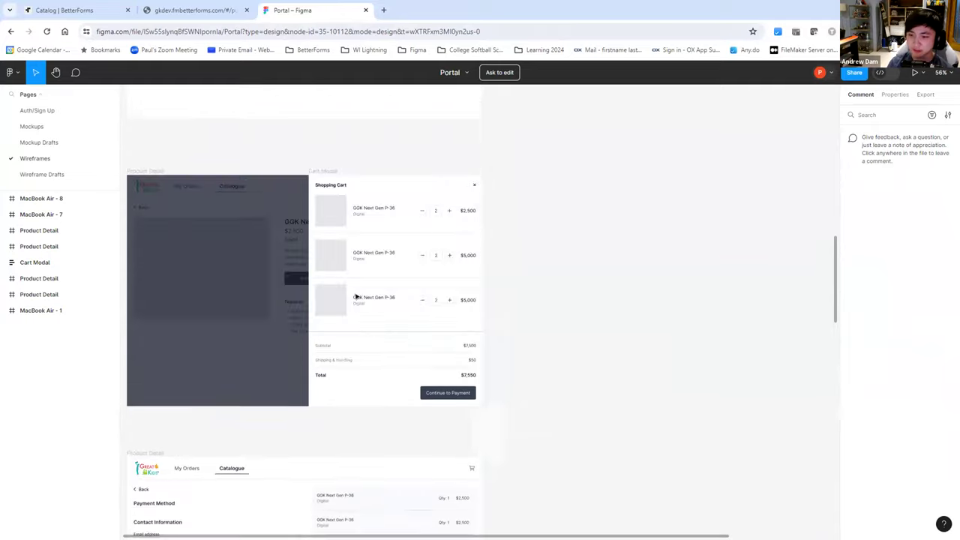
scroll(356, 295, "up", 10)
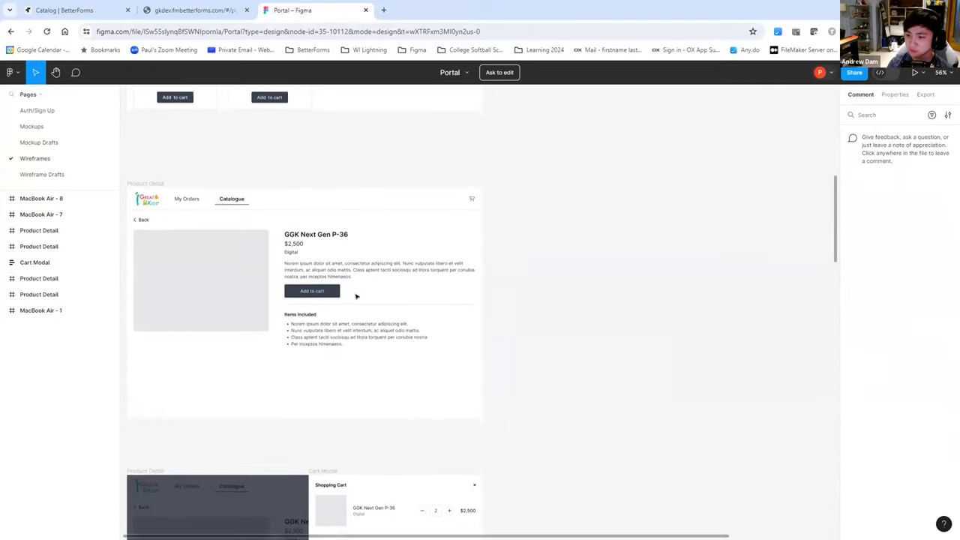
scroll(356, 295, "up", 7)
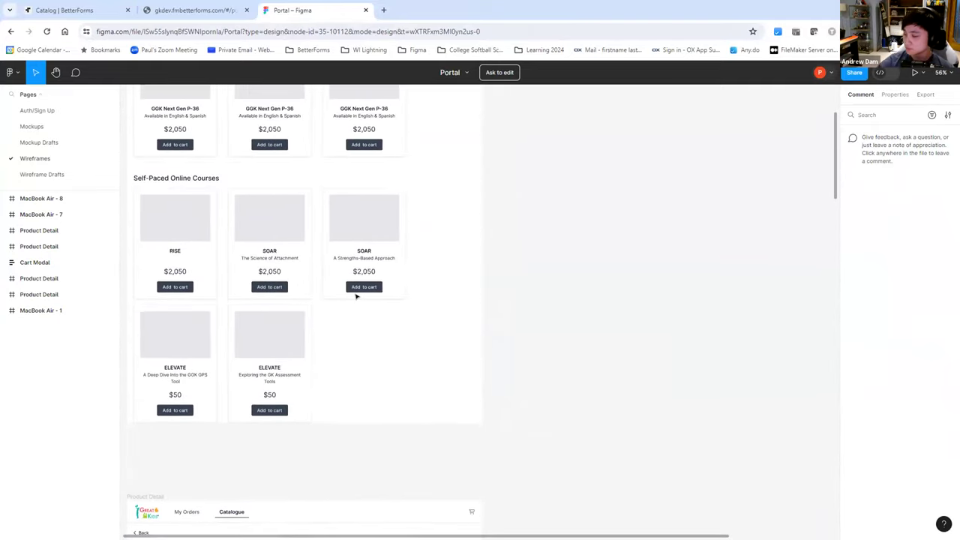
scroll(407, 292, "up", 2)
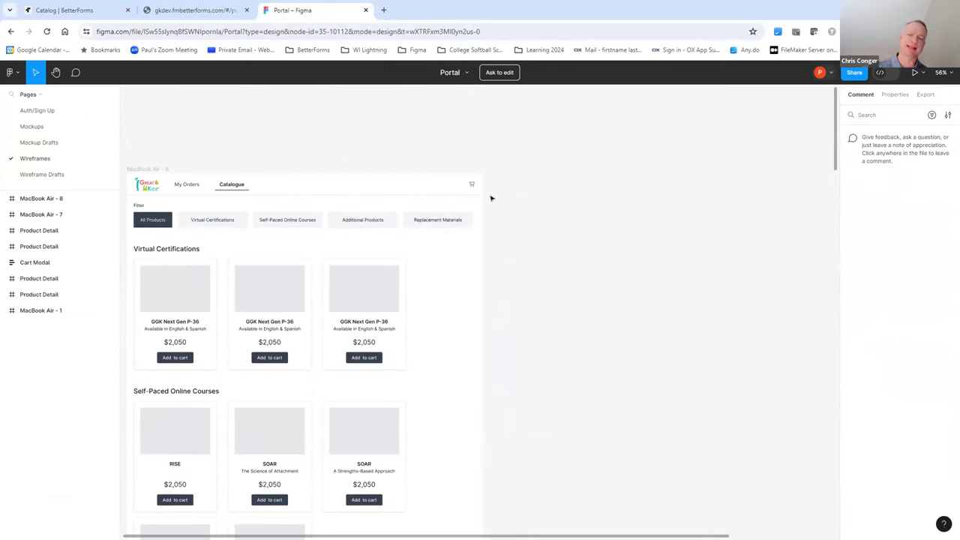
scroll(492, 201, "down", 2)
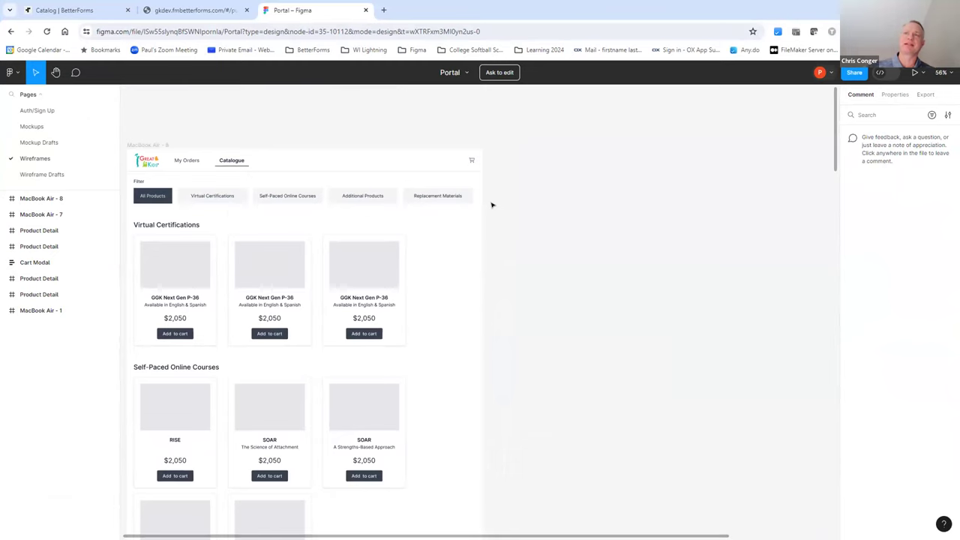
scroll(491, 205, "down", 1)
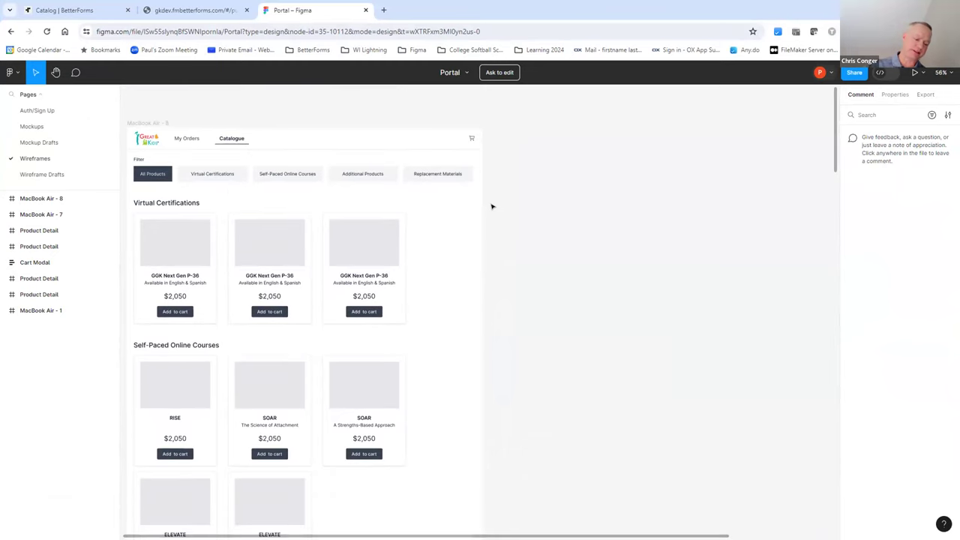
scroll(491, 206, "down", 10)
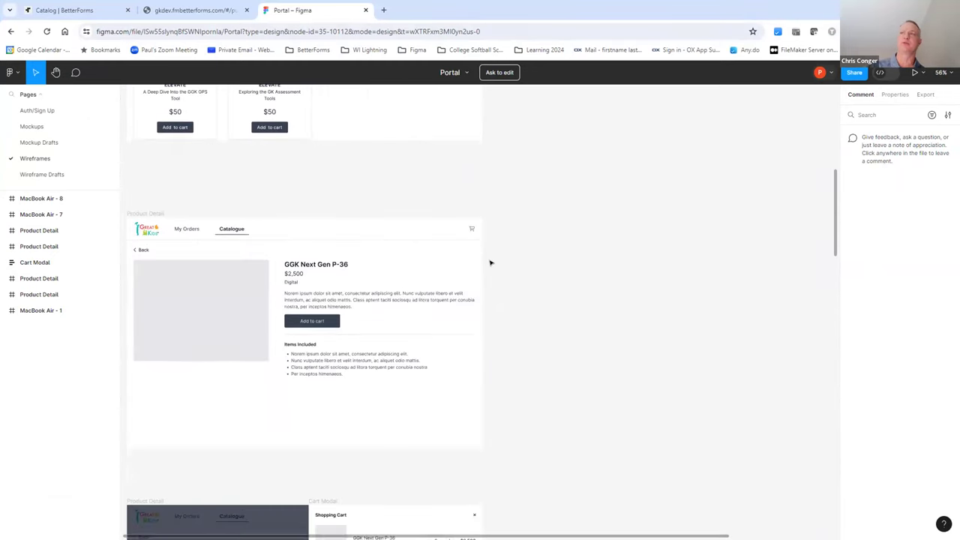
scroll(491, 268, "down", 10)
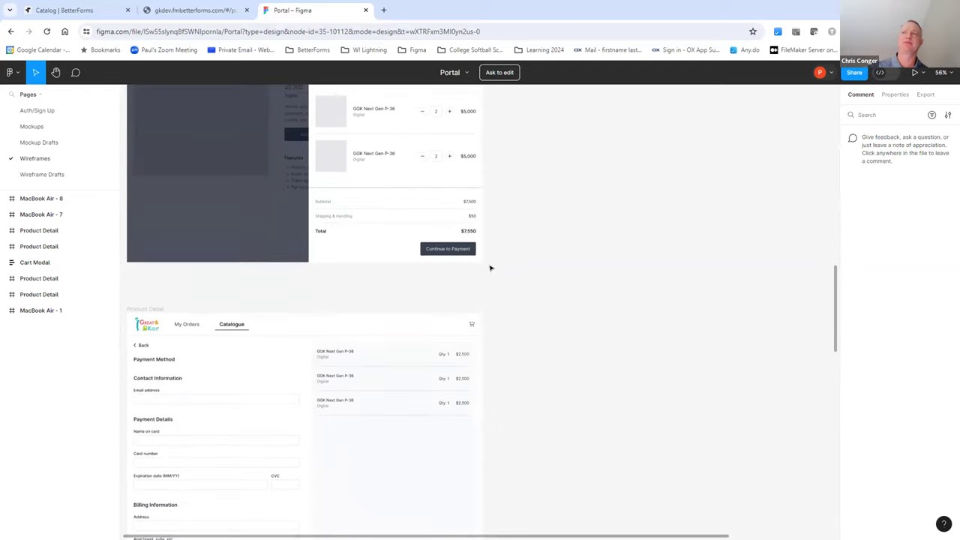
scroll(490, 270, "down", 12)
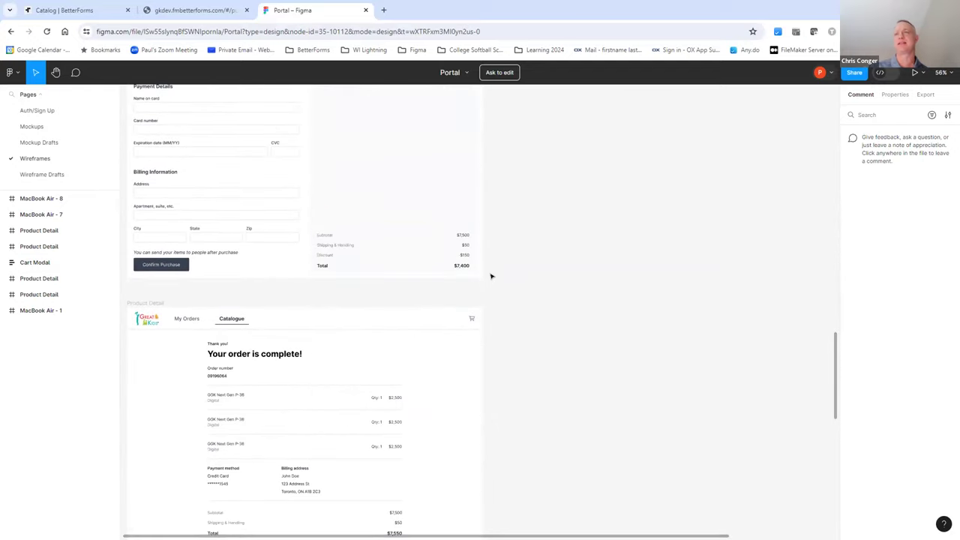
scroll(491, 276, "down", 7)
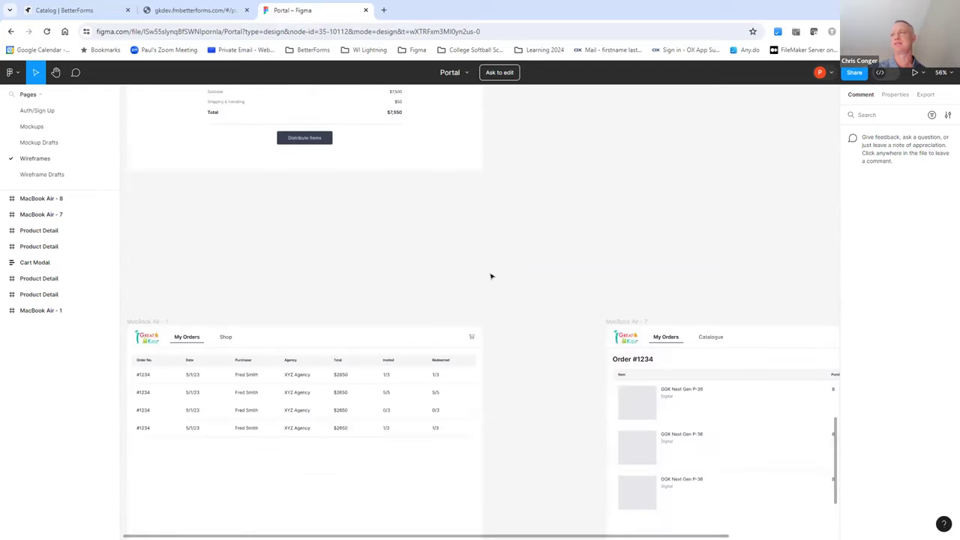
scroll(491, 276, "down", 3)
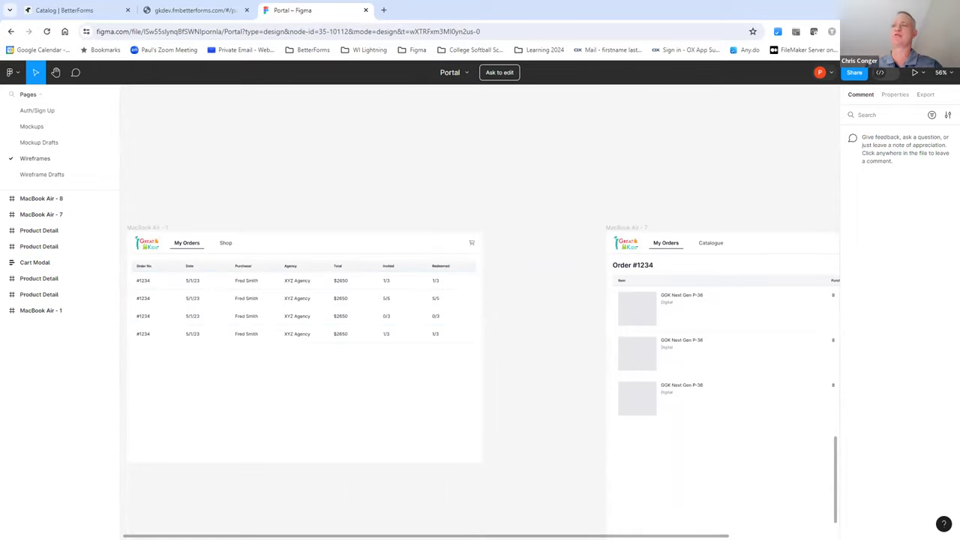
- Review the remaining frames through My Orders, scroll back up, then return to the purchase page
scroll(411, 530, "right", 3)
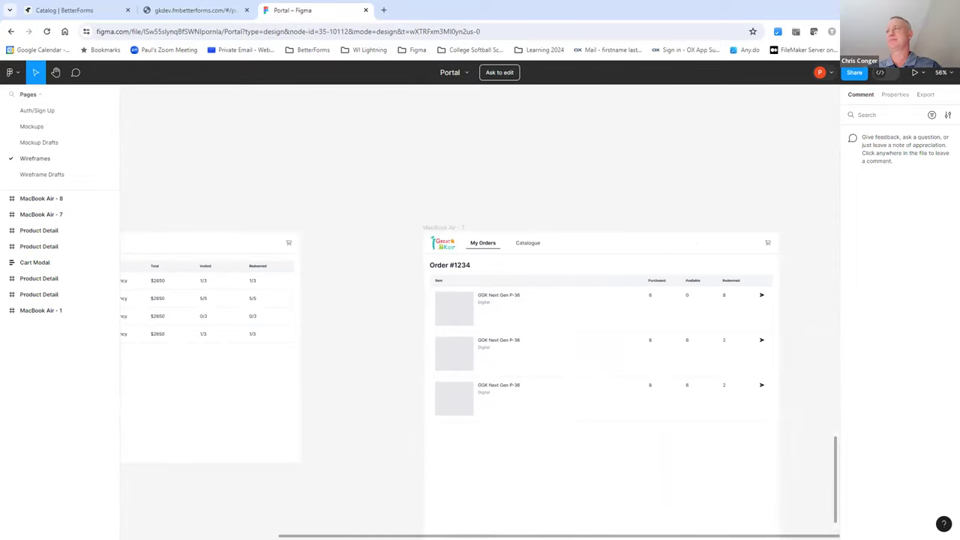
scroll(332, 525, "left", 3)
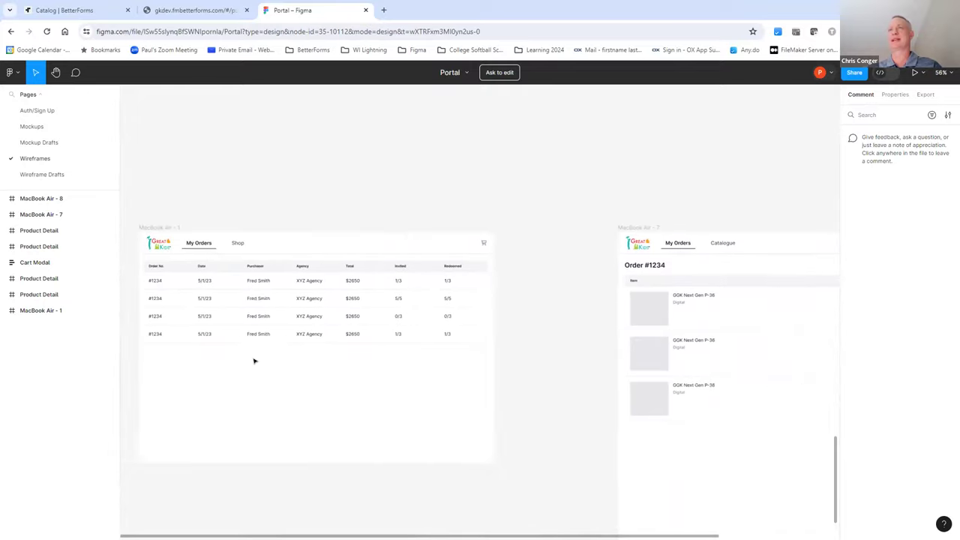
scroll(253, 365, "down", 6)
scroll(253, 366, "down", 2)
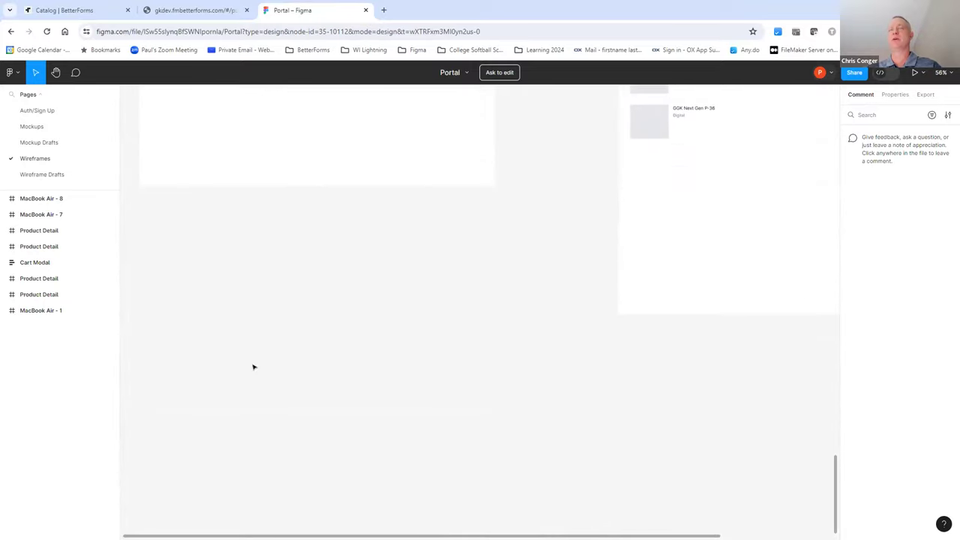
scroll(253, 367, "down", 8)
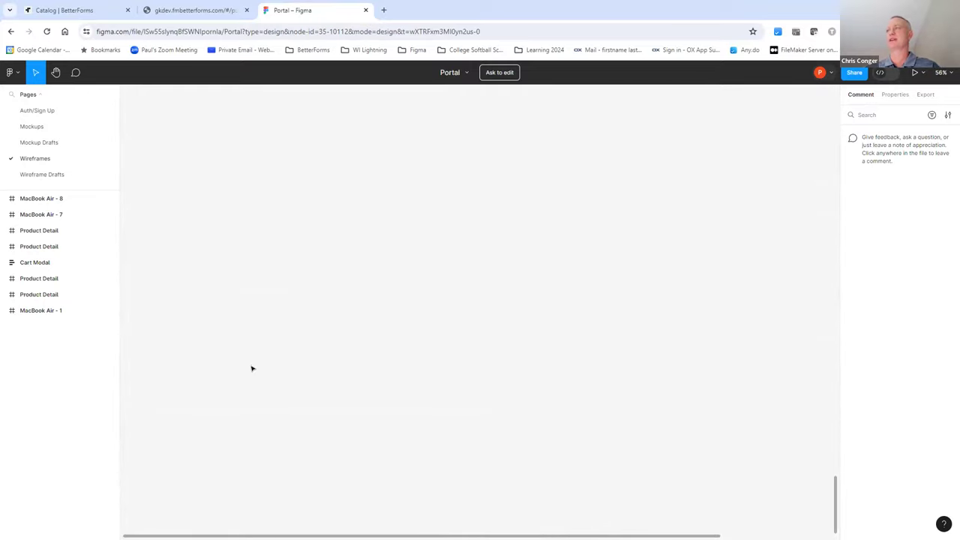
scroll(252, 367, "up", 10)
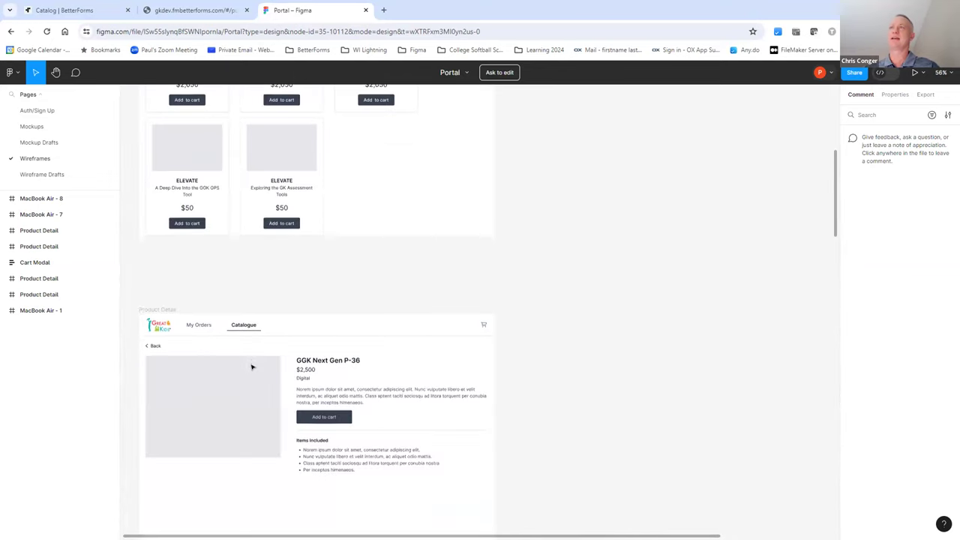
scroll(253, 367, "up", 10)
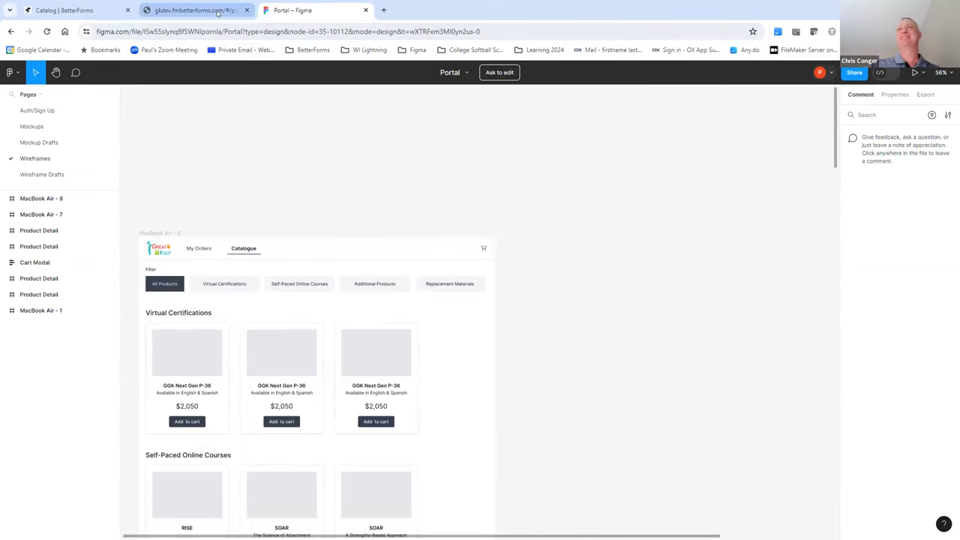
left_click(193, 10)
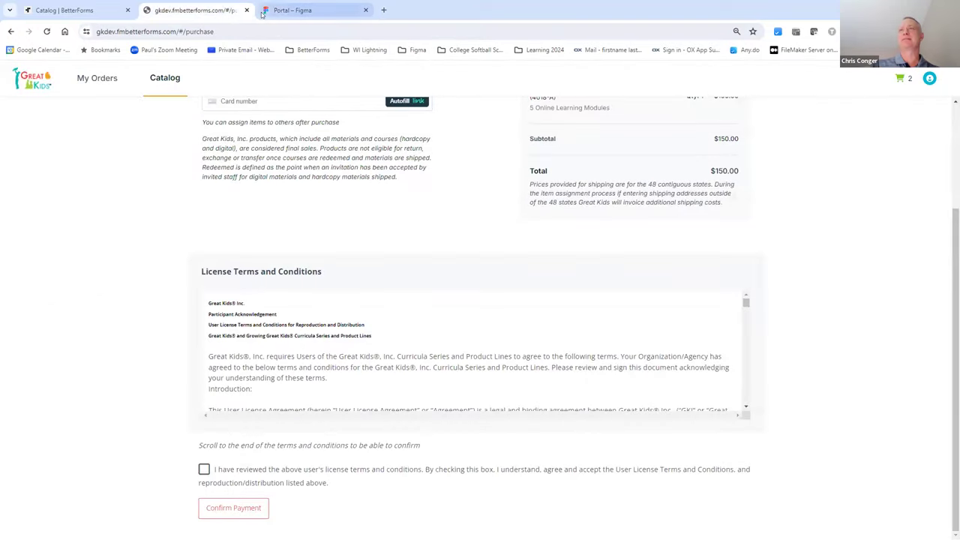
- Return to the Catalog page schema tab and scroll through it
left_click(120, 10)
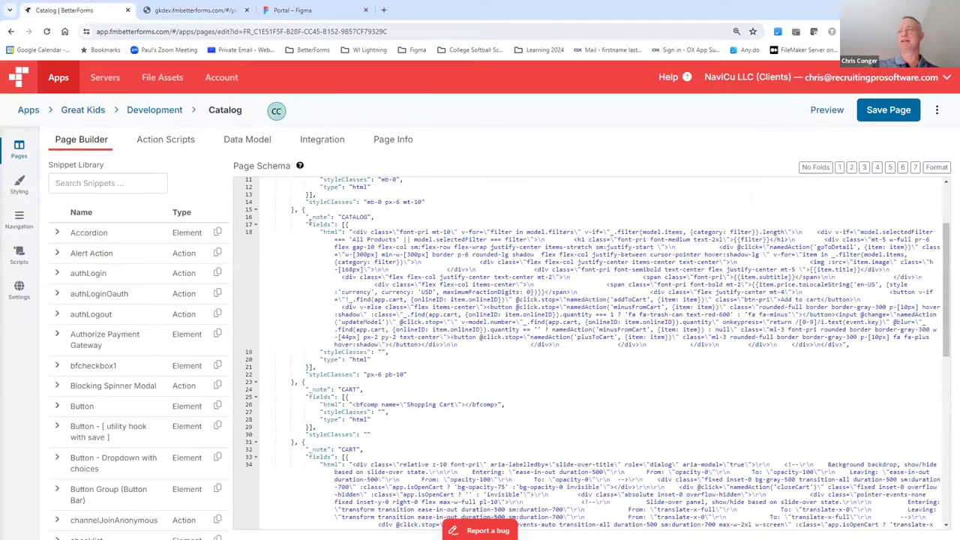
scroll(331, 247, "down", 4)
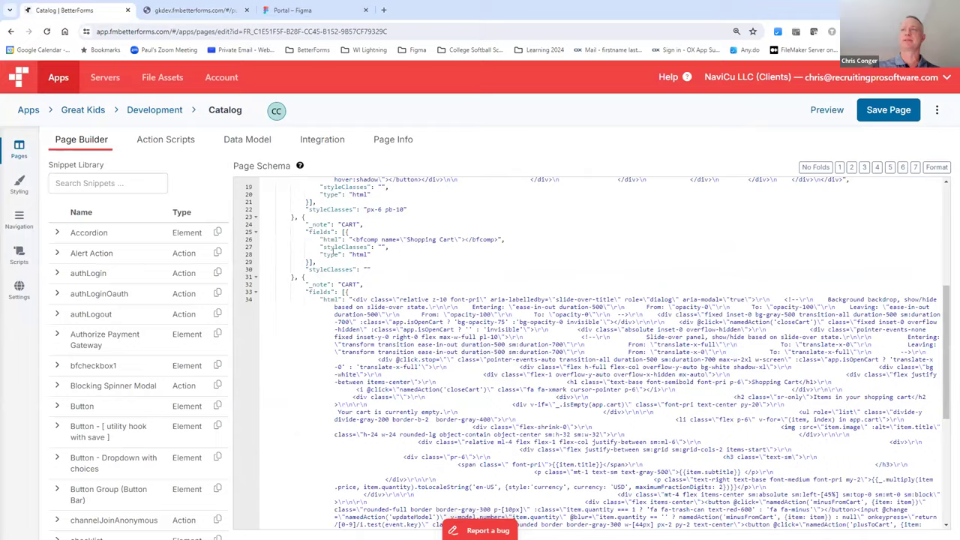
scroll(326, 247, "down", 6)
scroll(335, 267, "up", 5)
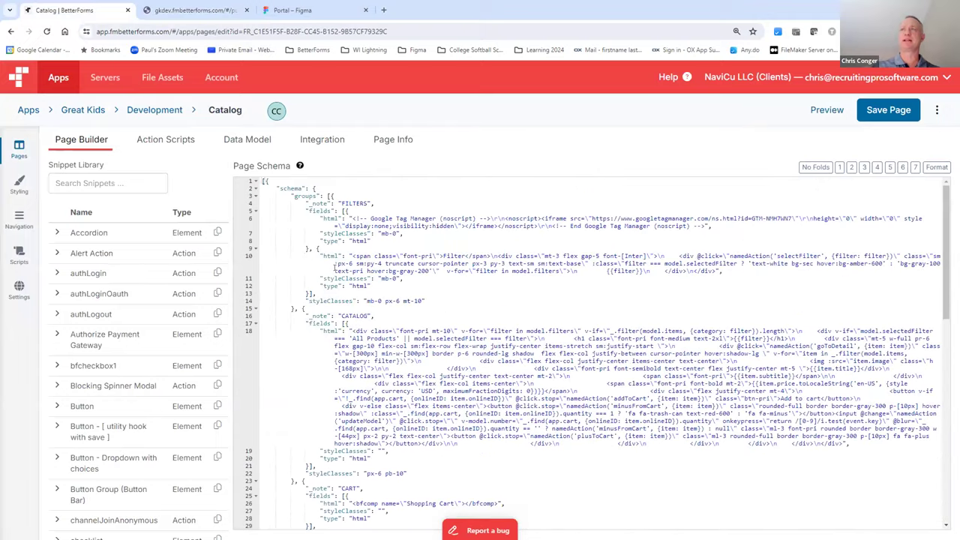
- Open line 18's product-card HTML in the editor, review it, and cancel without saving
left_click(248, 333)
double_click(247, 332)
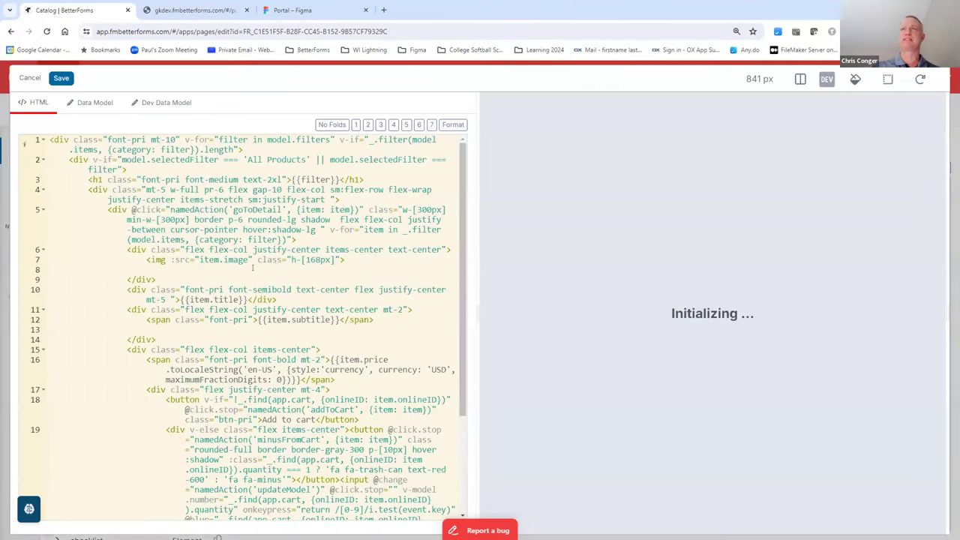
scroll(258, 276, "down", 5)
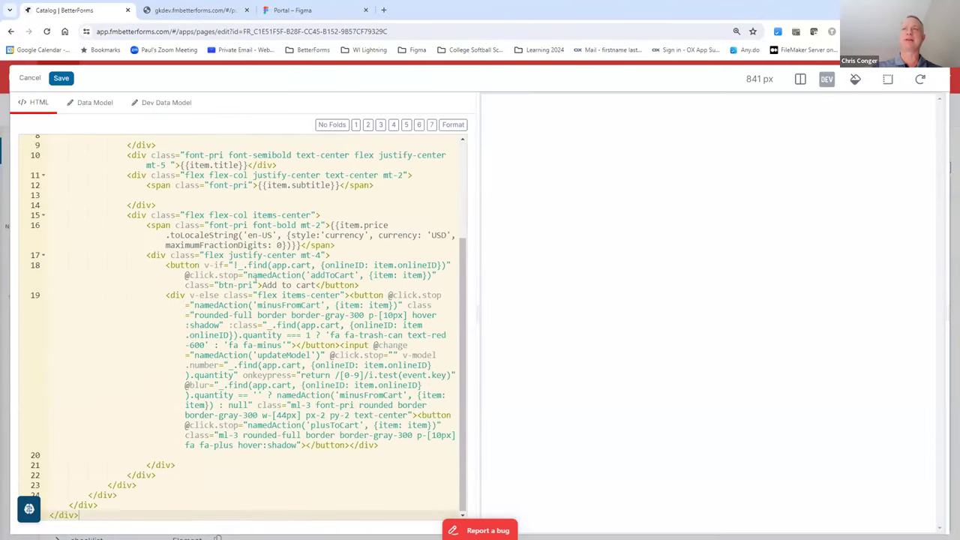
scroll(255, 277, "up", 1)
scroll(254, 279, "up", 1)
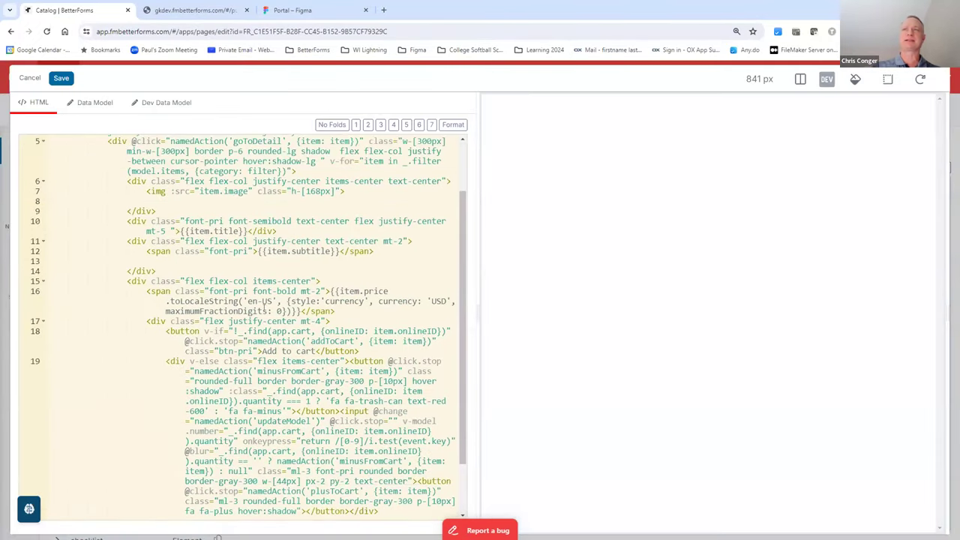
scroll(264, 308, "up", 1)
left_click(21, 81)
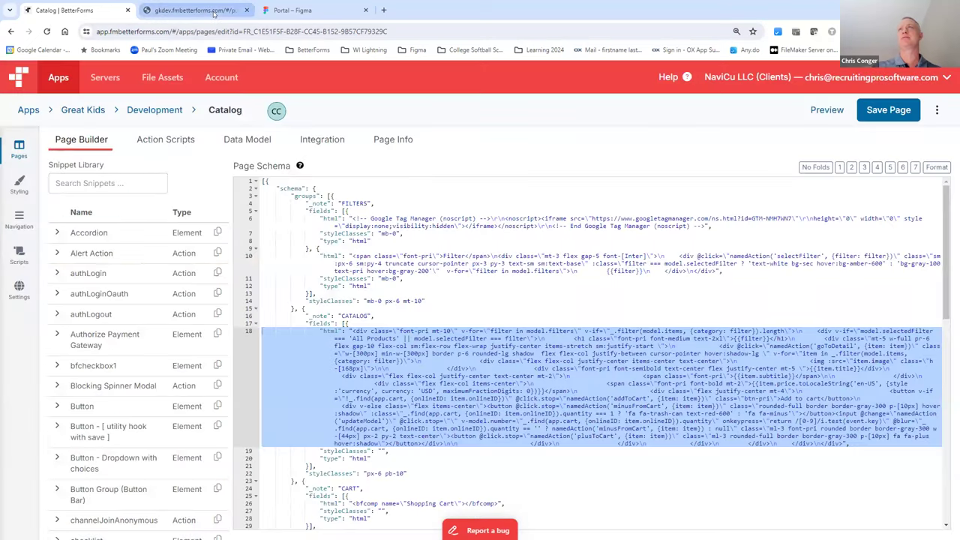
- Check the live gkdev purchase page, then return to the Catalog page builder
left_click(210, 10)
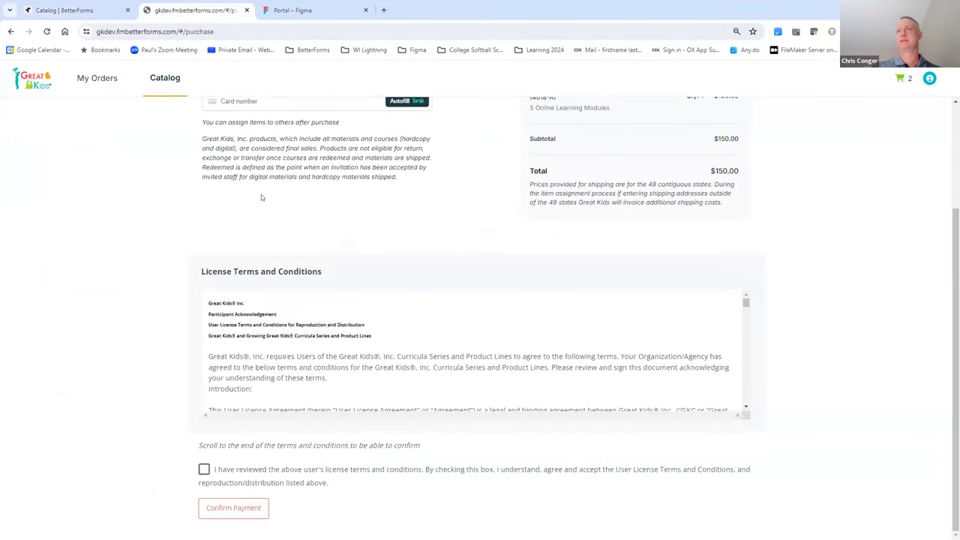
scroll(307, 243, "up", 2)
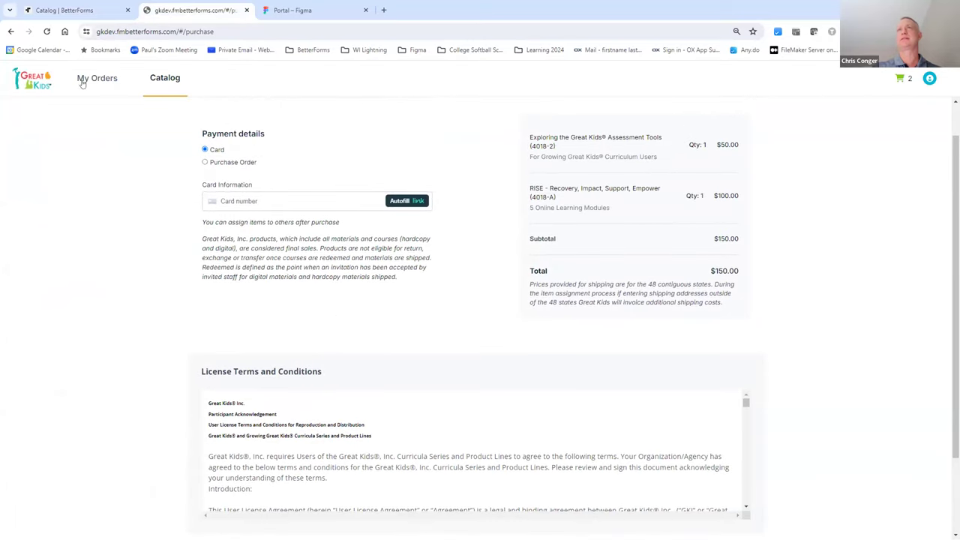
left_click(76, 11)
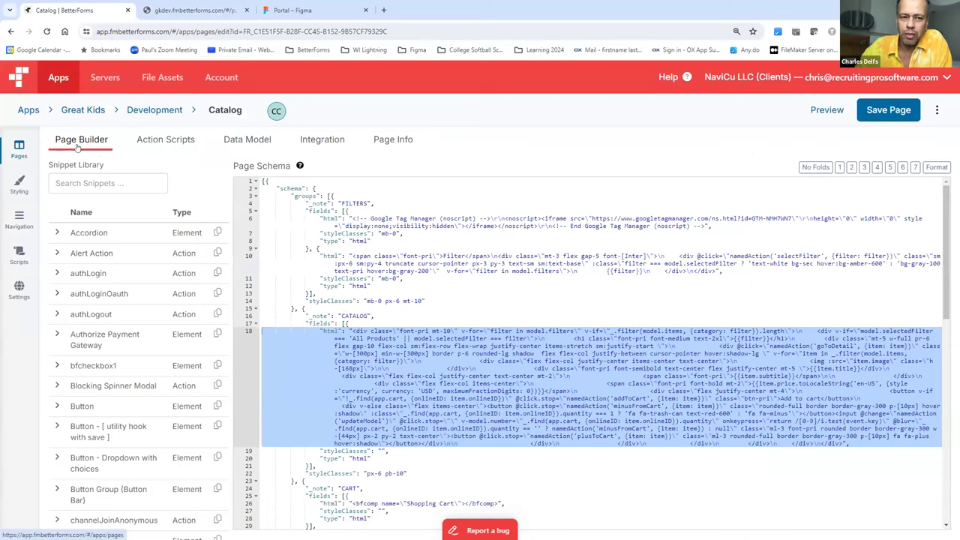
- Search the Development pages for 'purchase' and open the Purchase page
left_click(144, 111)
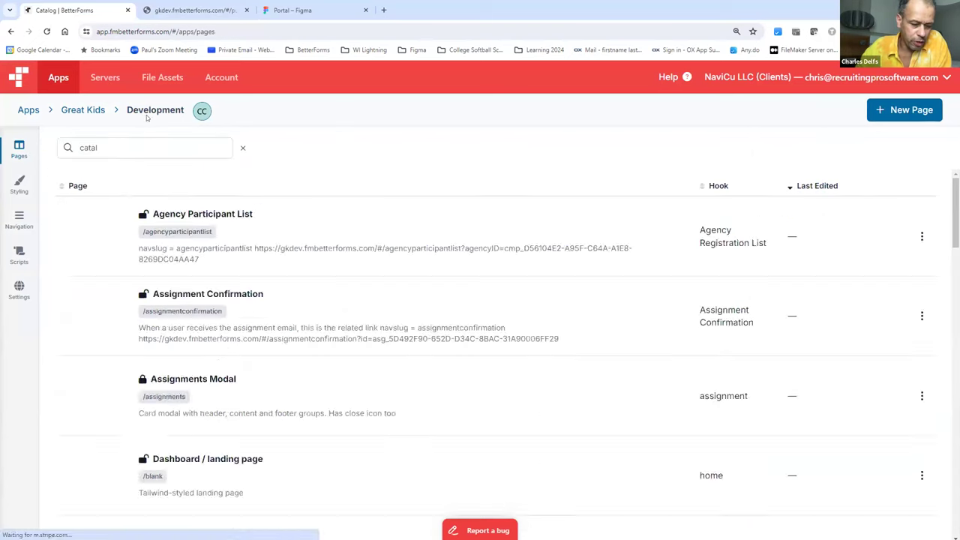
key("ctrl+a")
type("purchase")
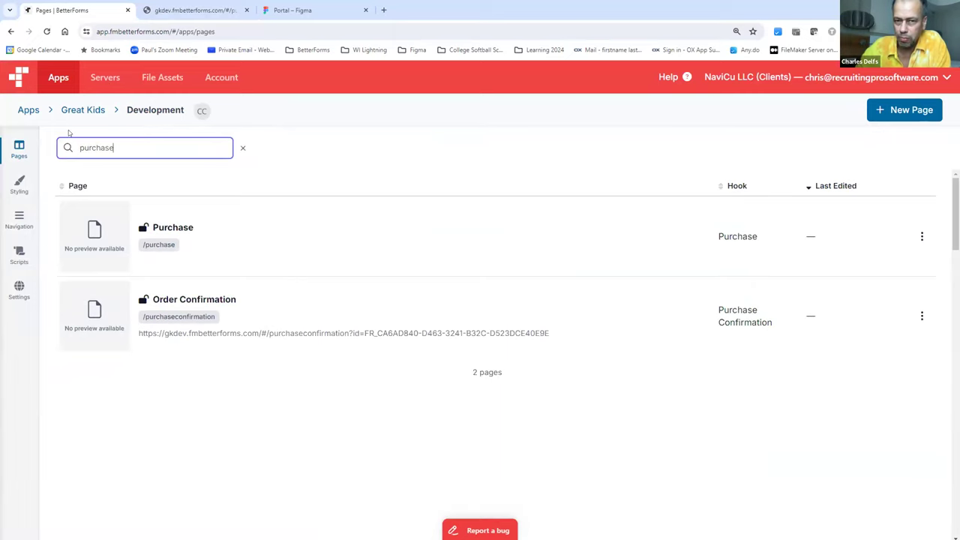
left_click(180, 227)
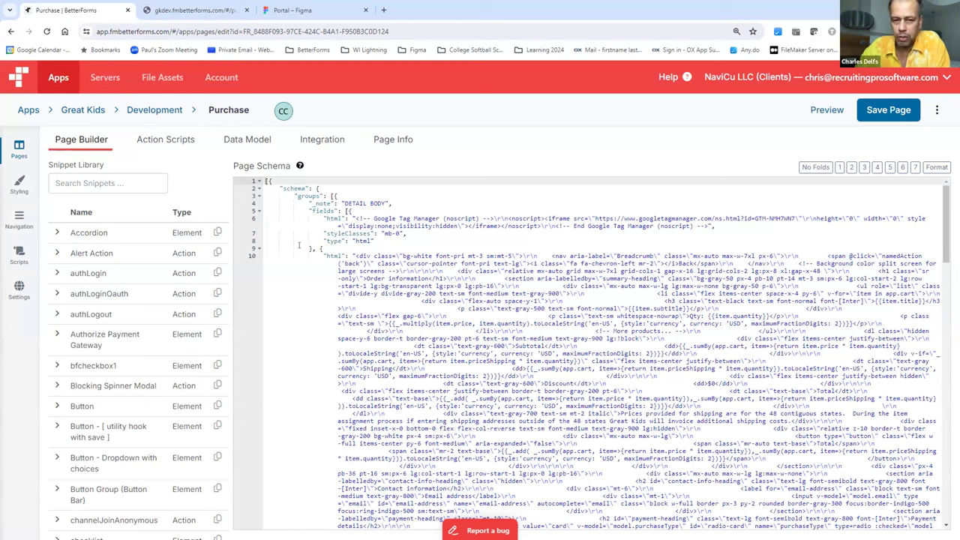
- Scroll the Purchase page schema to the Terms and Conditions section and restore the browser window
scroll(300, 245, "down", 6)
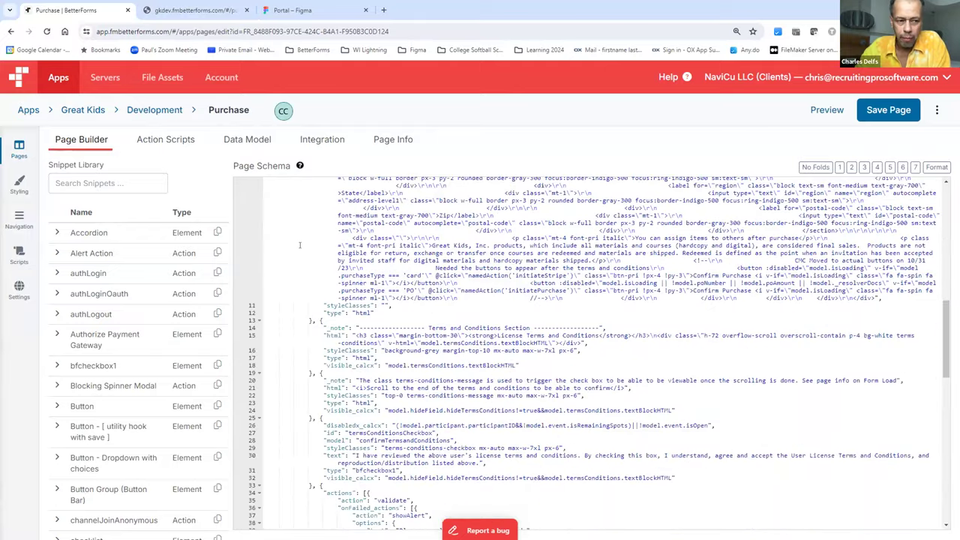
scroll(300, 246, "down", 1)
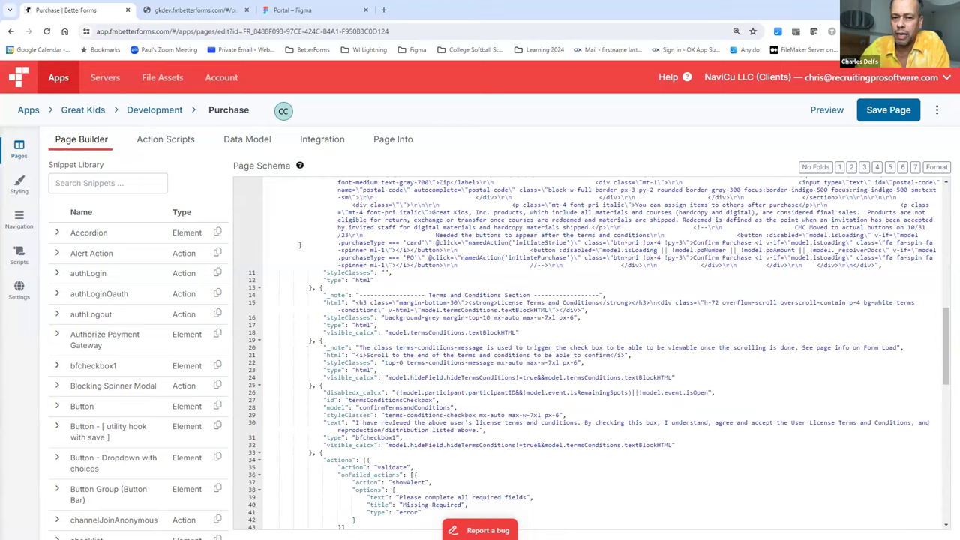
scroll(300, 245, "down", 2)
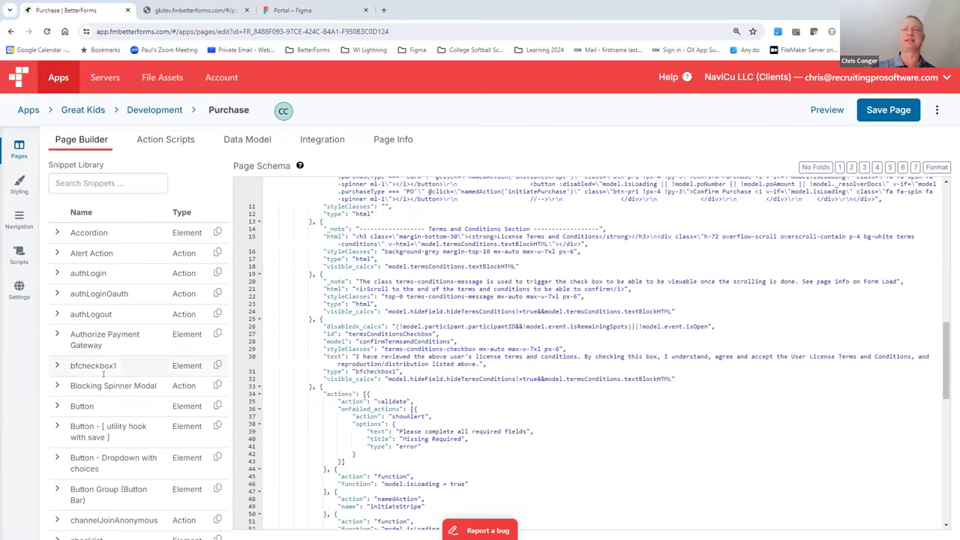
scroll(115, 260, "down", 5)
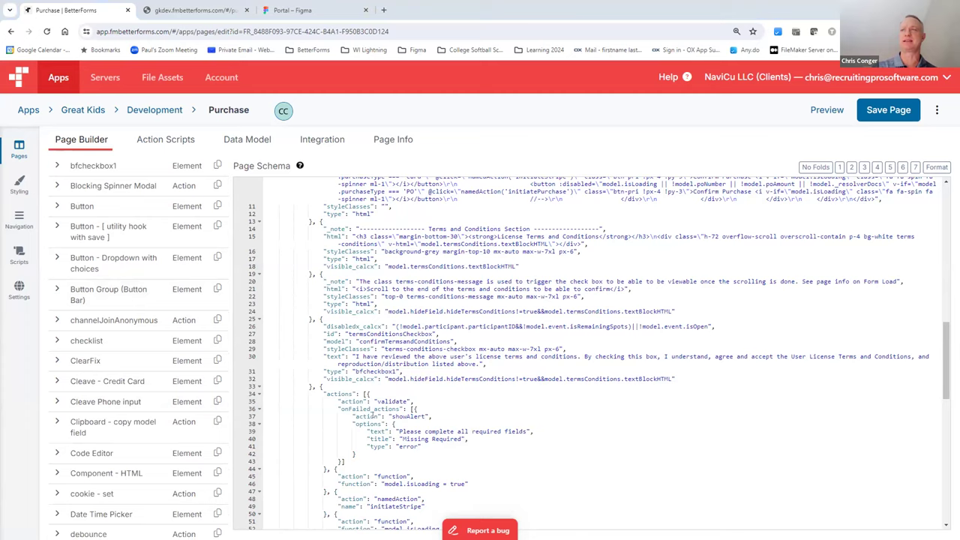
scroll(375, 414, "down", 2)
scroll(357, 412, "up", 2)
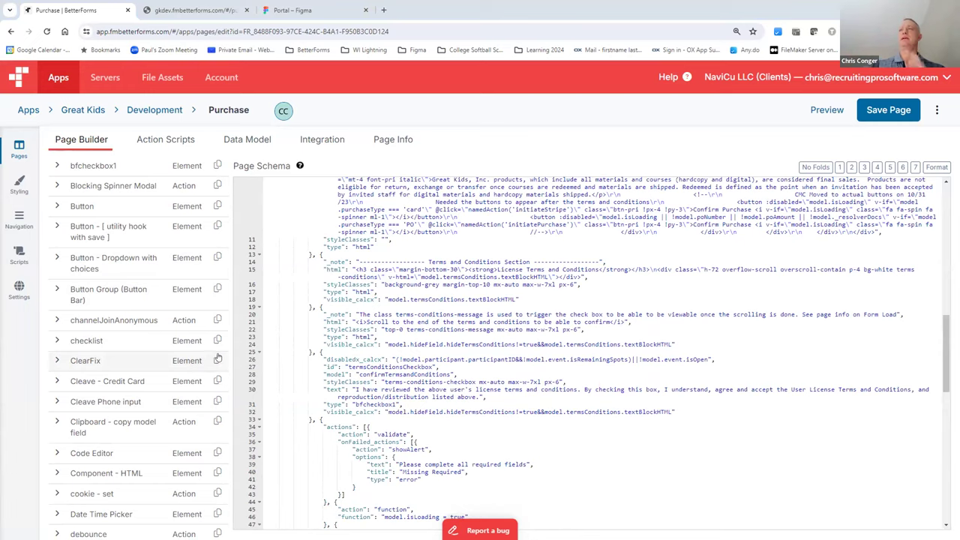
scroll(323, 292, "down", 3)
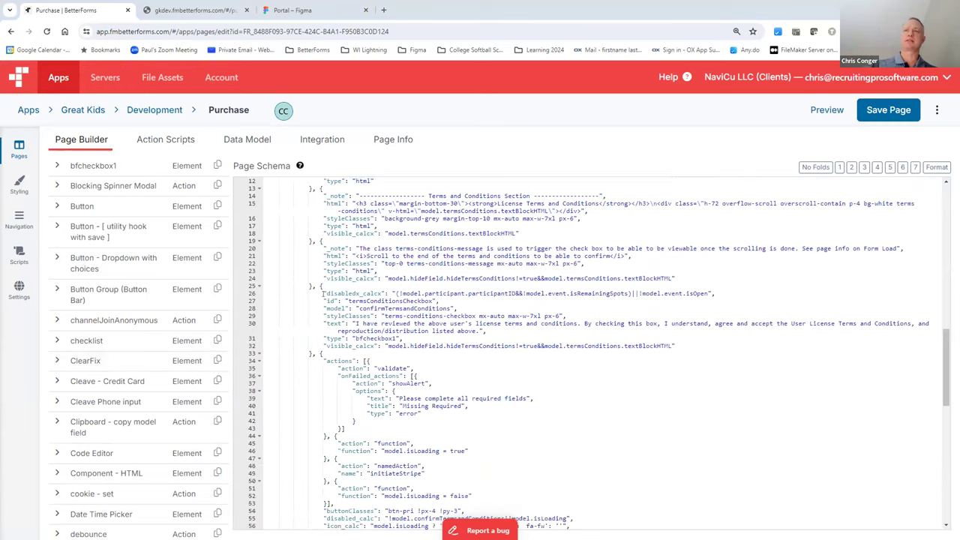
double_click(442, 13)
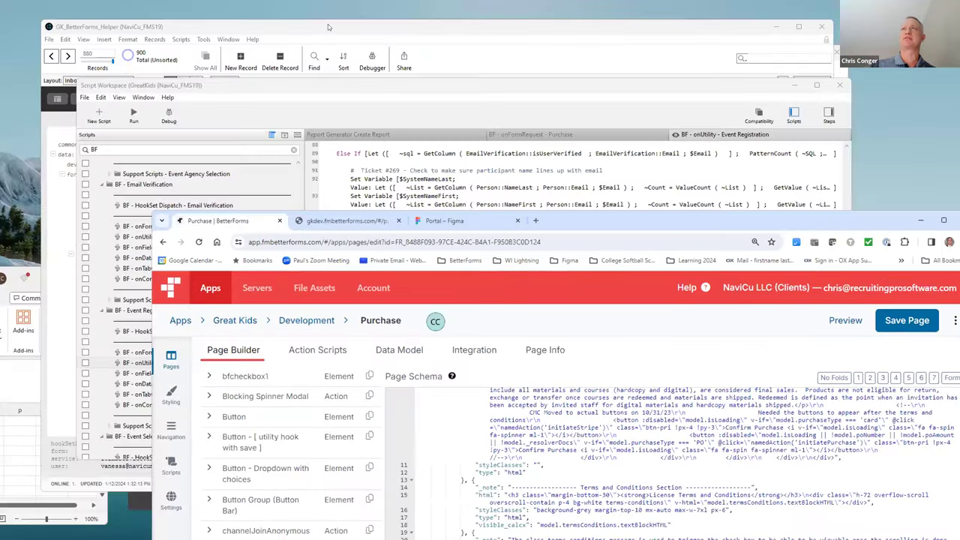
- Review the GK_BetterForms_Helper Inbox record's Inbound and Outbound data, then minimize the window
left_click(330, 29)
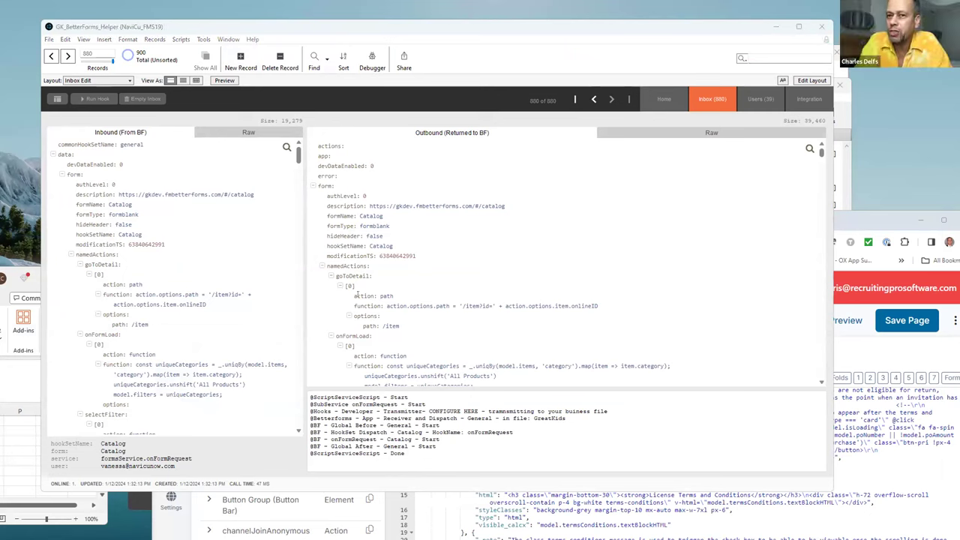
left_click(593, 33)
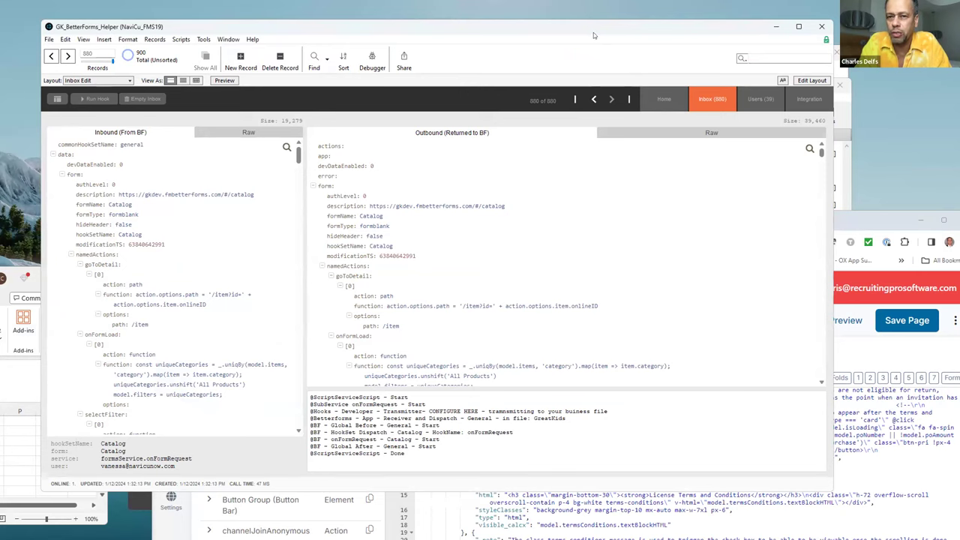
key("super+Down")
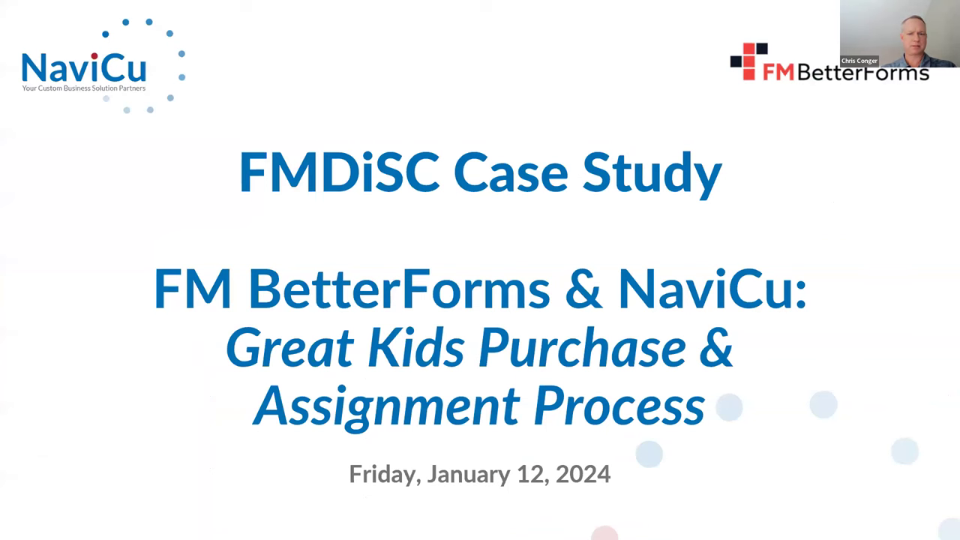
- Advance the slideshow past Business Problem and Development & Deployment to 'Version 1 From Figma'
key("Right")
key("Right")
key("Right")
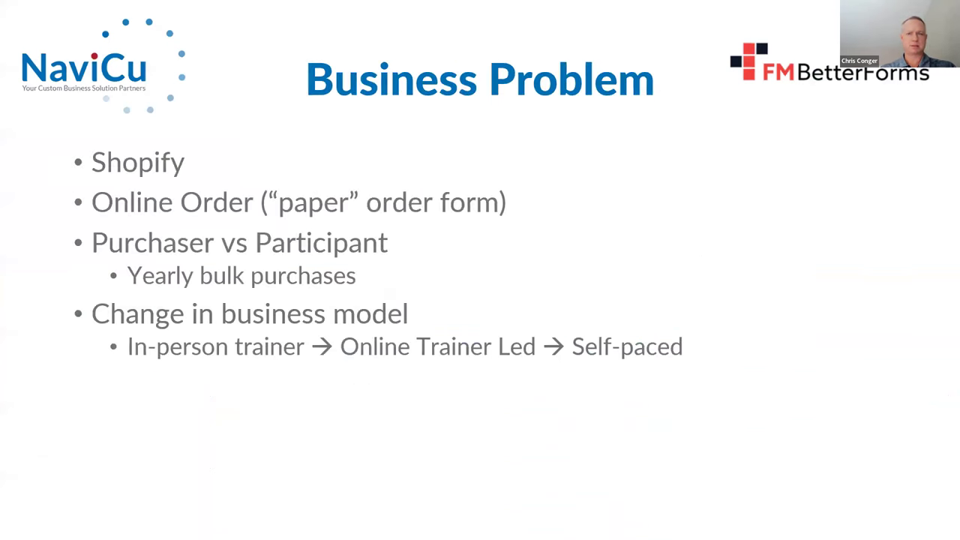
key("Right")
key("Right")
key("Right")
key("Right")
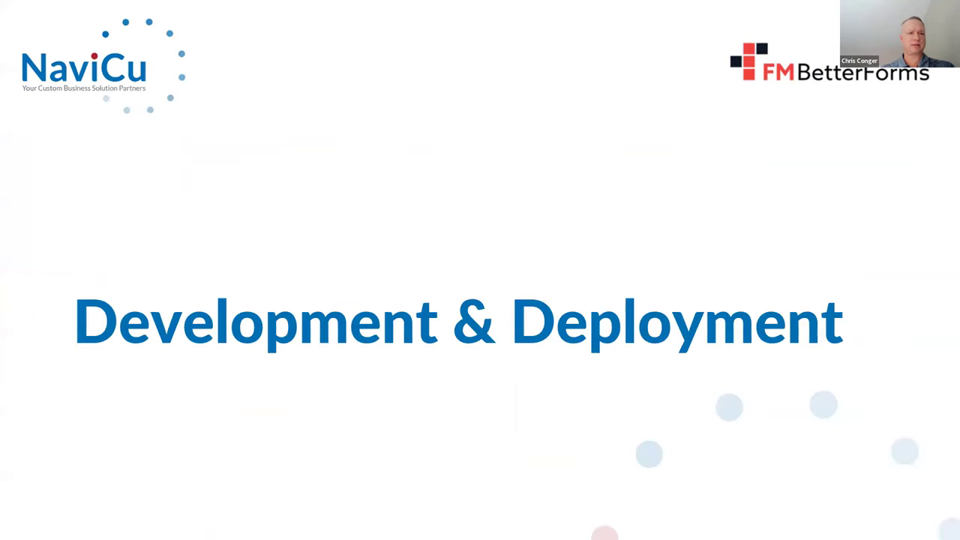
key("Right")
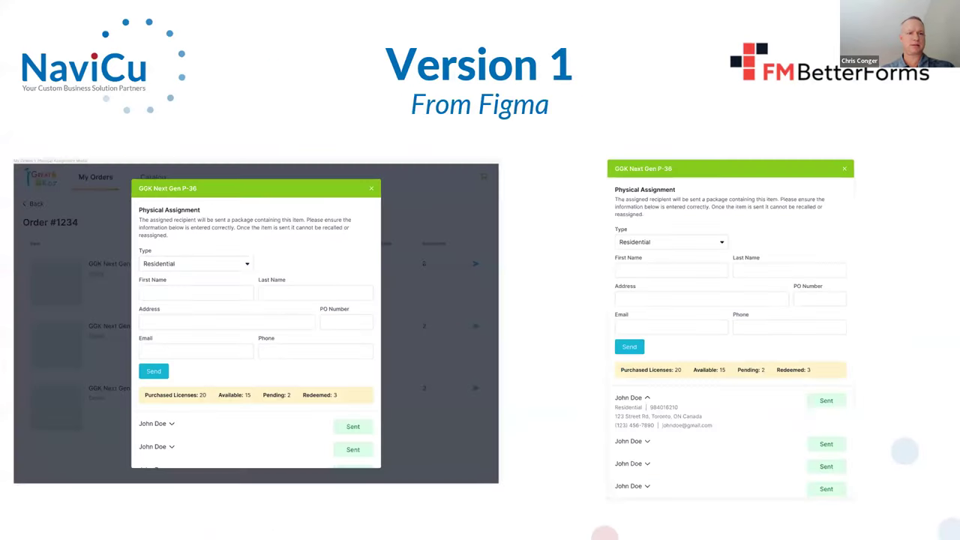
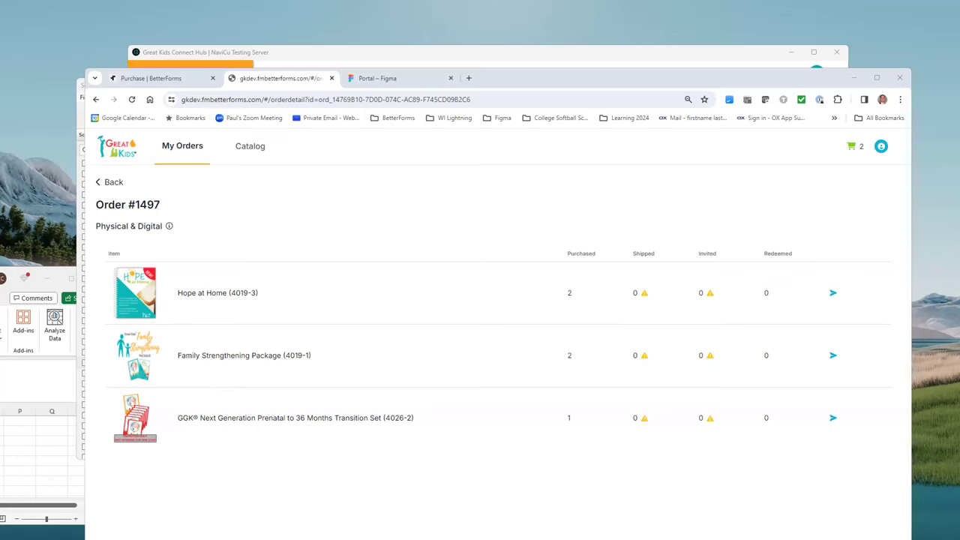
- Move the browser aside and bring the GK Connect hub's Products product-line list up beside Order #1497
left_click(514, 86)
left_click_drag(606, 84, 734, 87)
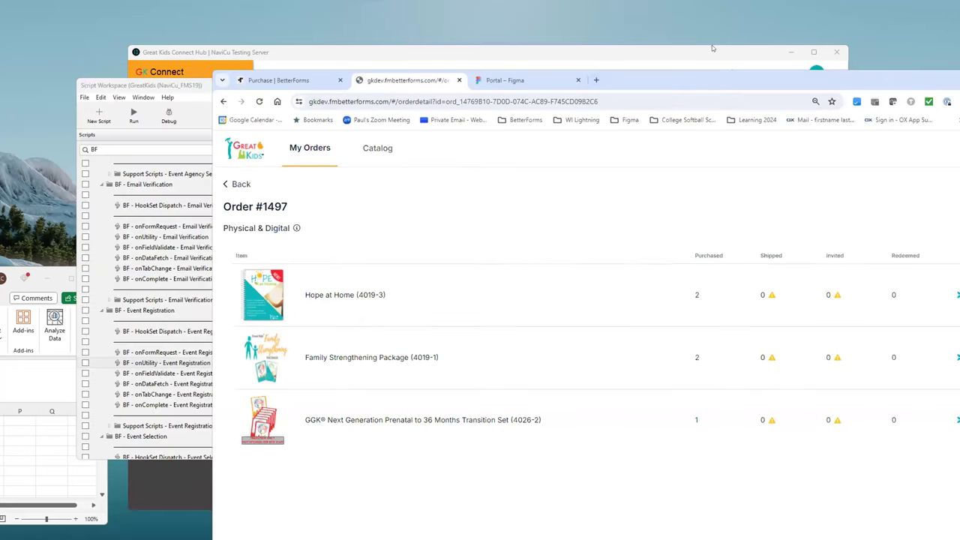
left_click(786, 54)
left_click(790, 53)
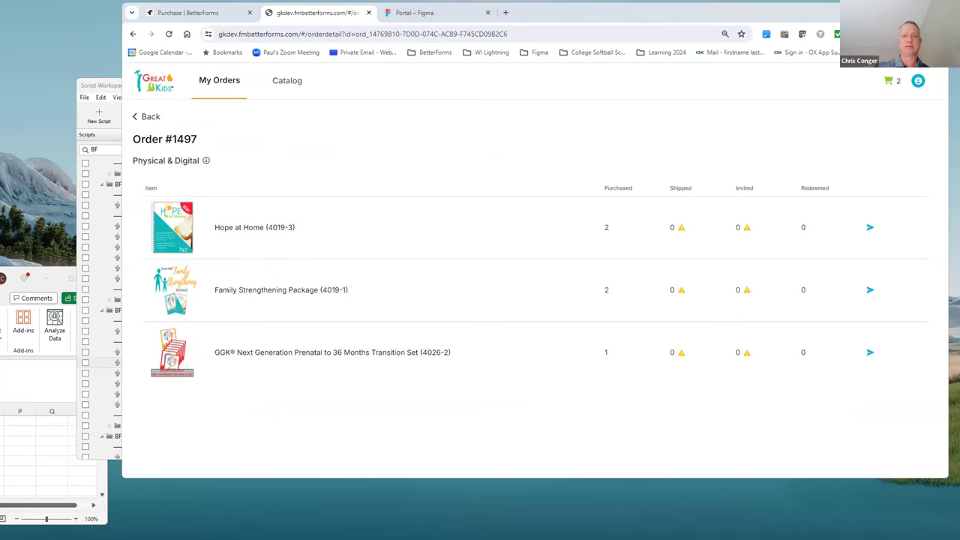
key("alt+Tab")
left_click(401, 59)
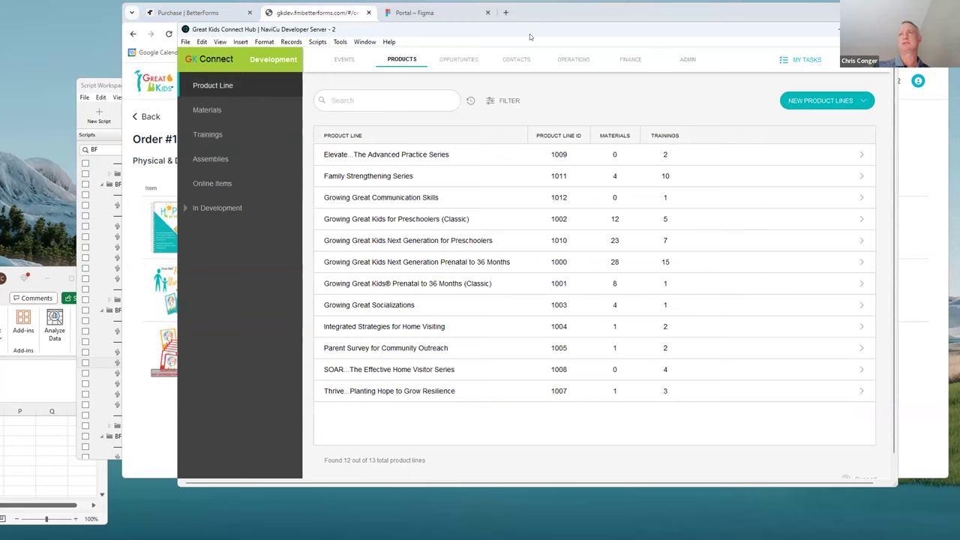
- Search the hub's Online Items for 'Hope at Home'
left_click_drag(530, 34, 597, 76)
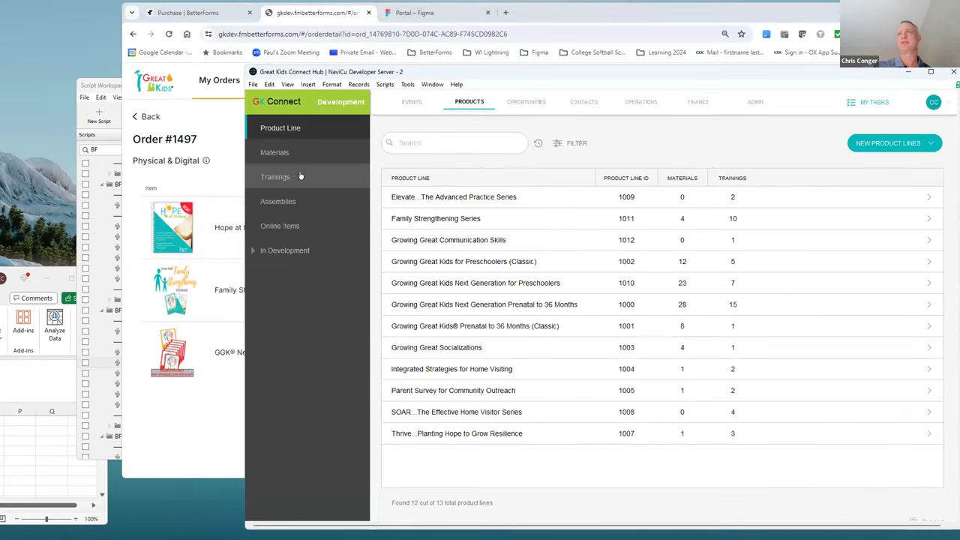
left_click(285, 225)
left_click(428, 144)
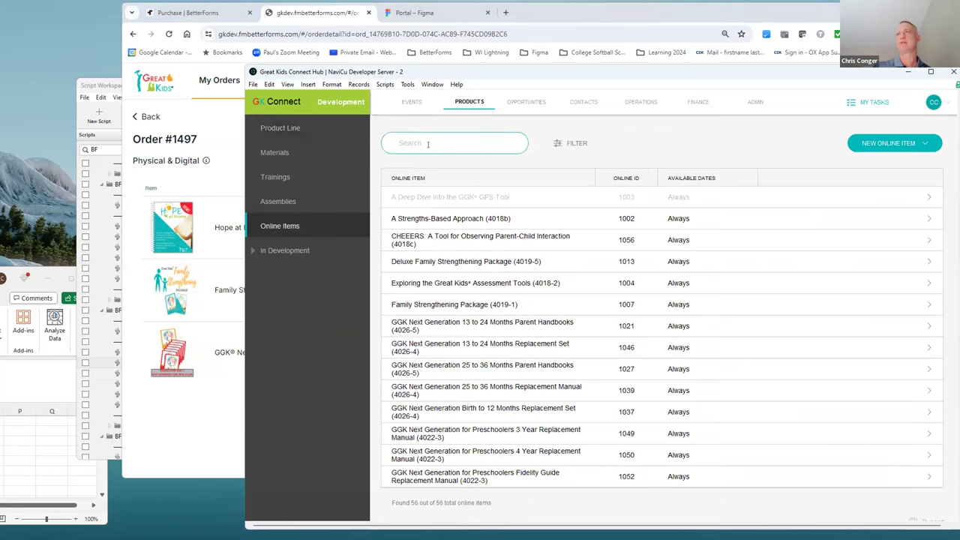
type("Hope at Home")
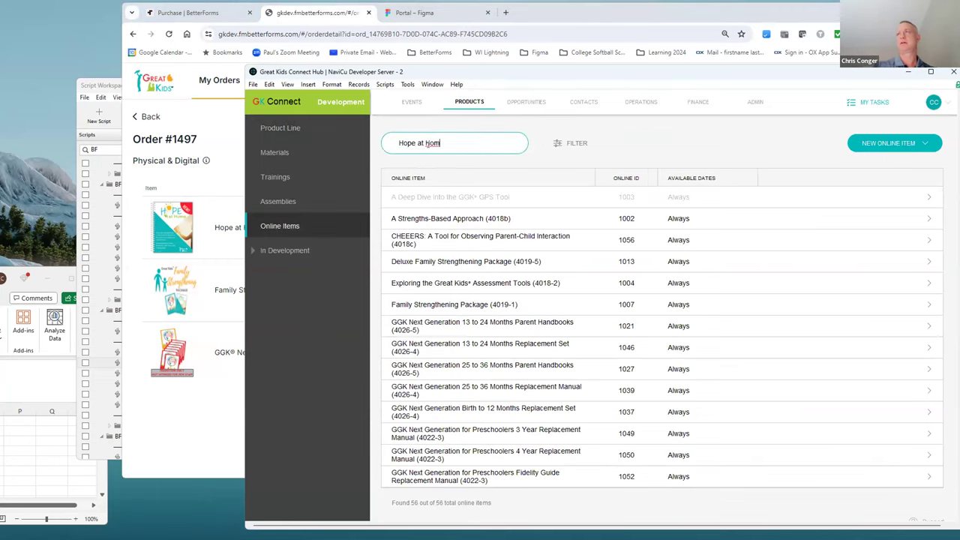
- Retitle the Hope at Home (4019-3) item 'Demo Hope at Home' and save it
left_click(421, 199)
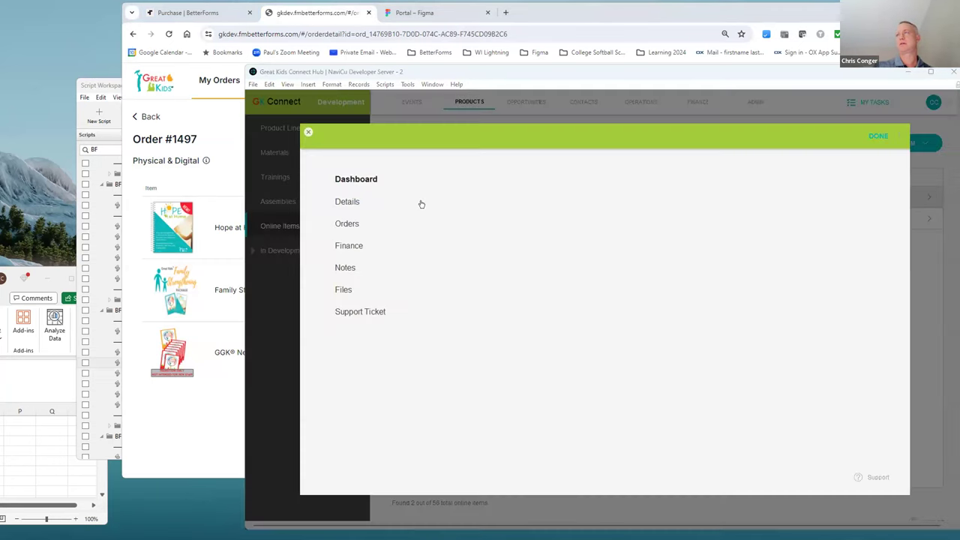
left_click(347, 202)
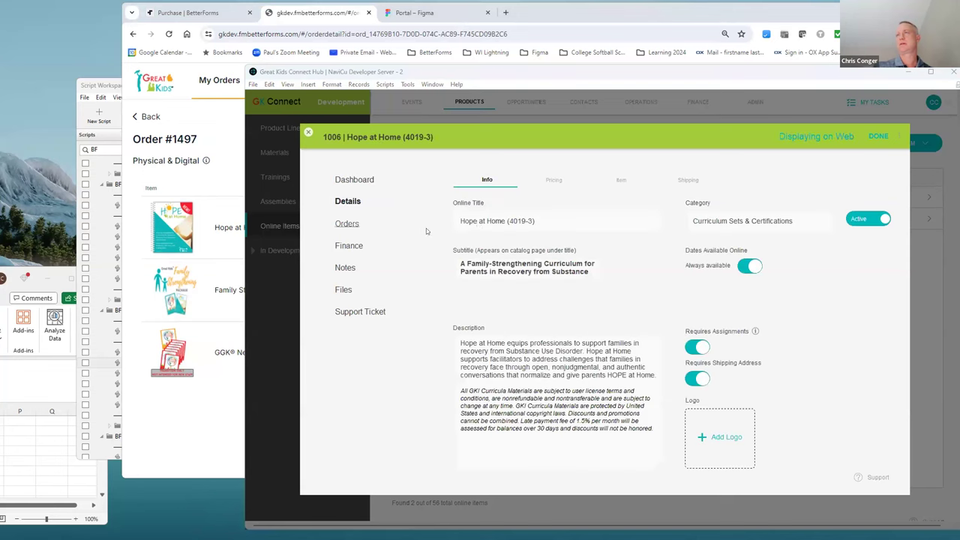
left_click(463, 222)
type("Demo")
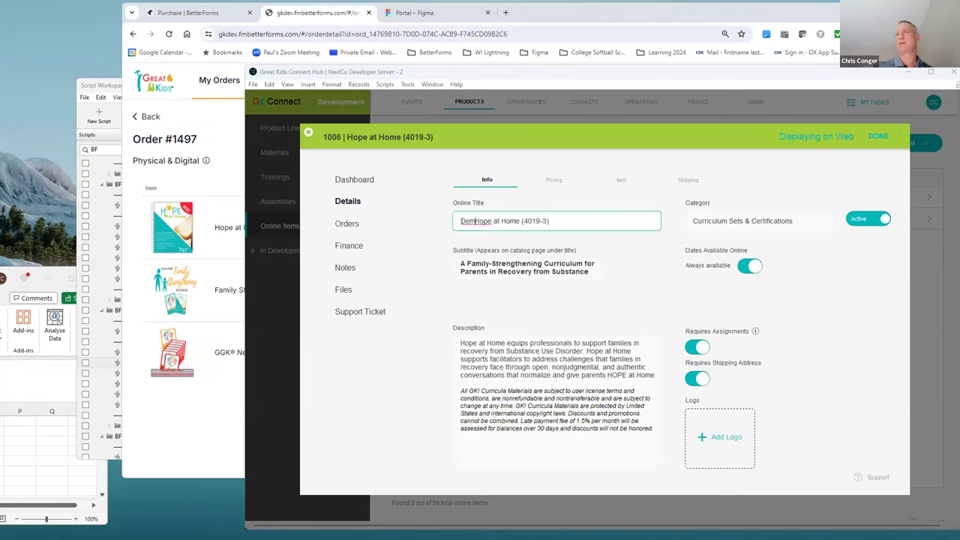
left_click(309, 132)
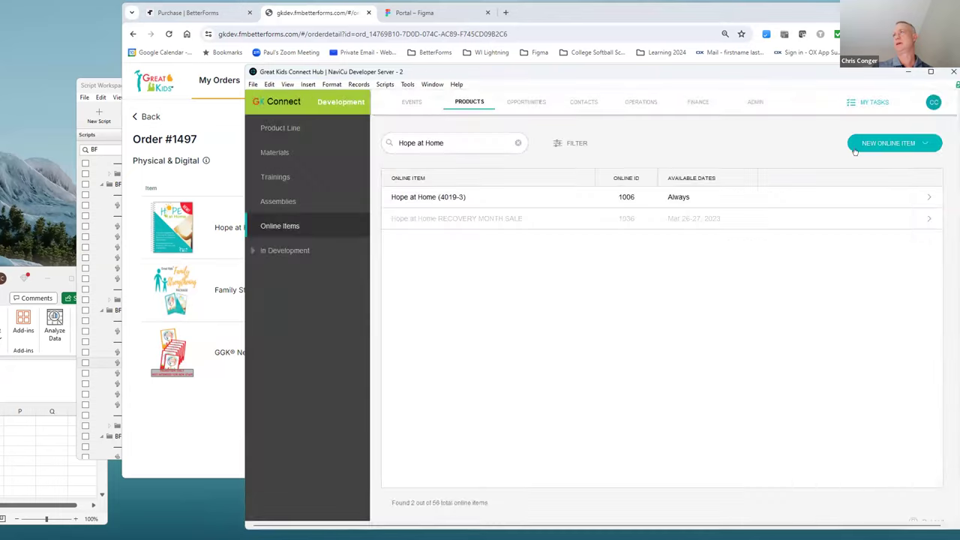
left_click(219, 159)
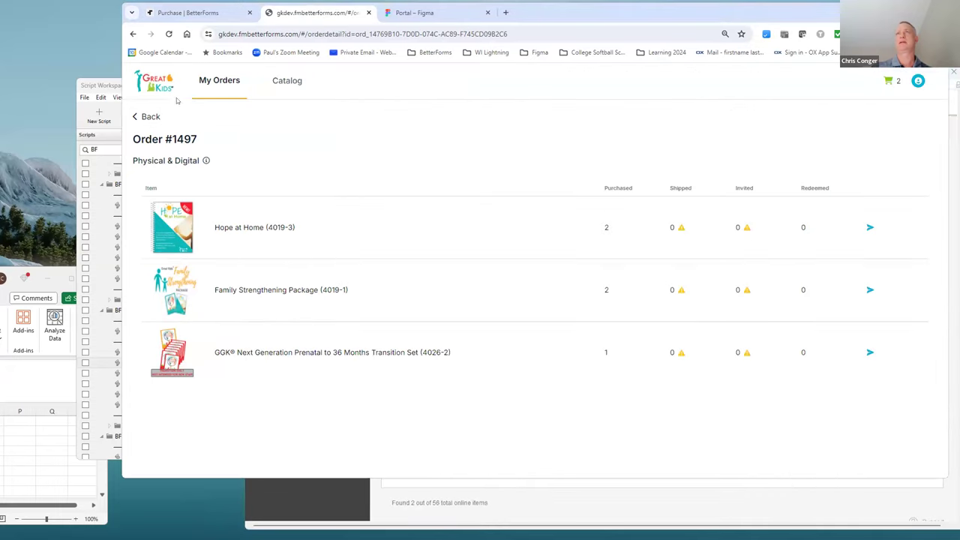
- Reload the Order #1497 page, minimize the browser, and start the order statistics slideshow
left_click(169, 33)
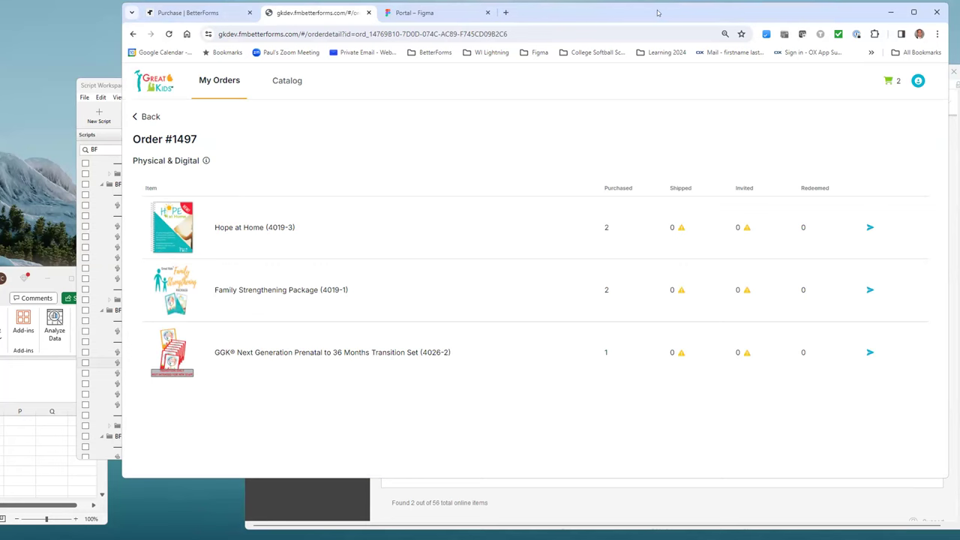
left_click(890, 12)
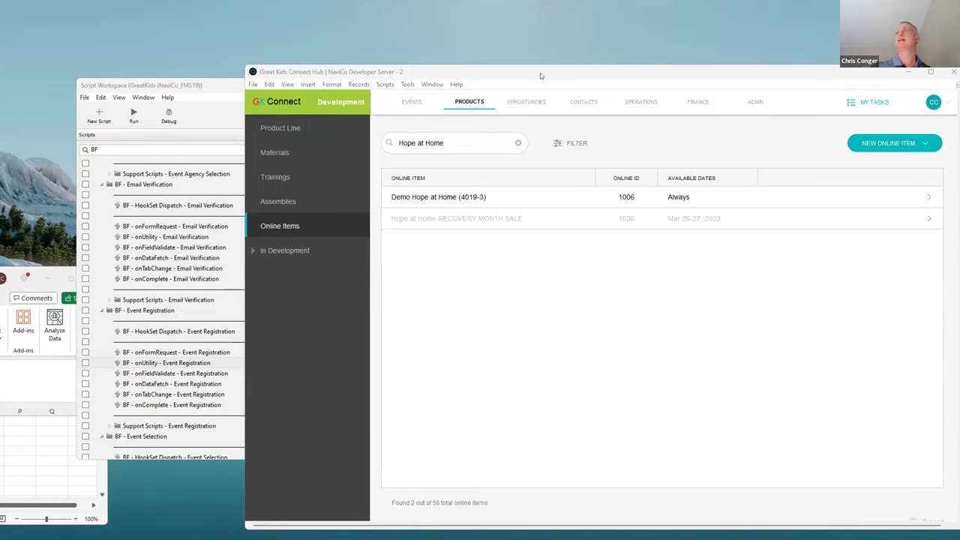
left_click_drag(536, 68, 482, 37)
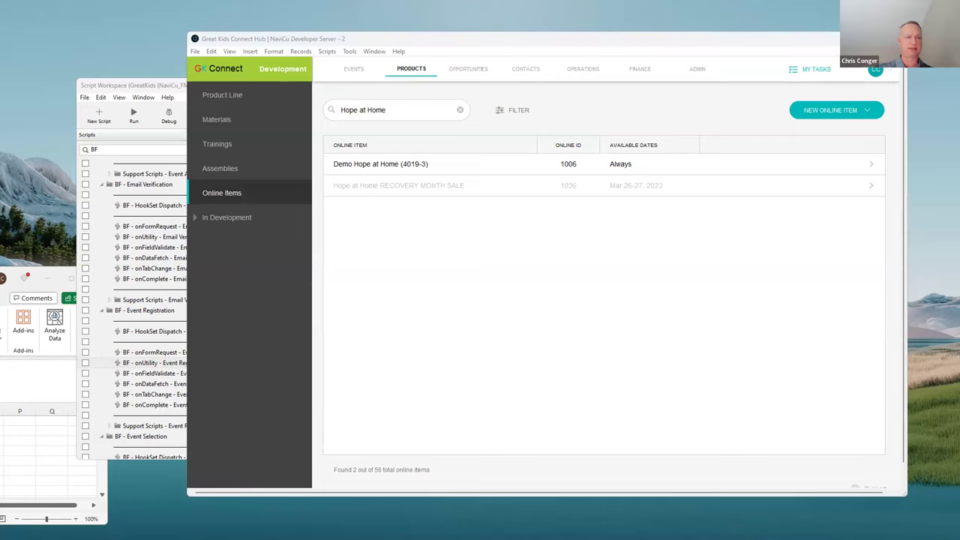
key("alt+Tab")
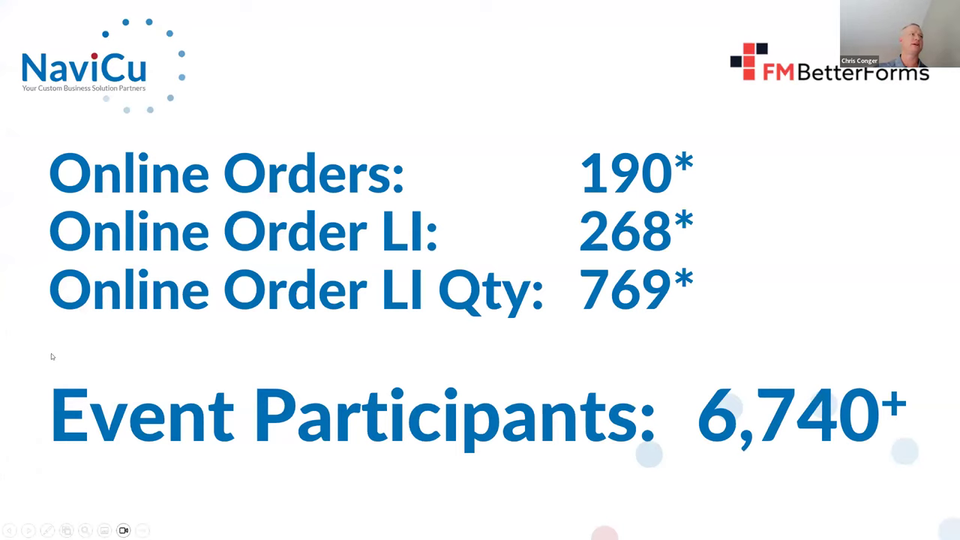
- Advance the slideshow to the Questions & Answers slide and leave it
left_click(202, 371)
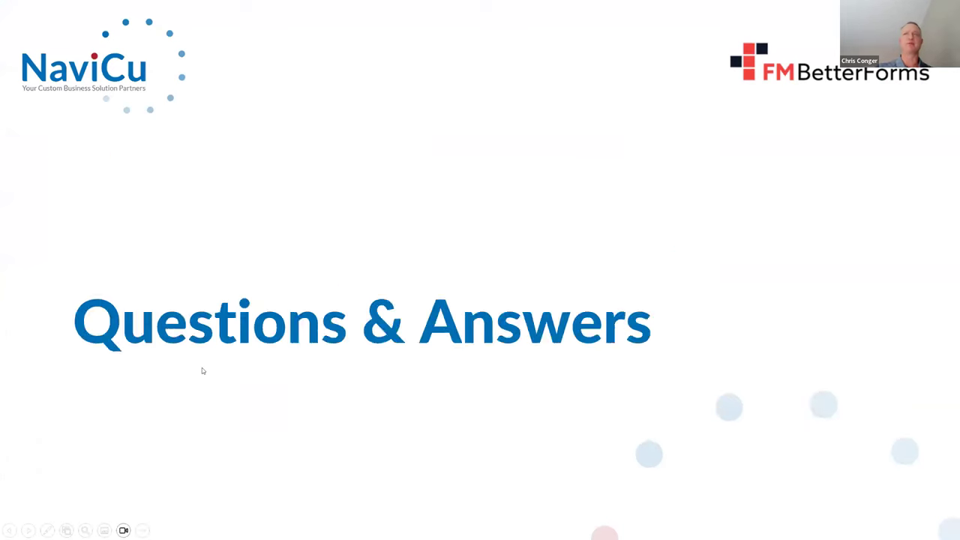
key("alt+Tab")
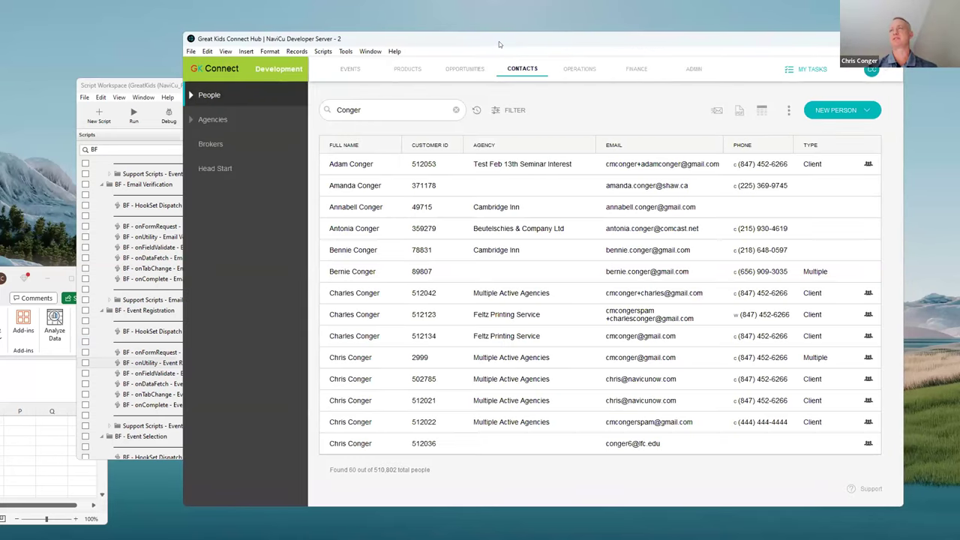
- Shift the hub window left and show the Operations Online Orders list
left_click_drag(499, 42, 384, 35)
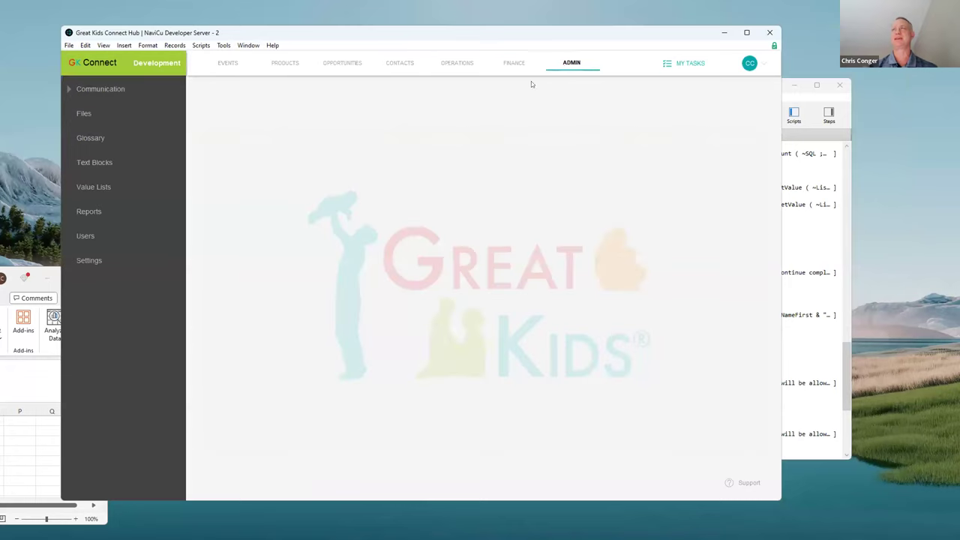
left_click(447, 62)
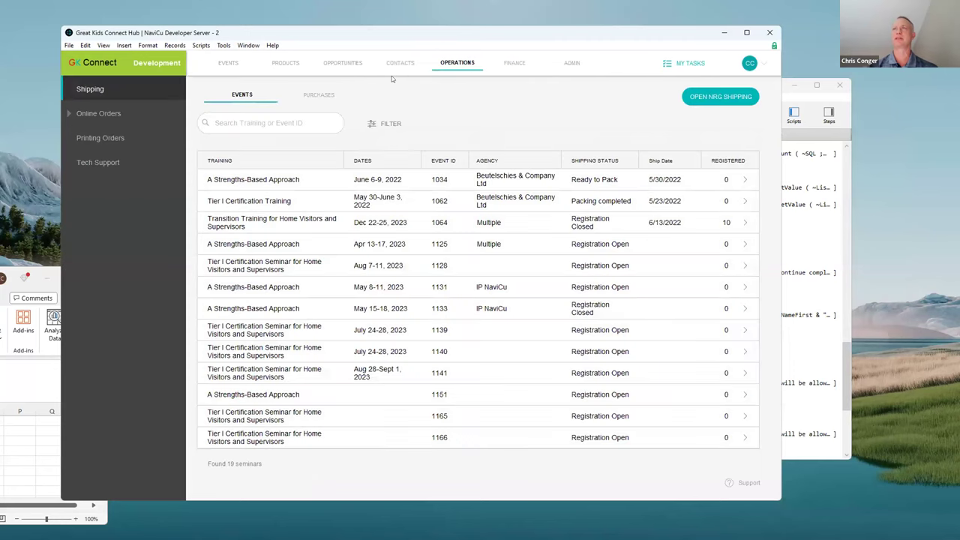
left_click(154, 110)
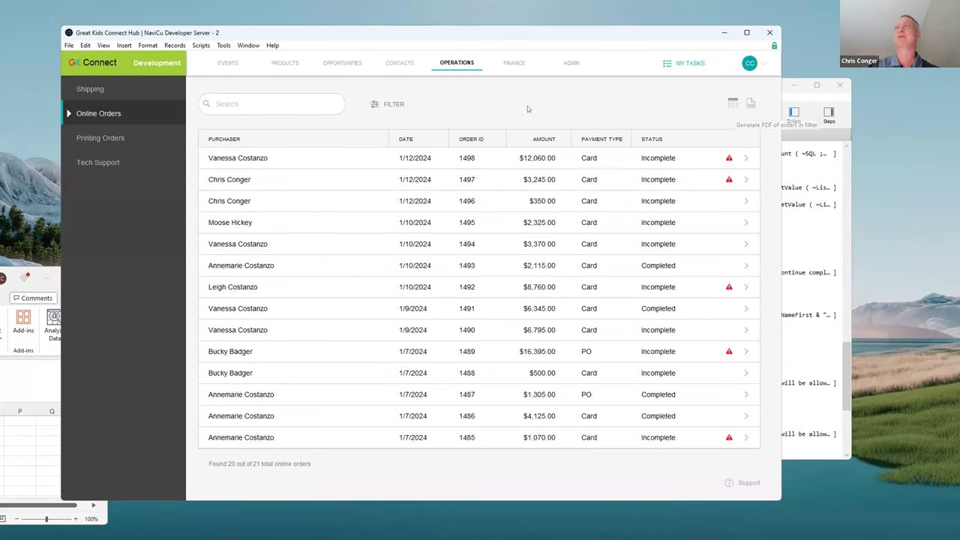
- Search Contacts people for the surname 'COnger', then return to the Operations shipping list
left_click(399, 63)
left_click(333, 104)
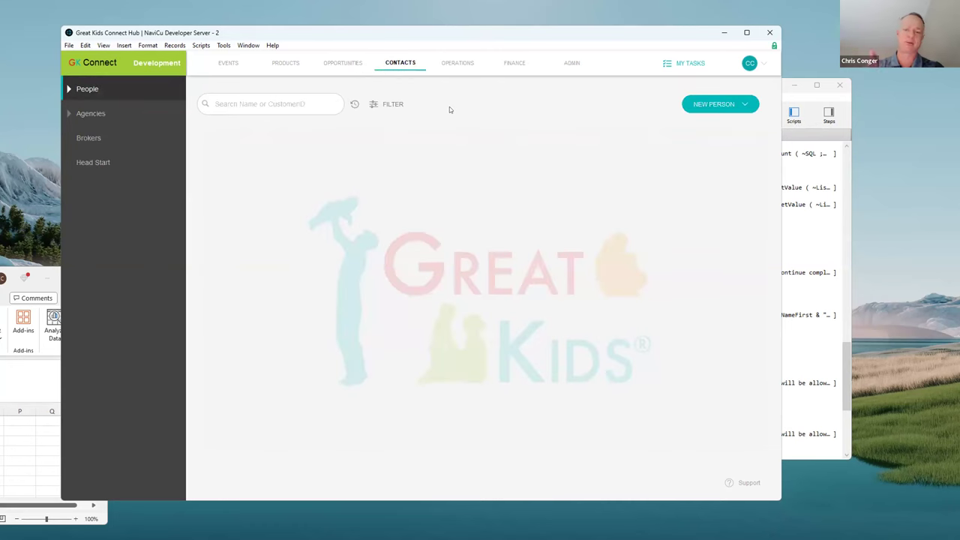
left_click(276, 103)
type("COnger")
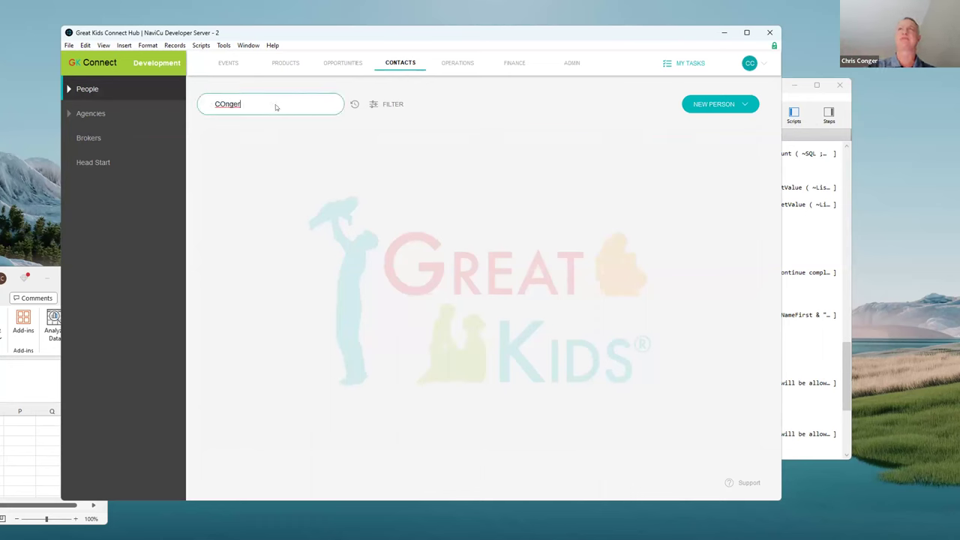
left_click(465, 105)
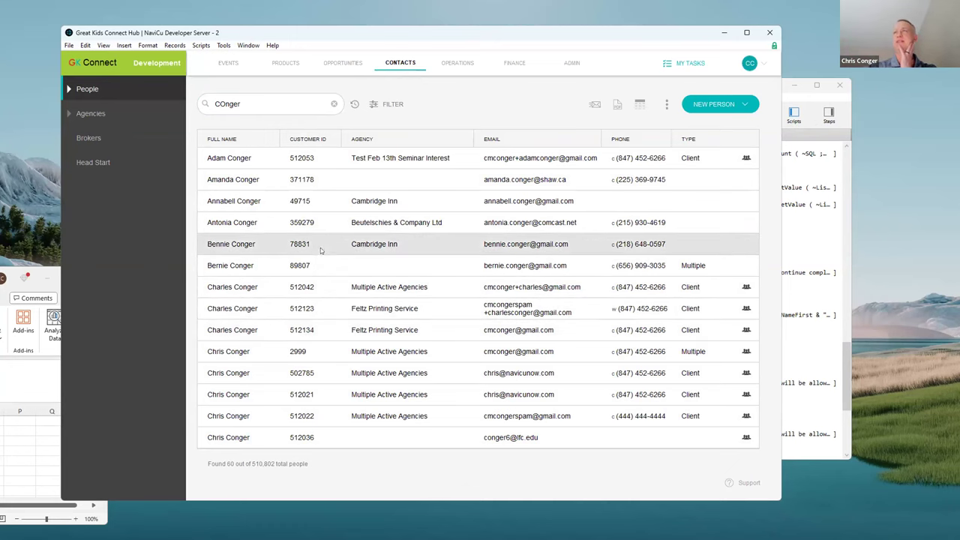
left_click(455, 65)
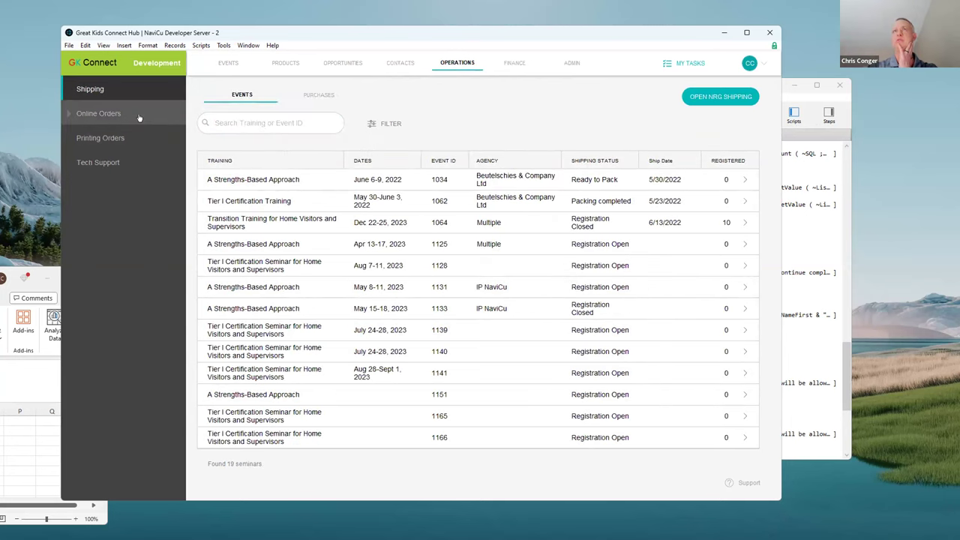
- Run the FMDiSC Order Report on Online Orders and view the exported Excel sheet
left_click(139, 117)
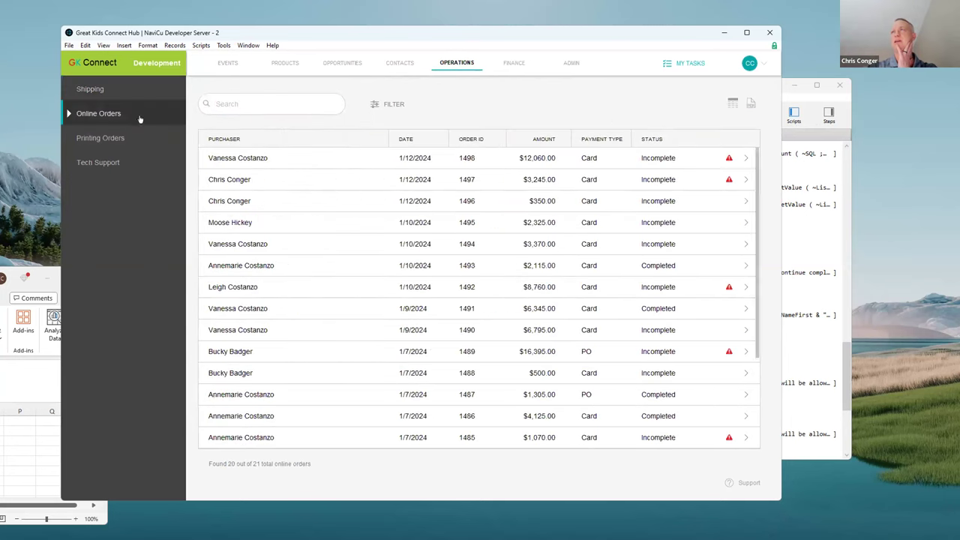
left_click(731, 101)
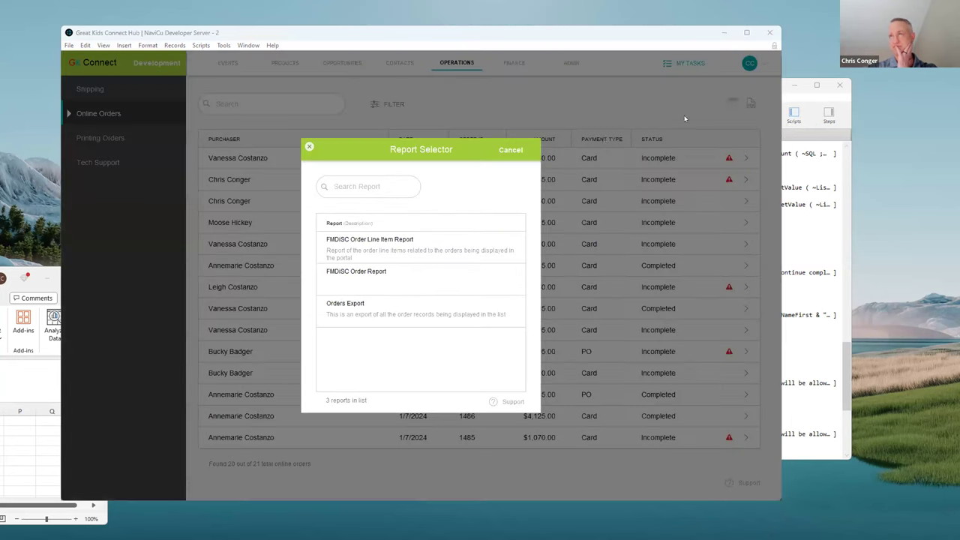
left_click(383, 278)
left_click(489, 188)
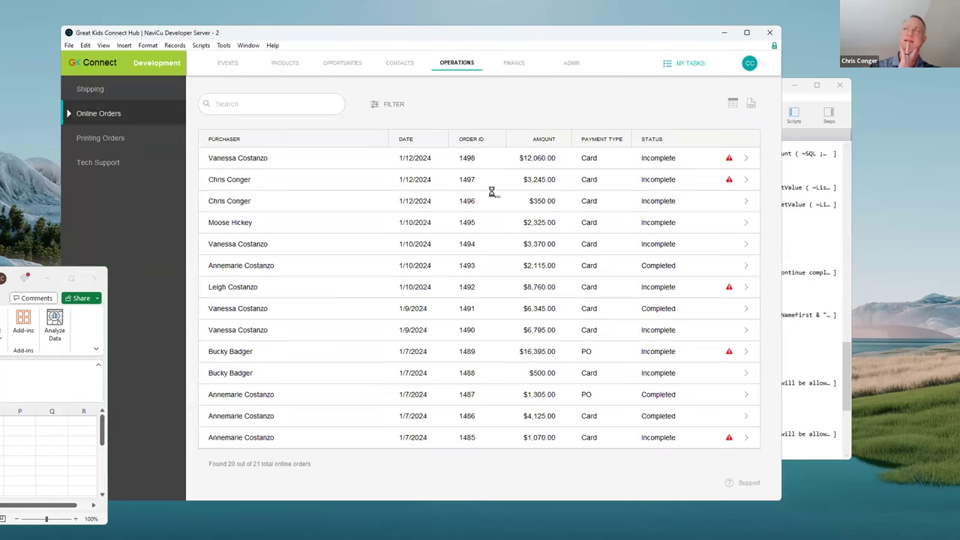
left_click(59, 435)
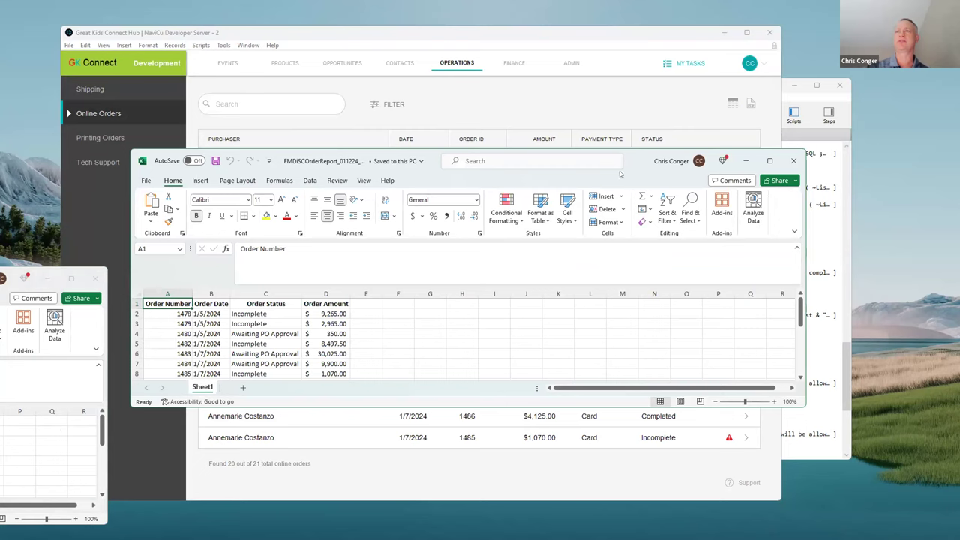
left_click(573, 66)
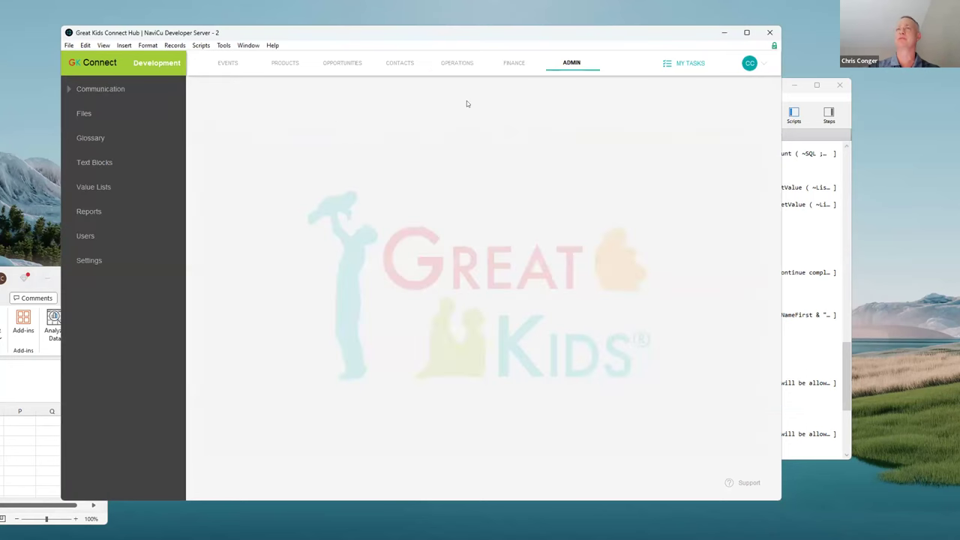
- Create report 'Demo Participant' with Event-to-Participant context and User group access, then advance to Field Setup
left_click(118, 214)
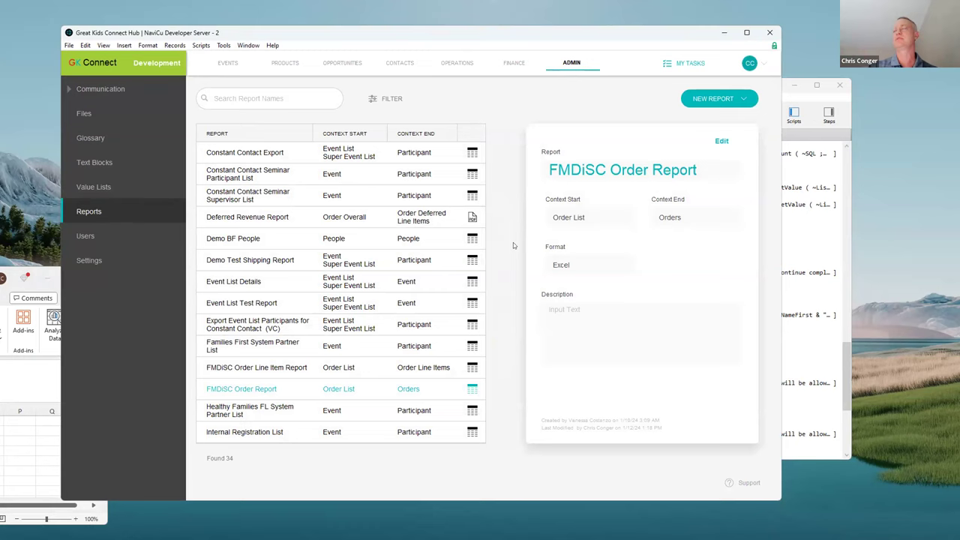
left_click(712, 98)
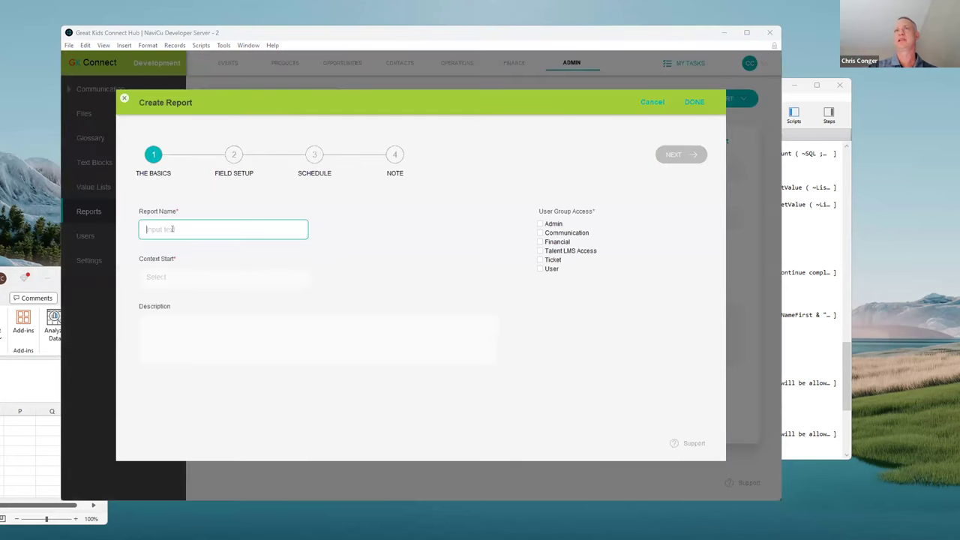
type("Demo Participant")
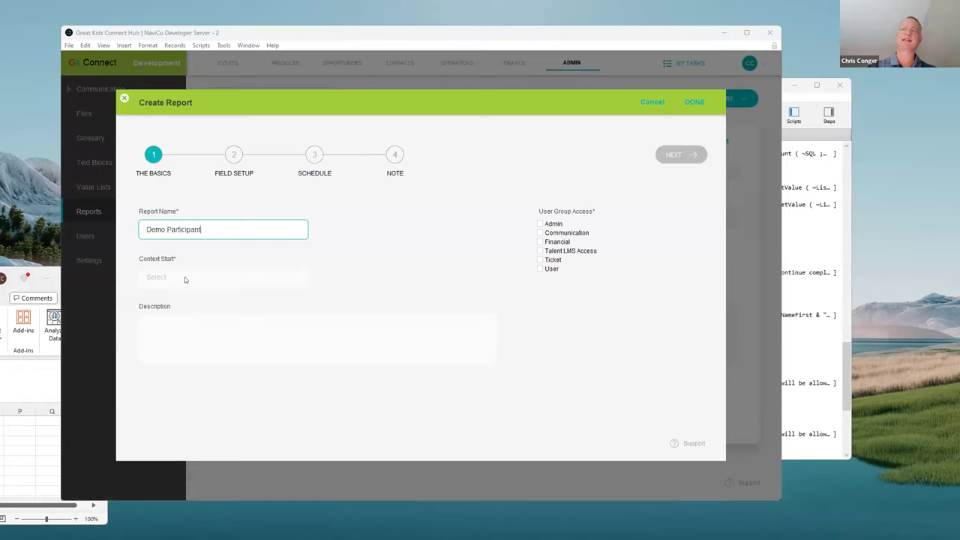
left_click(185, 278)
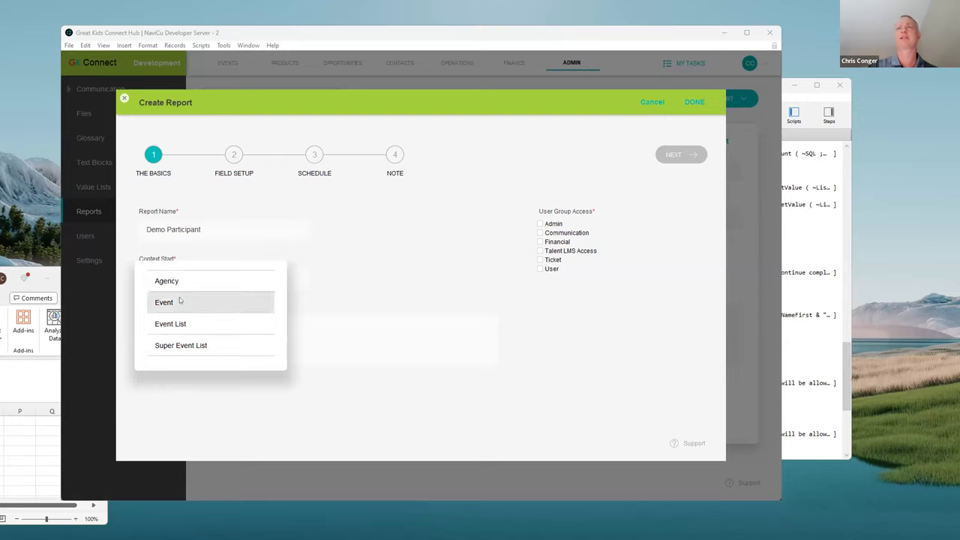
left_click(180, 302)
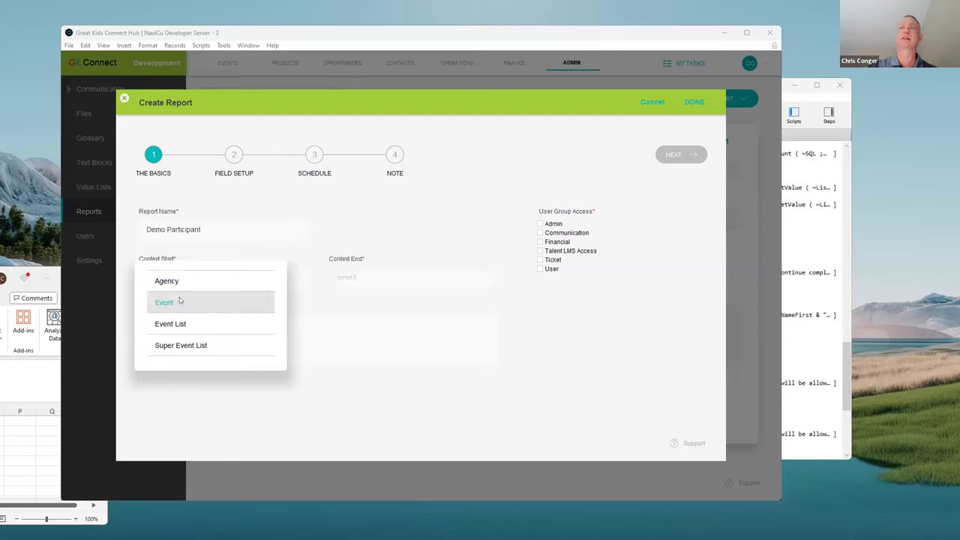
left_click(354, 279)
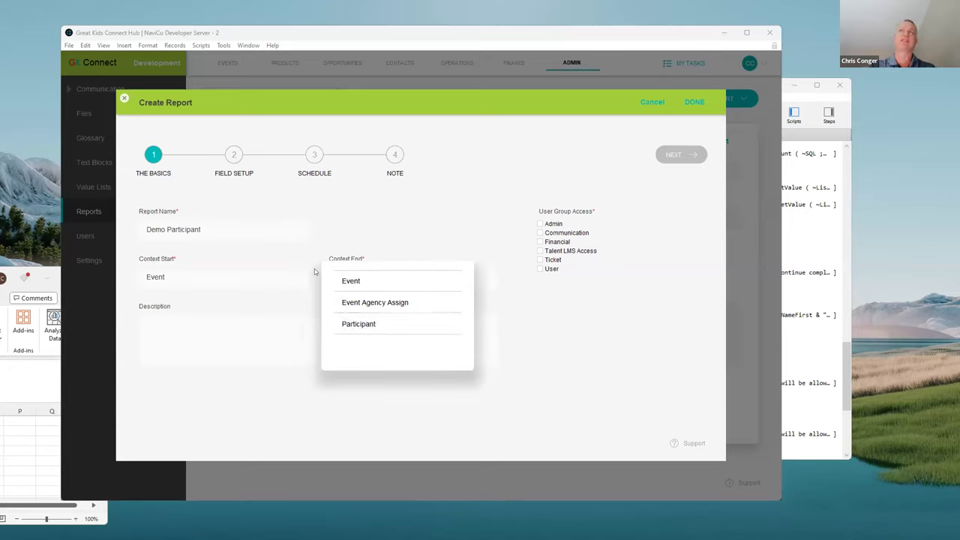
left_click(357, 323)
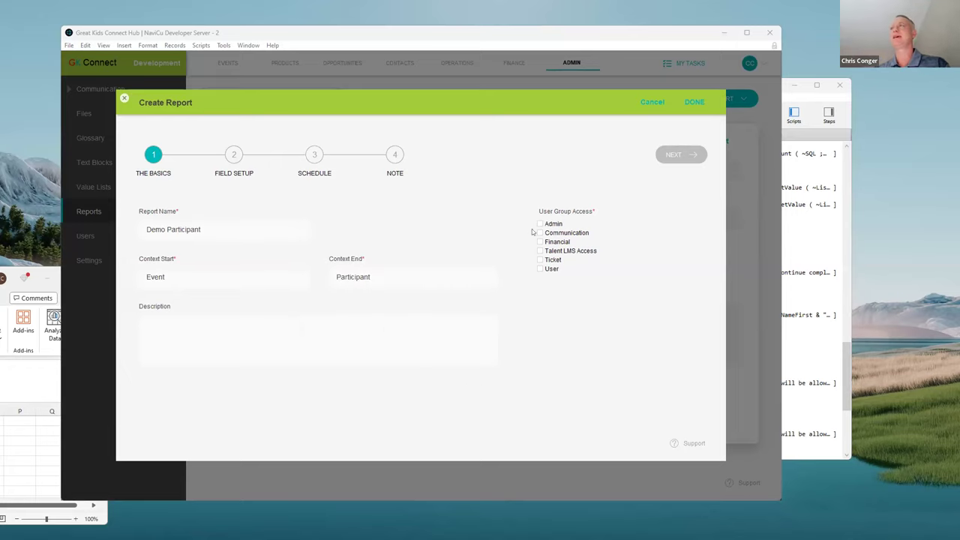
left_click(540, 269)
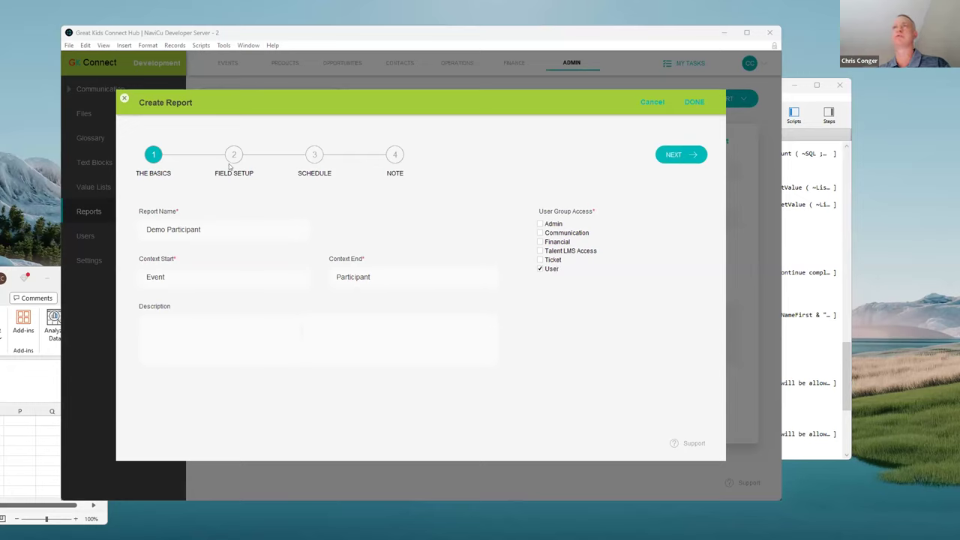
left_click(232, 155)
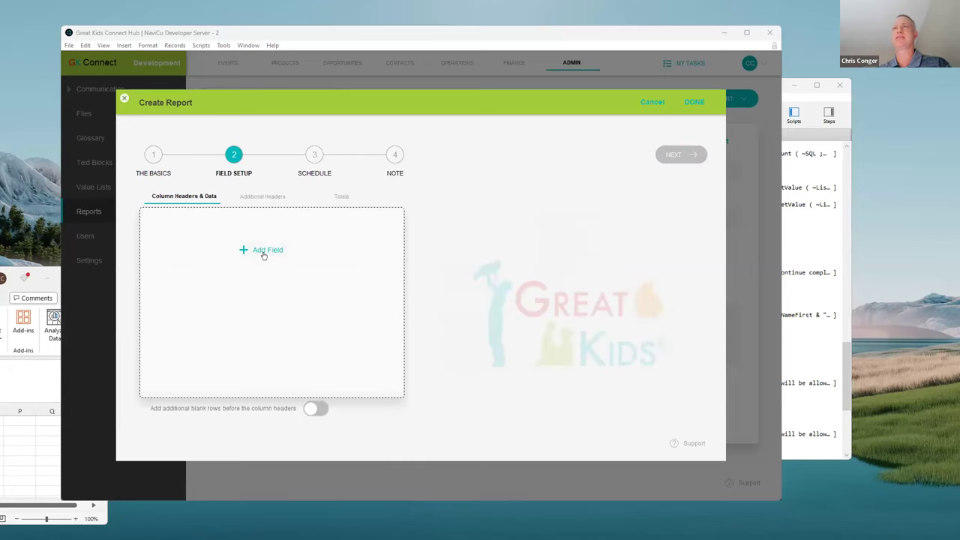
- Add a First Name Participant column with Fixed Width 30
left_click(263, 252)
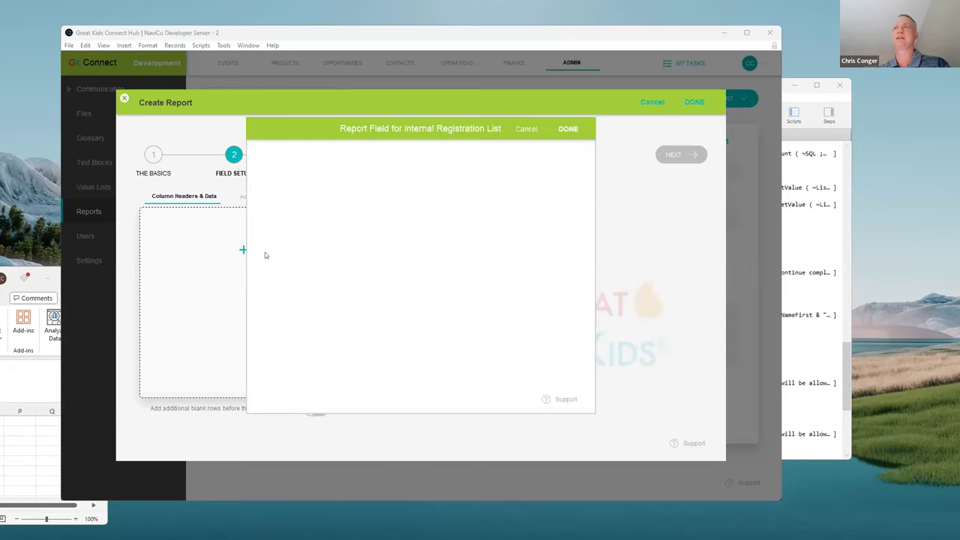
left_click(320, 194)
left_click(319, 187)
type("Parti")
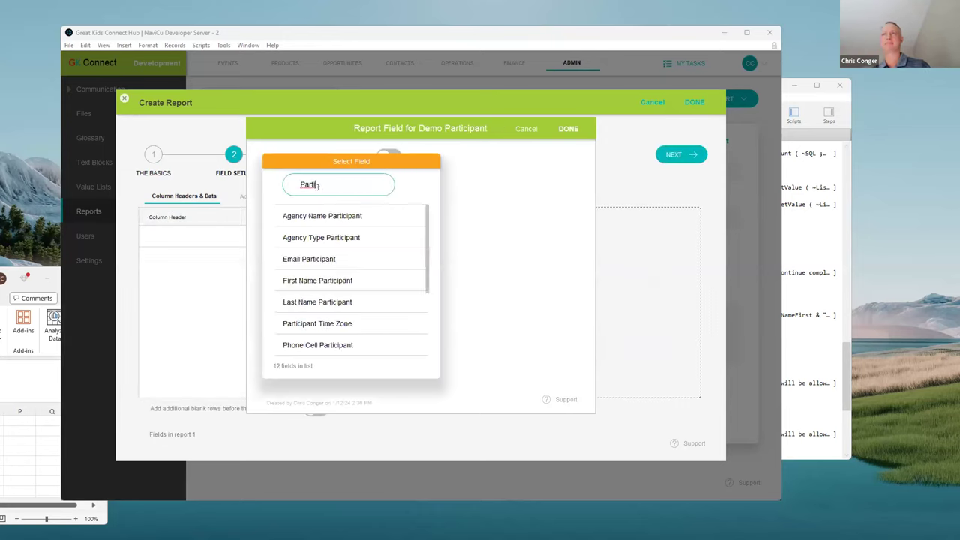
type("cp")
key("BackSpace")
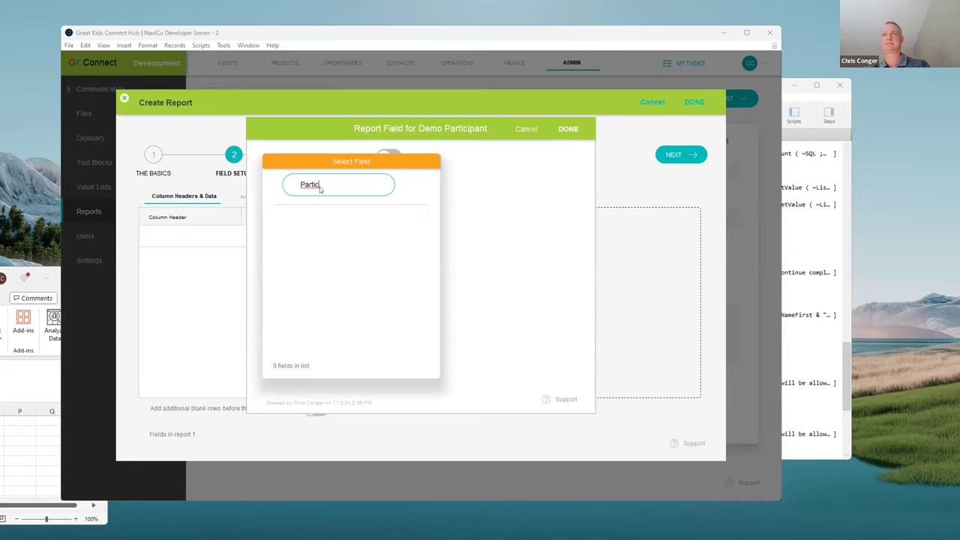
left_click(318, 280)
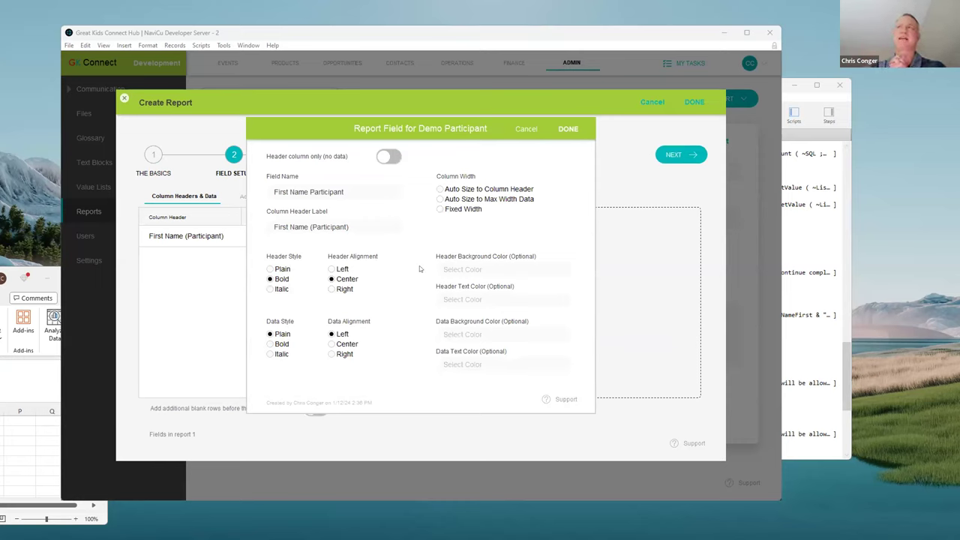
left_click(440, 209)
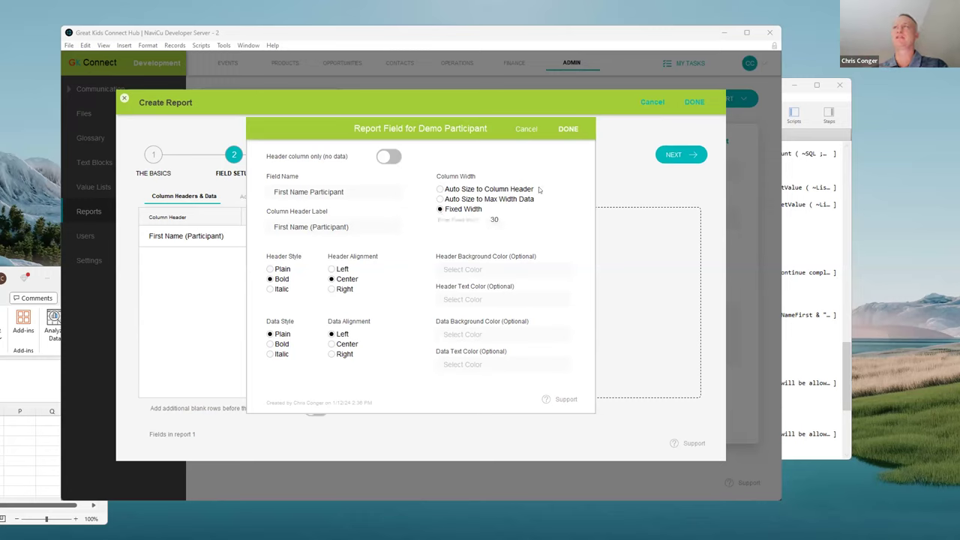
left_click(566, 133)
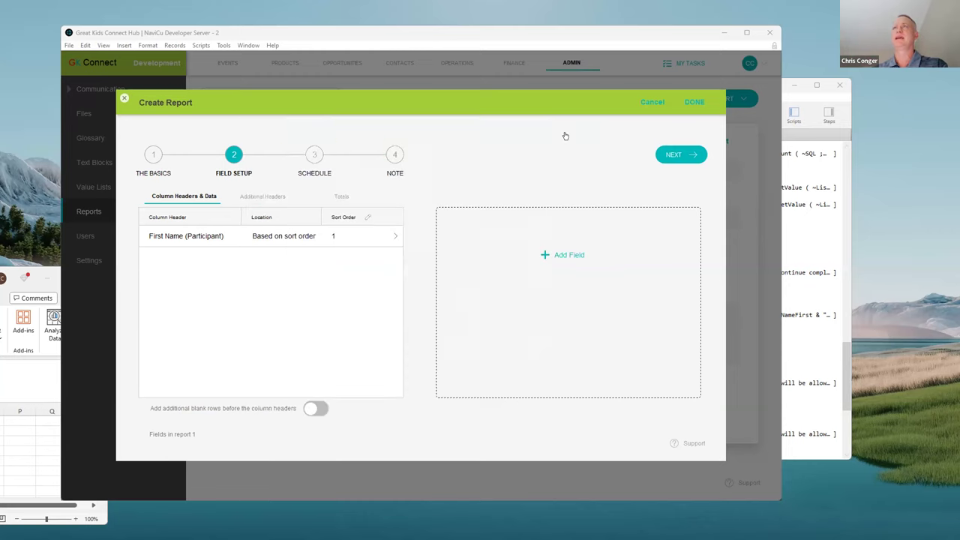
left_click(402, 239)
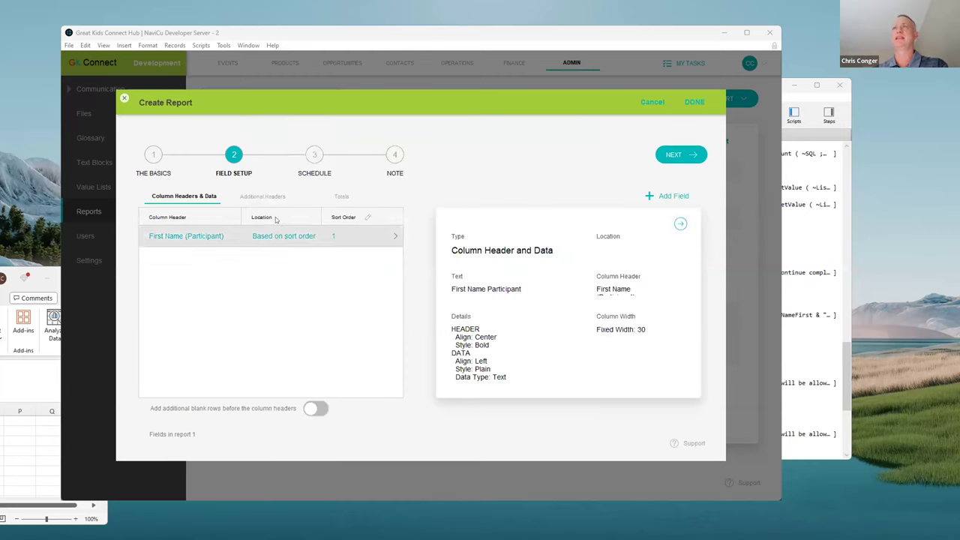
- Add a Last Name Participant column auto-sized to max data width, and save the report
left_click(661, 196)
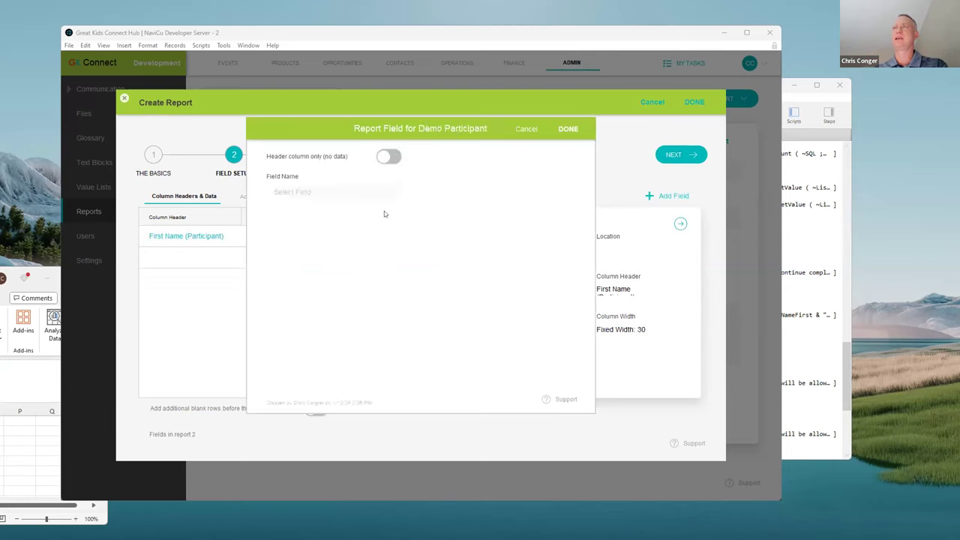
left_click(336, 192)
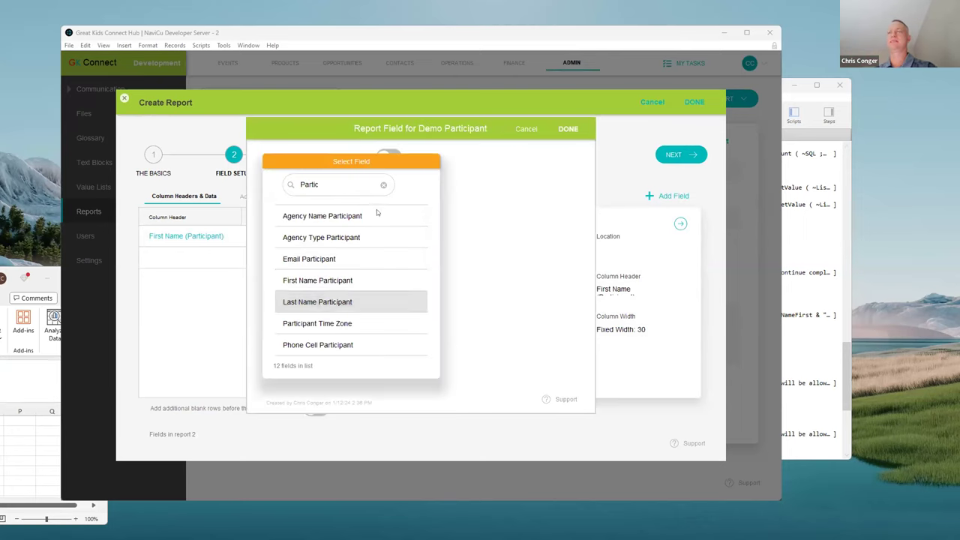
key("Return")
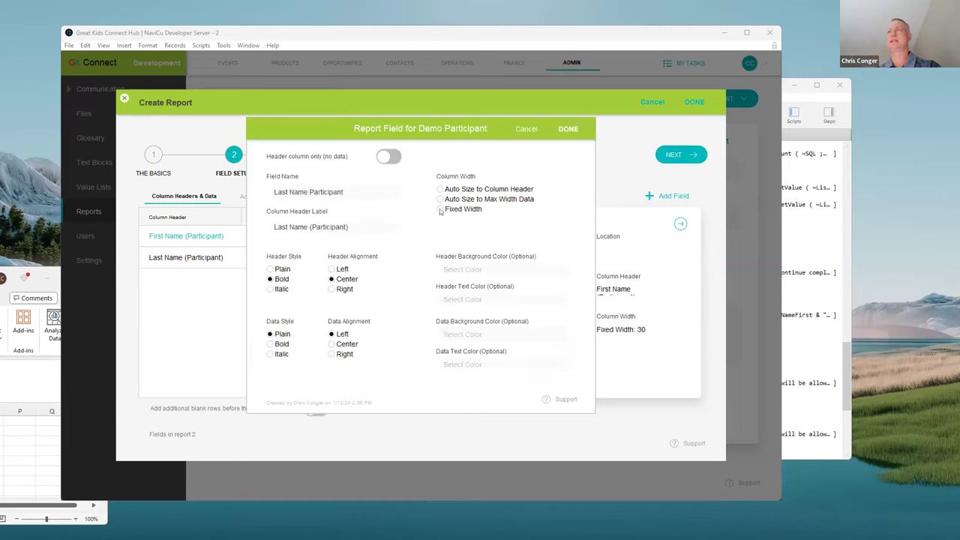
left_click(440, 199)
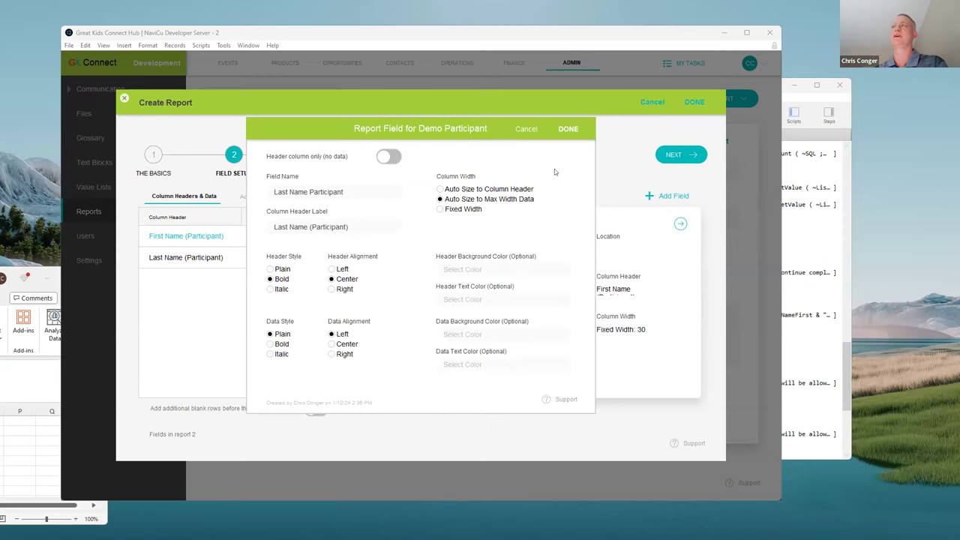
left_click(564, 131)
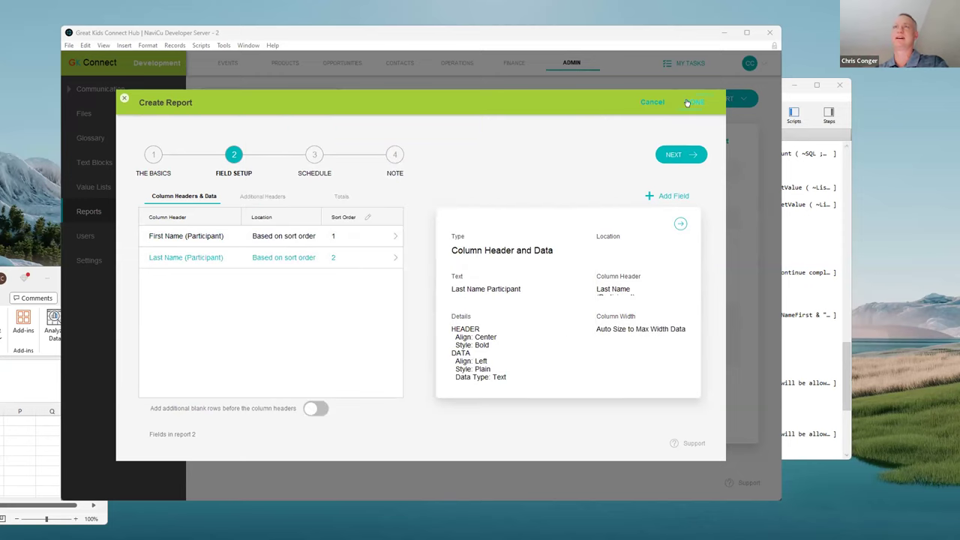
left_click(689, 102)
left_click(229, 64)
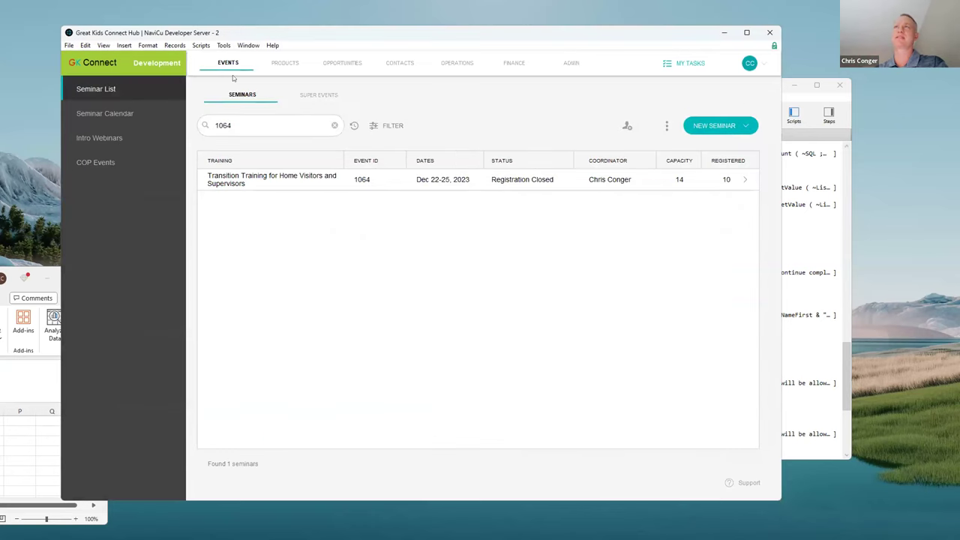
- Run the Demo Participant report on seminar 1064's participant roster, then close the roster
left_click(258, 183)
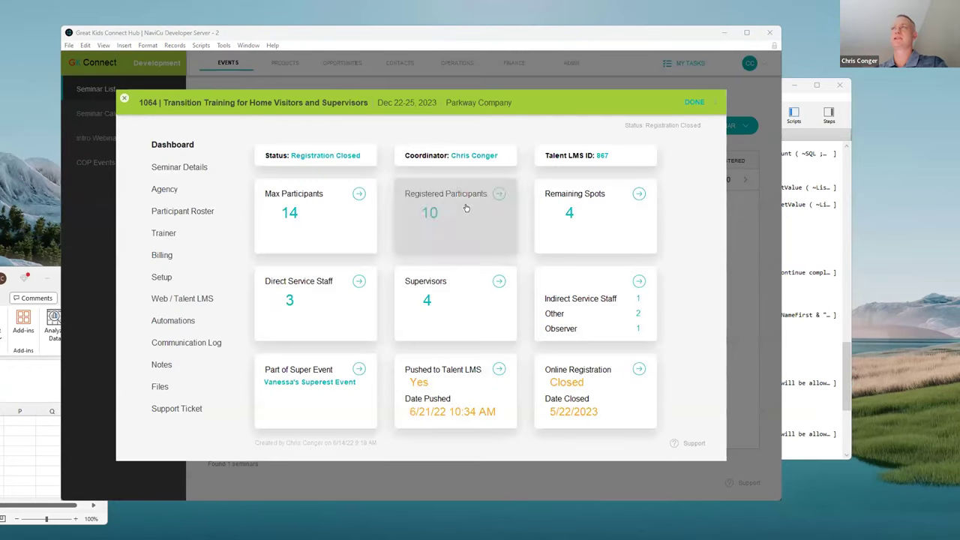
left_click(473, 243)
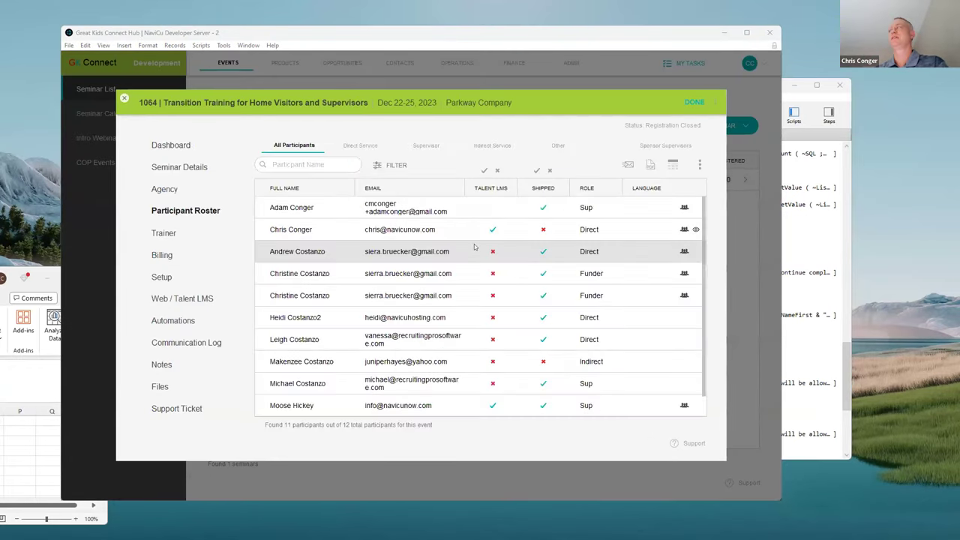
left_click(674, 166)
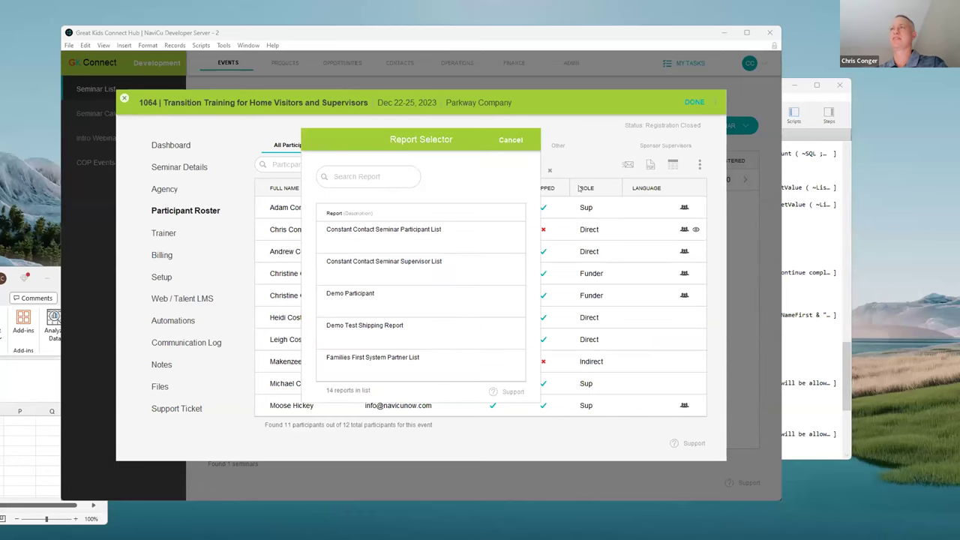
scroll(380, 279, "down", 2)
scroll(380, 279, "down", 3)
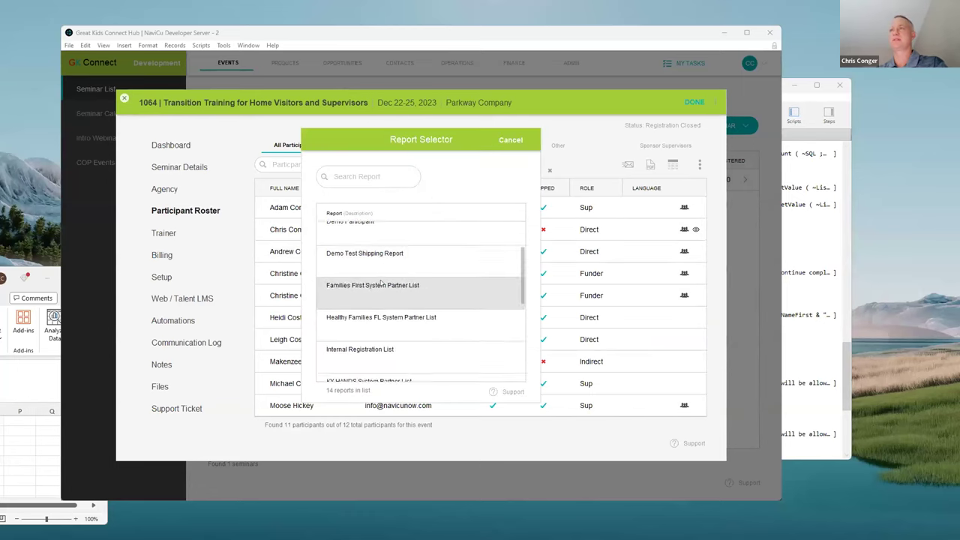
scroll(380, 281, "up", 2)
left_click(373, 179)
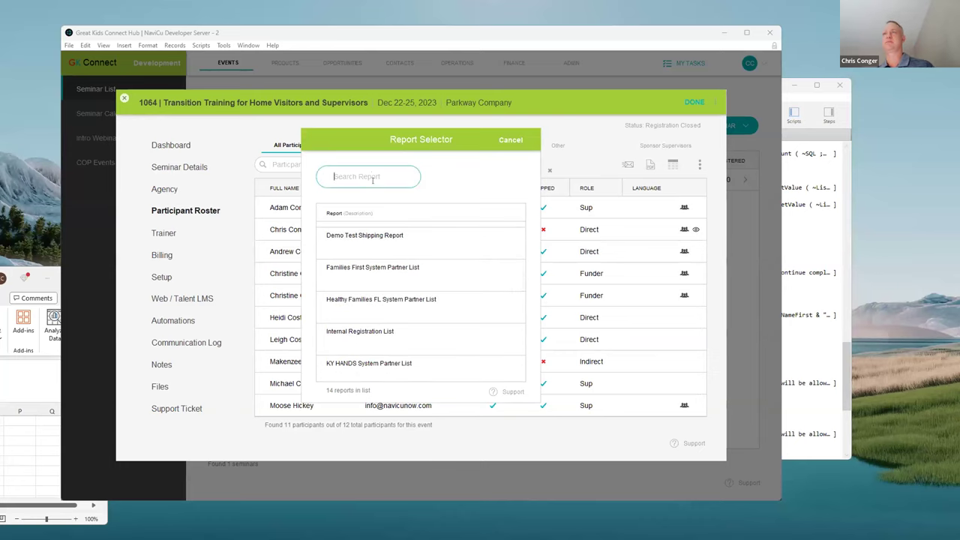
scroll(407, 278, "up", 3)
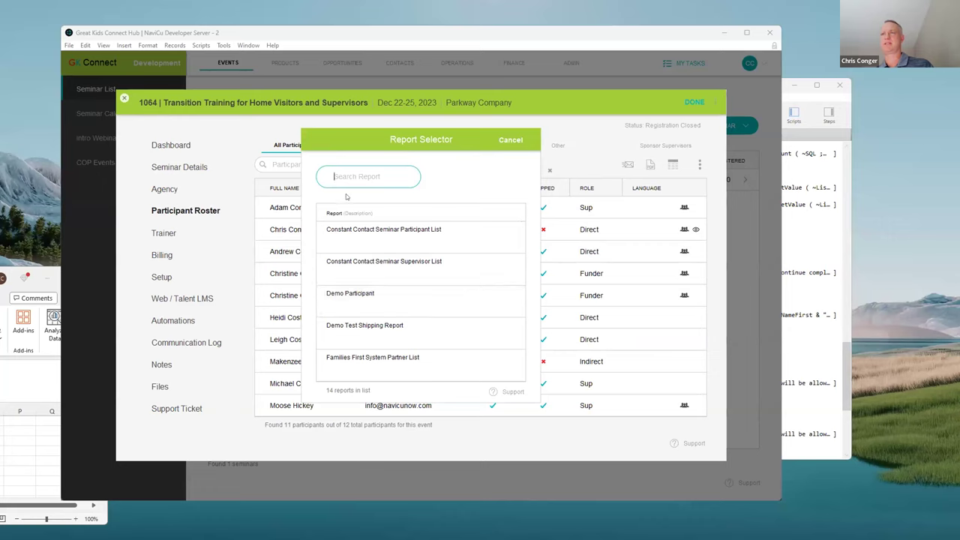
left_click(355, 297)
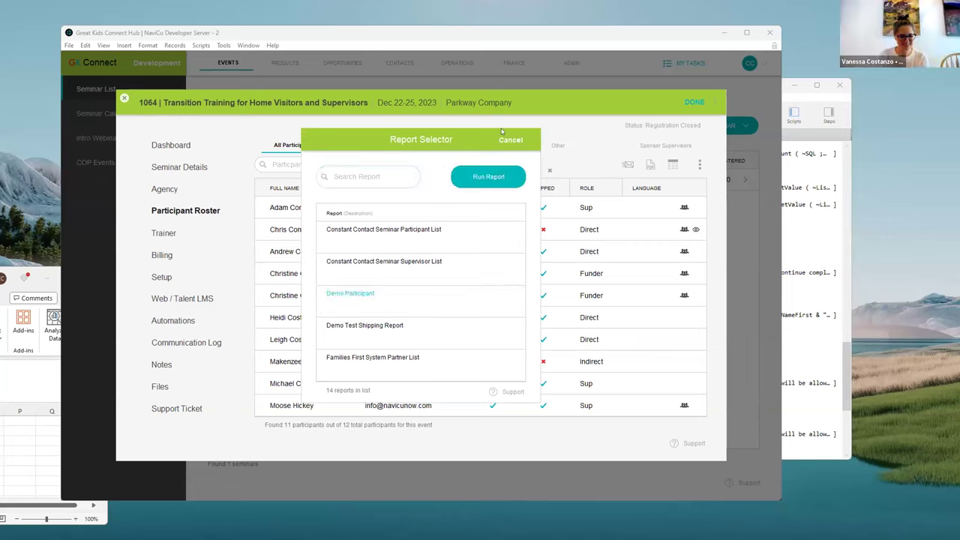
left_click(497, 176)
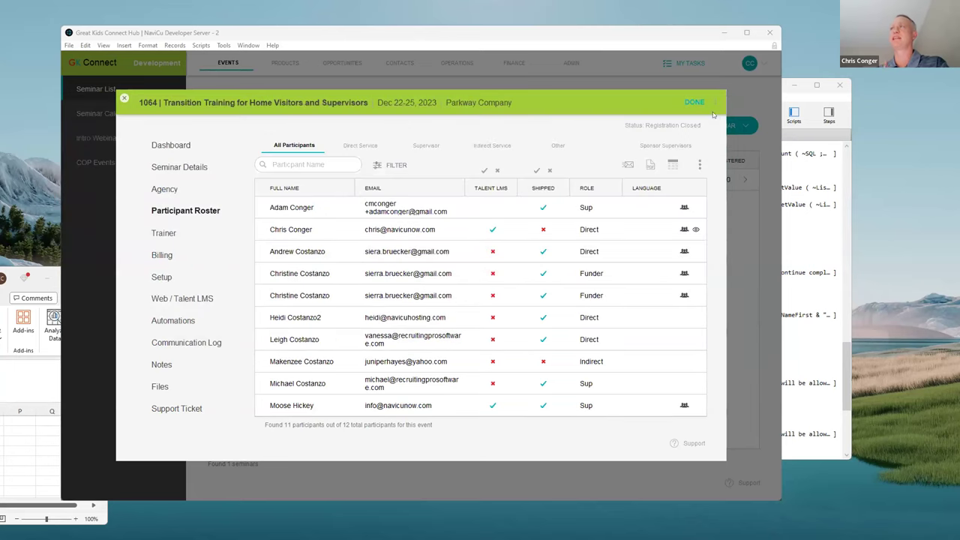
left_click(690, 103)
left_click(571, 66)
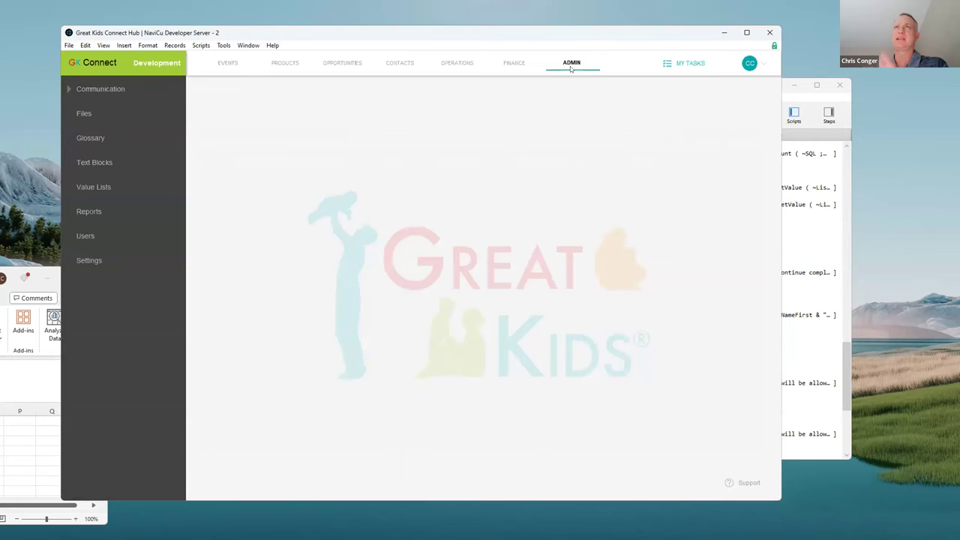
- Open the FMDiSC Order Report's setup at its Additional Headers section
left_click(126, 217)
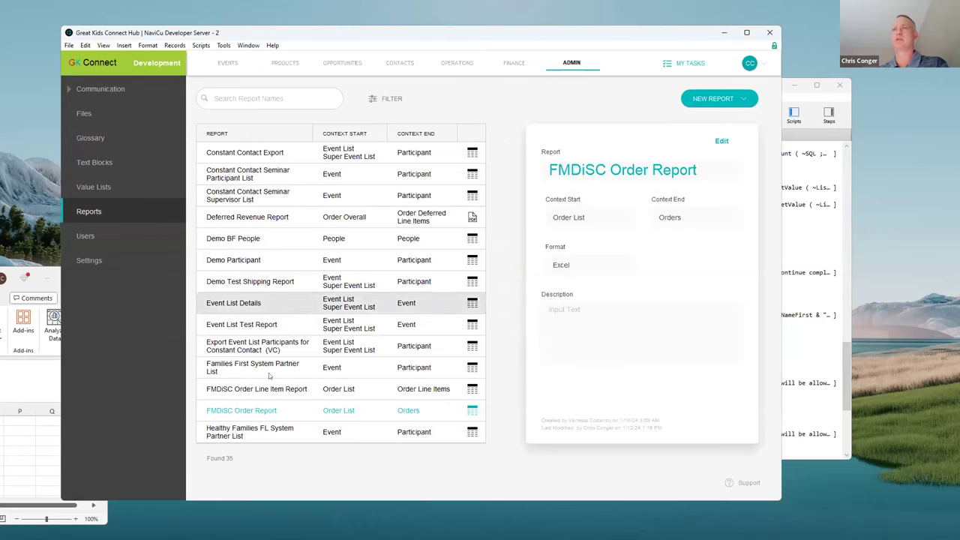
left_click(720, 141)
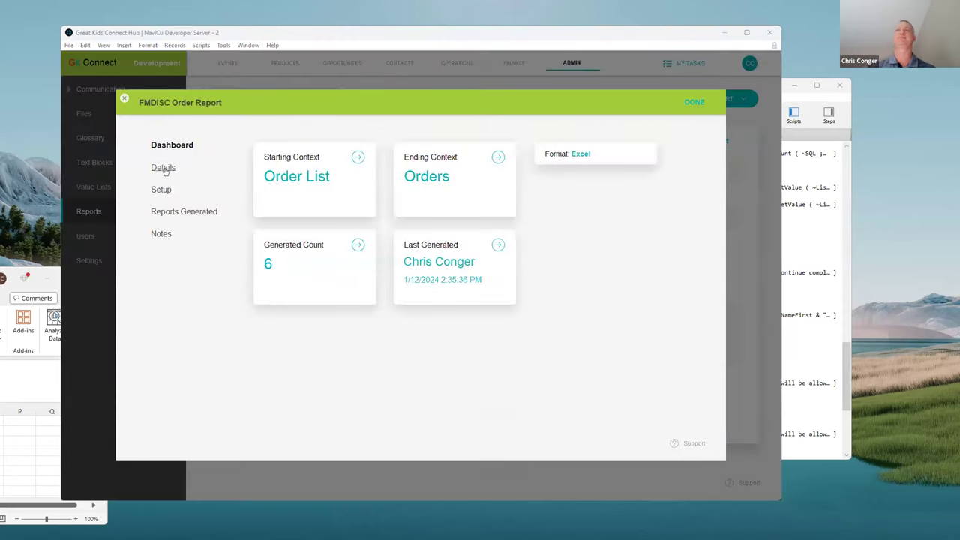
left_click(164, 190)
left_click(367, 150)
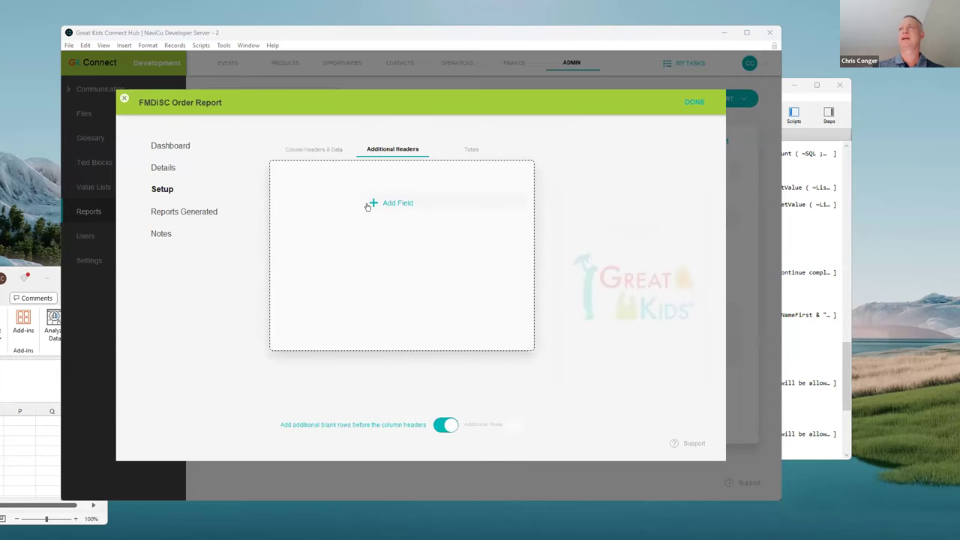
- Add a bold, centred 'Hello World' additional header in A1
left_click(370, 203)
left_click(330, 211)
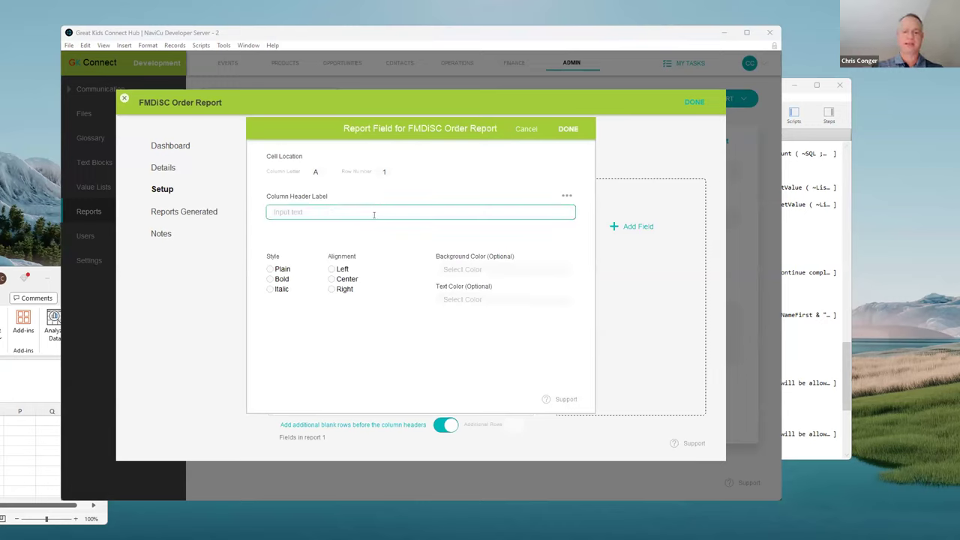
type("Hellow  World")
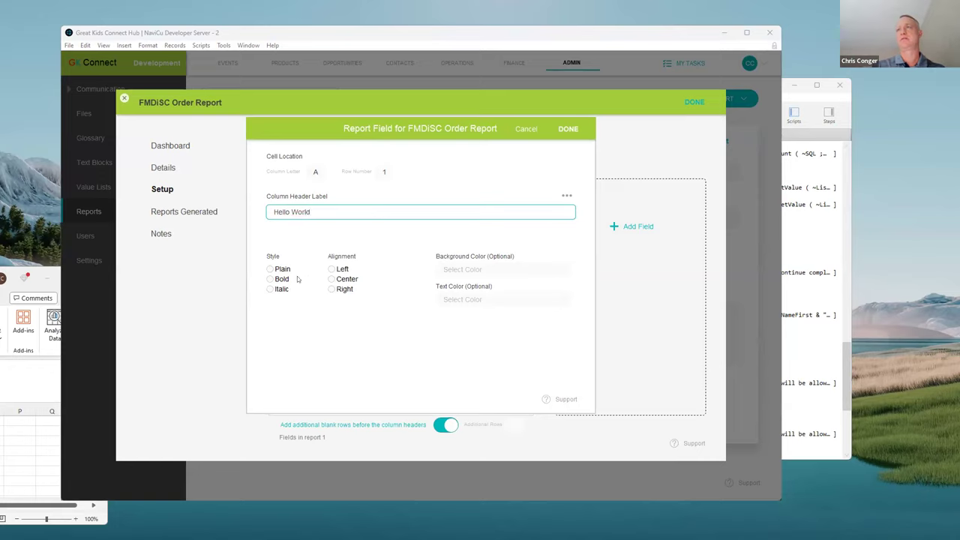
left_click(280, 281)
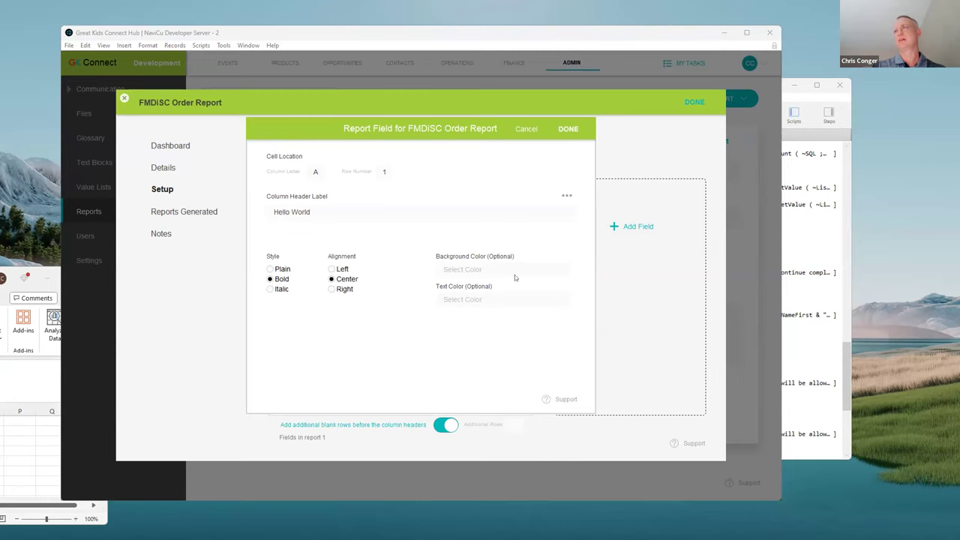
left_click(567, 130)
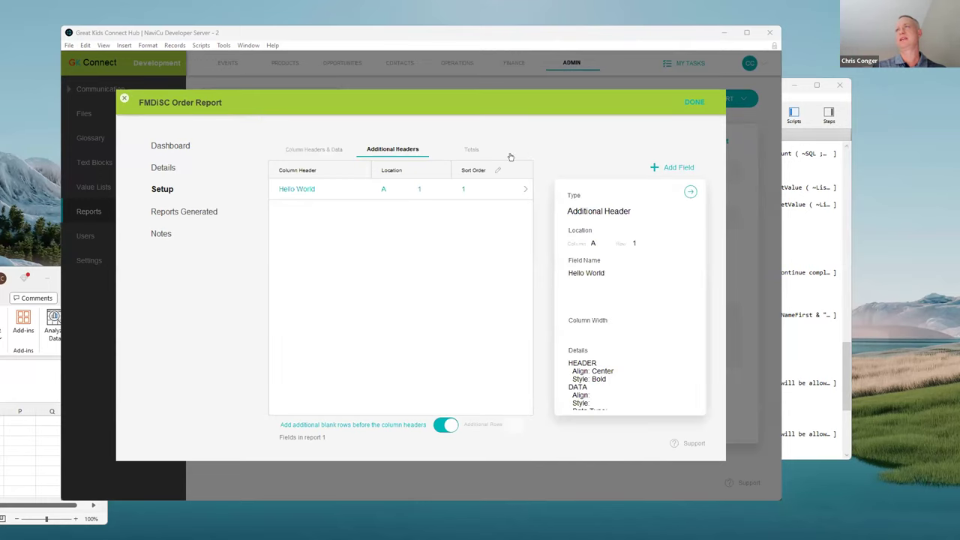
- Add a plain, left-aligned 'FM DiSC' additional header in A2
left_click(662, 167)
left_click(309, 212)
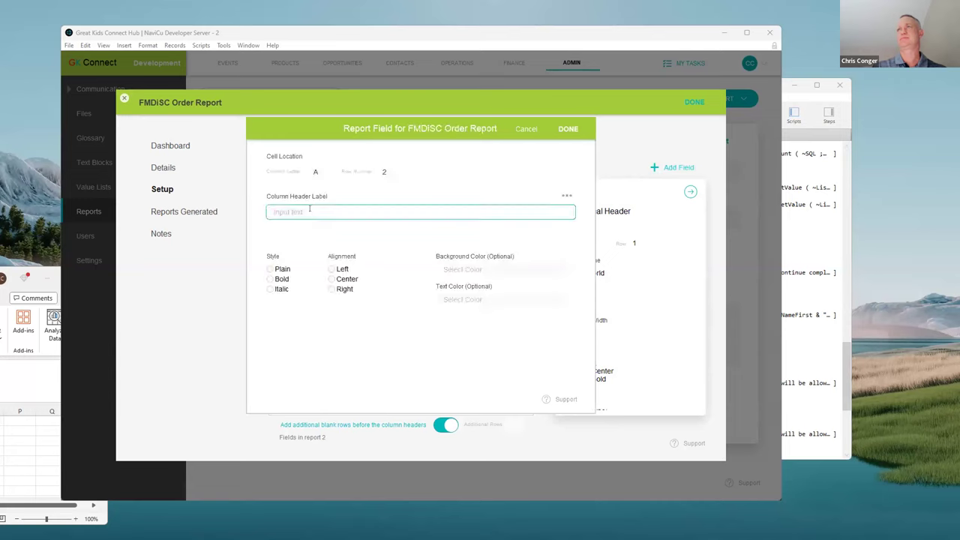
type("FM DI")
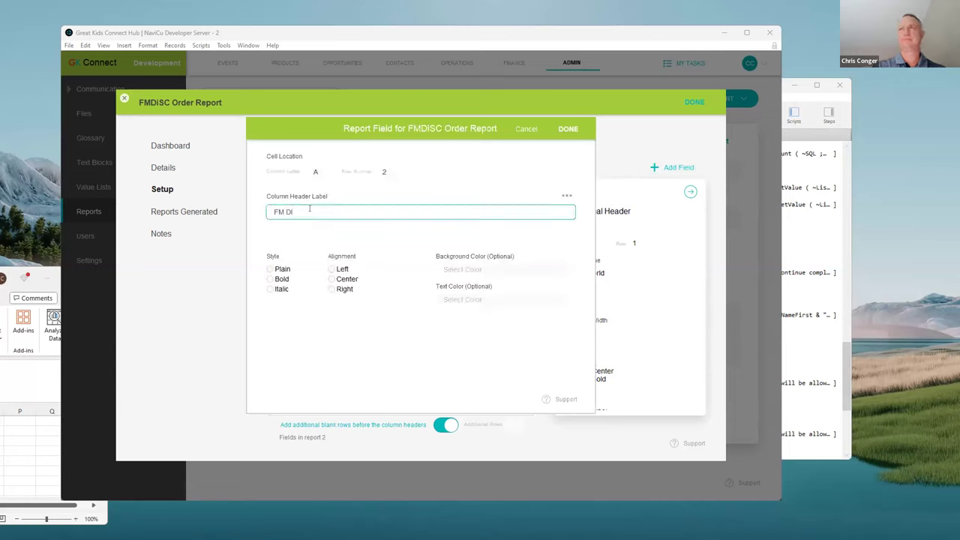
type("SC")
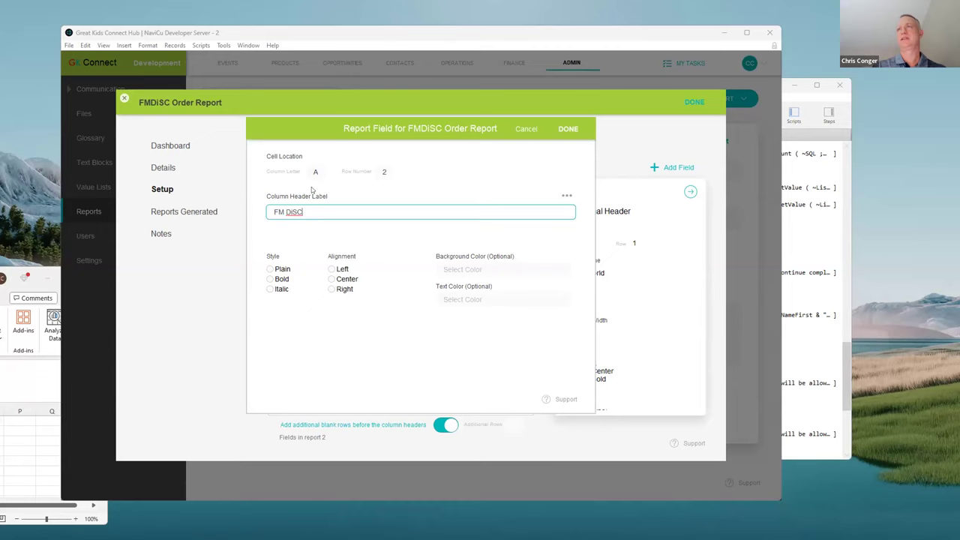
left_click(282, 271)
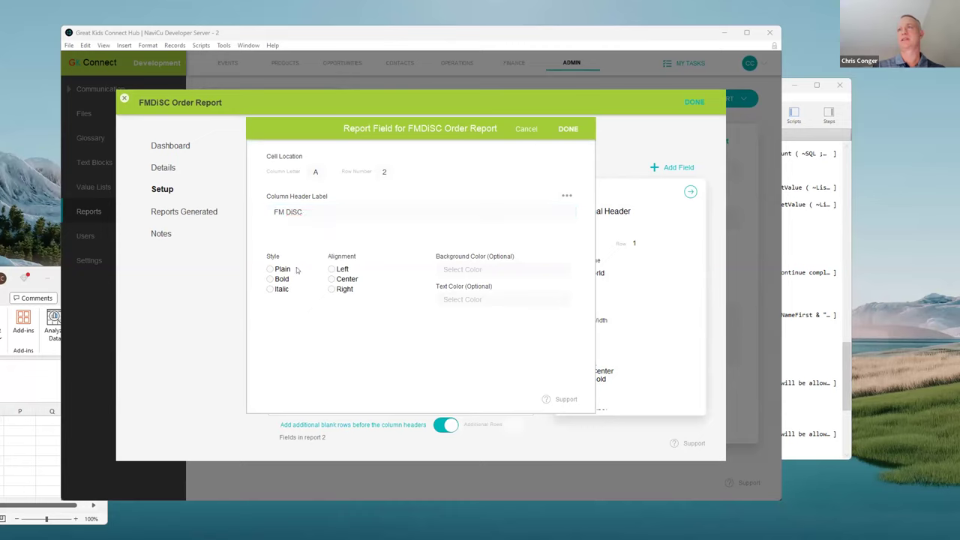
left_click(333, 269)
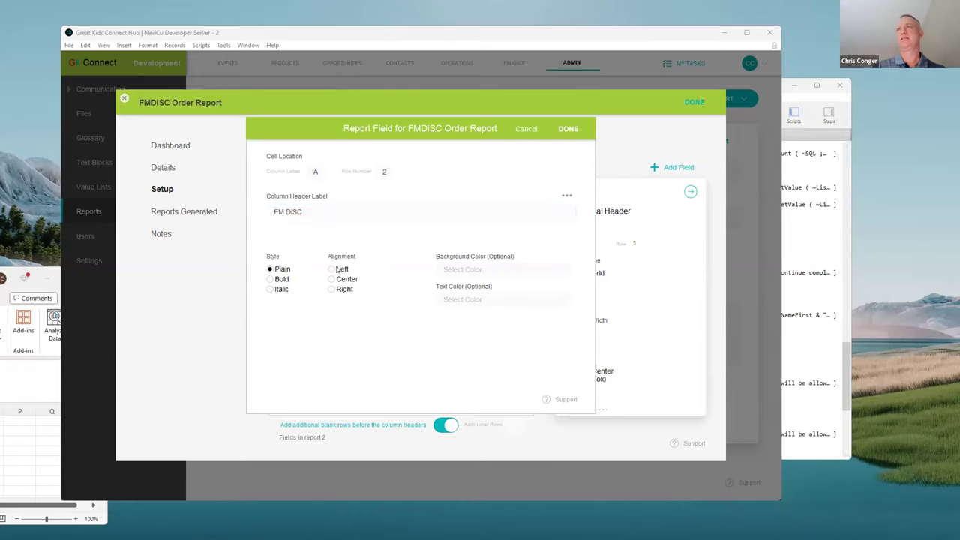
left_click(568, 129)
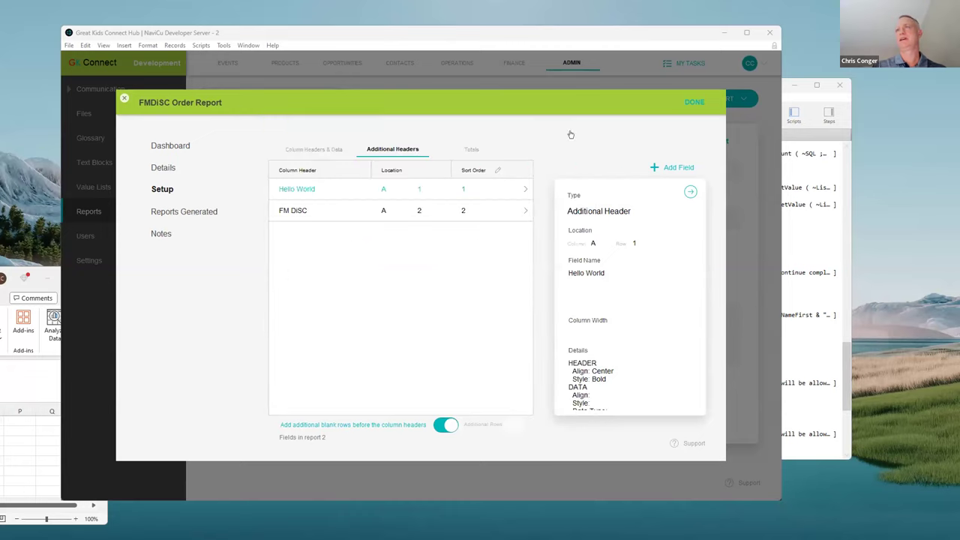
- Confirm the Order Amount field keeps Currency format, then finish editing the report
left_click(324, 150)
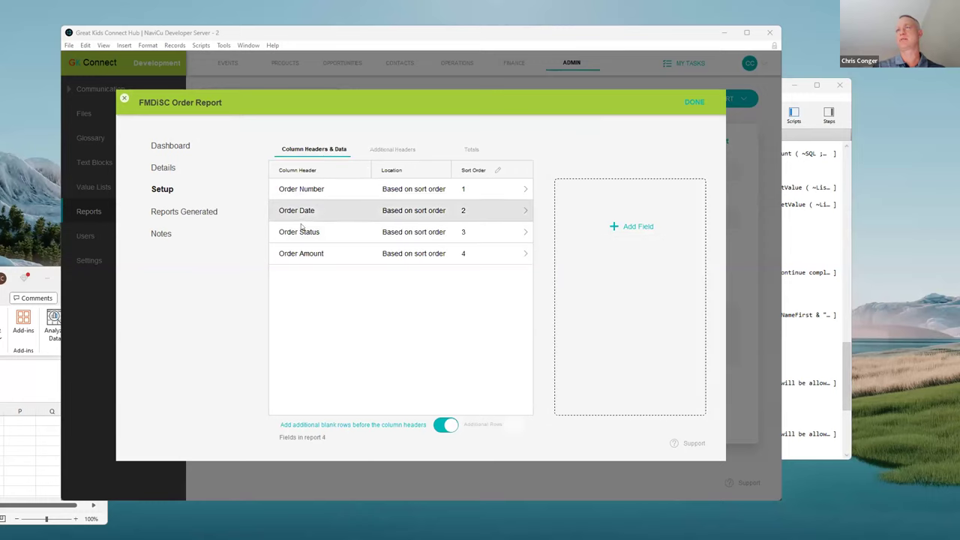
left_click(294, 254)
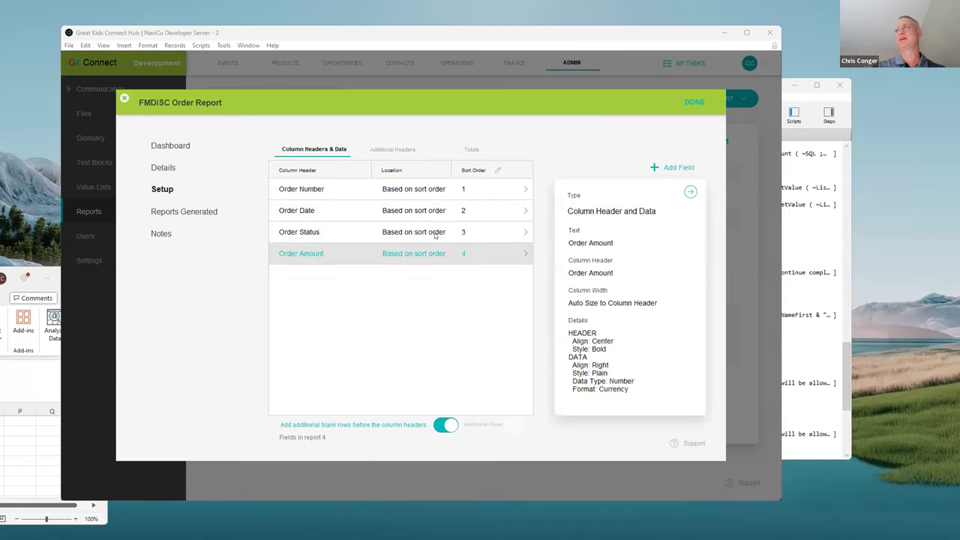
left_click(690, 192)
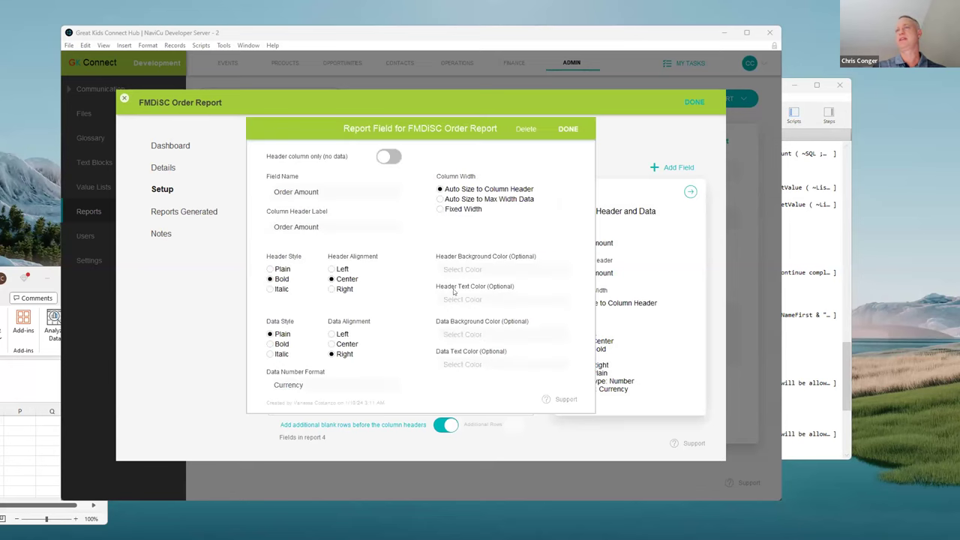
left_click(329, 386)
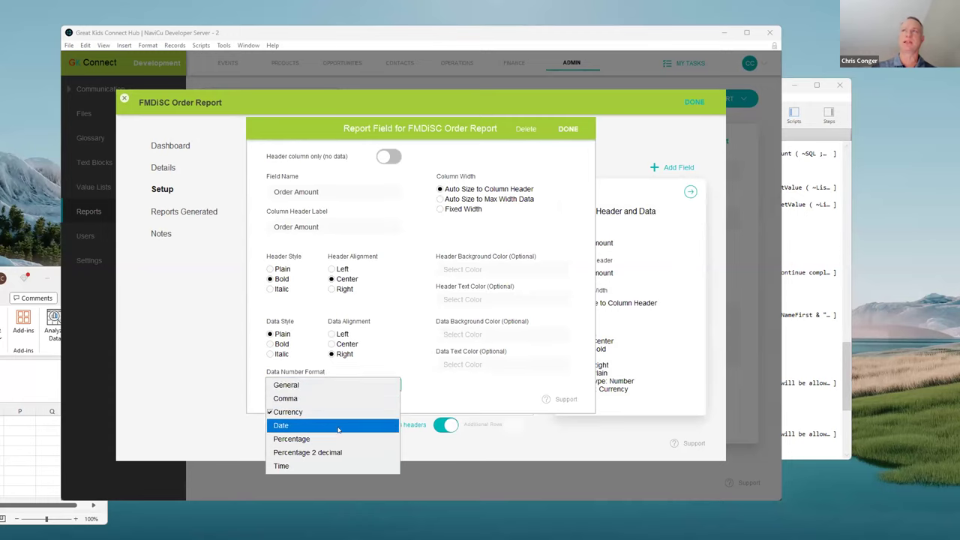
key("Escape")
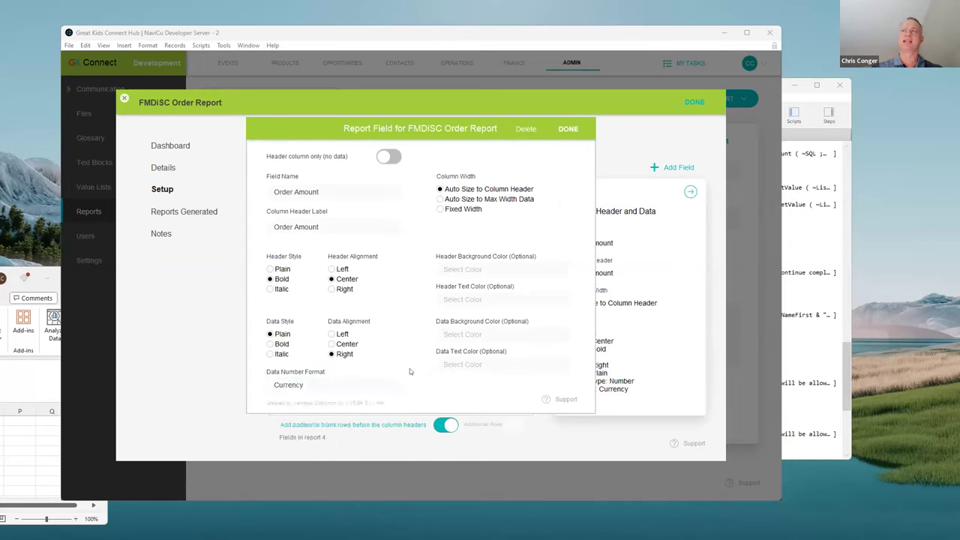
left_click(577, 131)
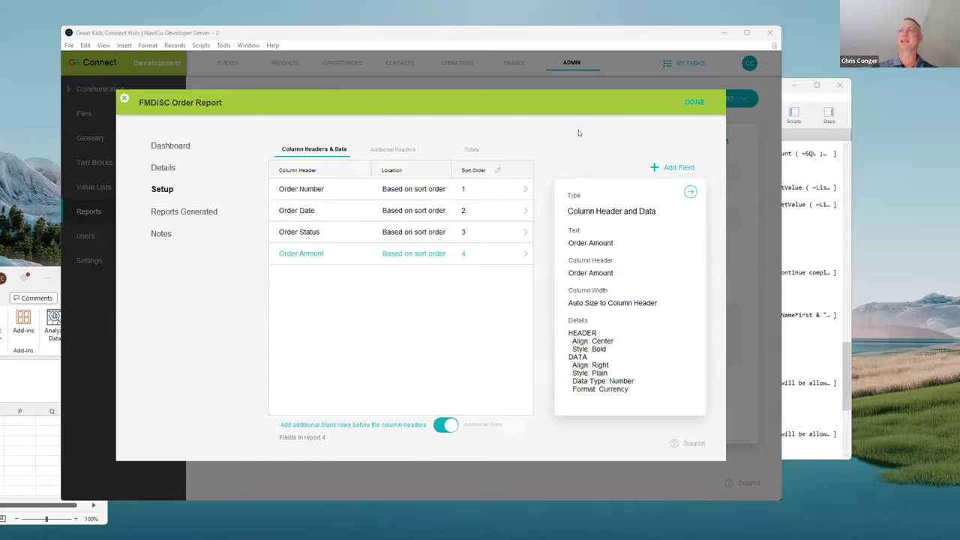
left_click(687, 105)
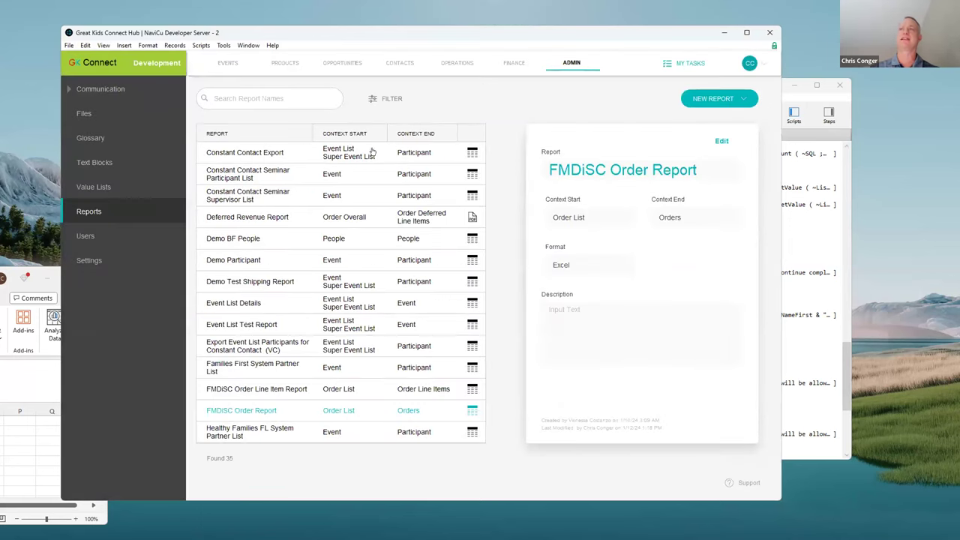
left_click(454, 64)
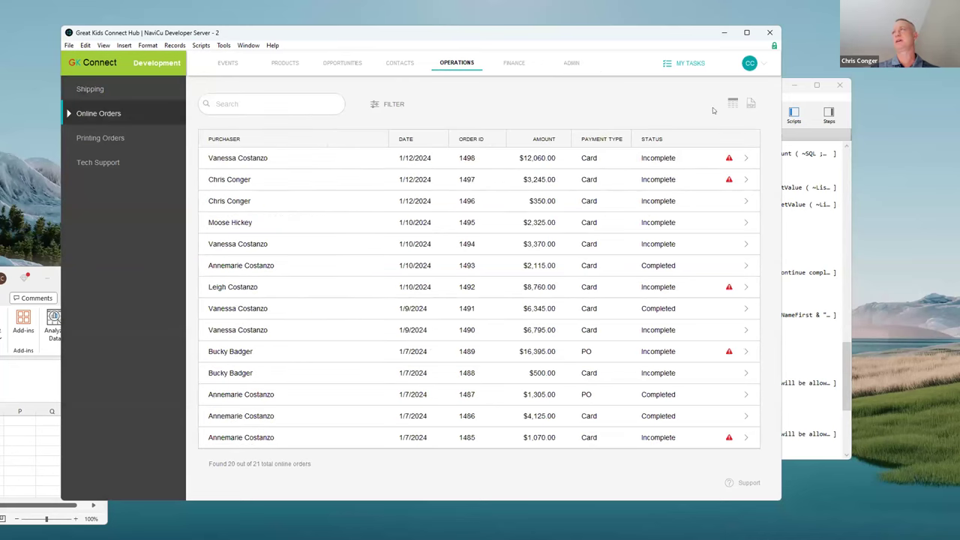
- Run the FMDiSC Order Report on Online Orders, review the Excel sheet, and close it
left_click(733, 102)
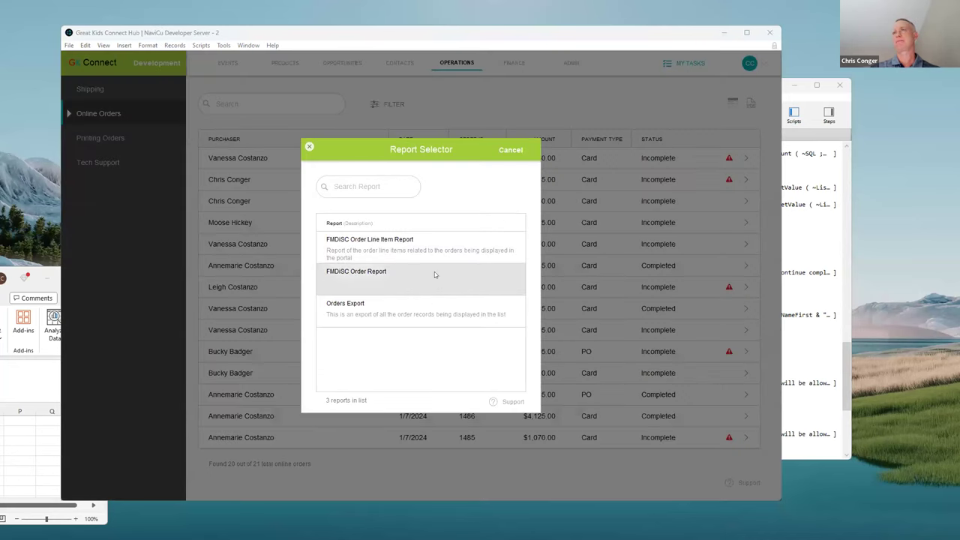
left_click(411, 274)
left_click(485, 193)
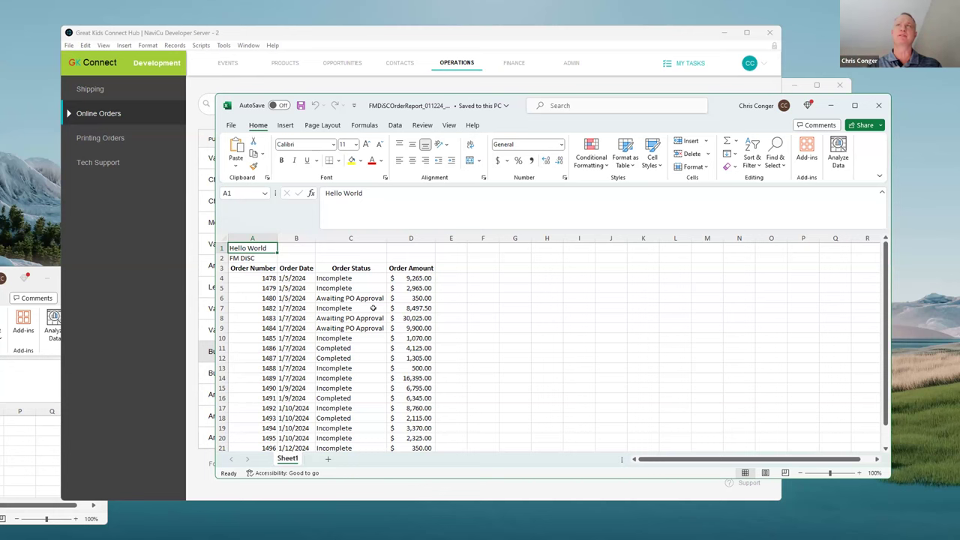
left_click(878, 105)
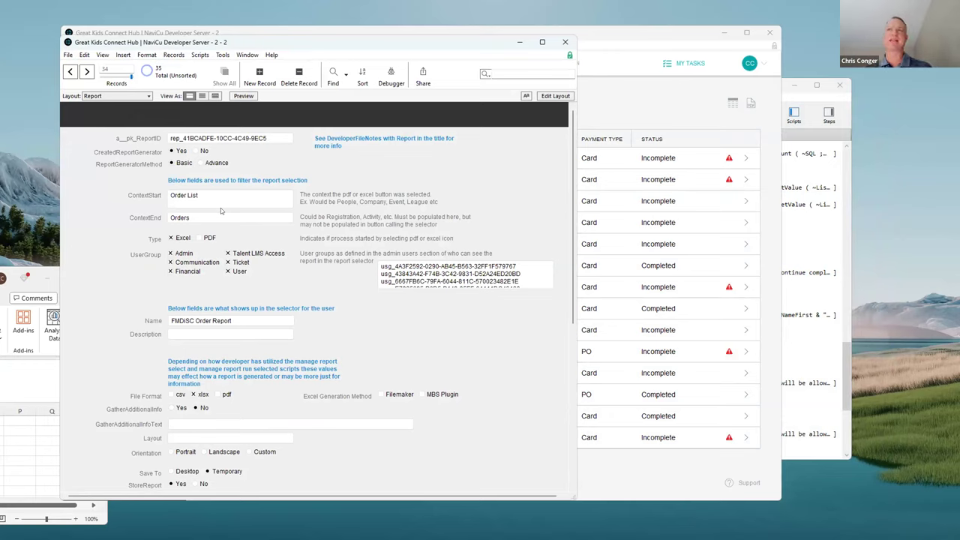
- Open a new window showing the ReportFieldAssign layout
left_click(222, 56)
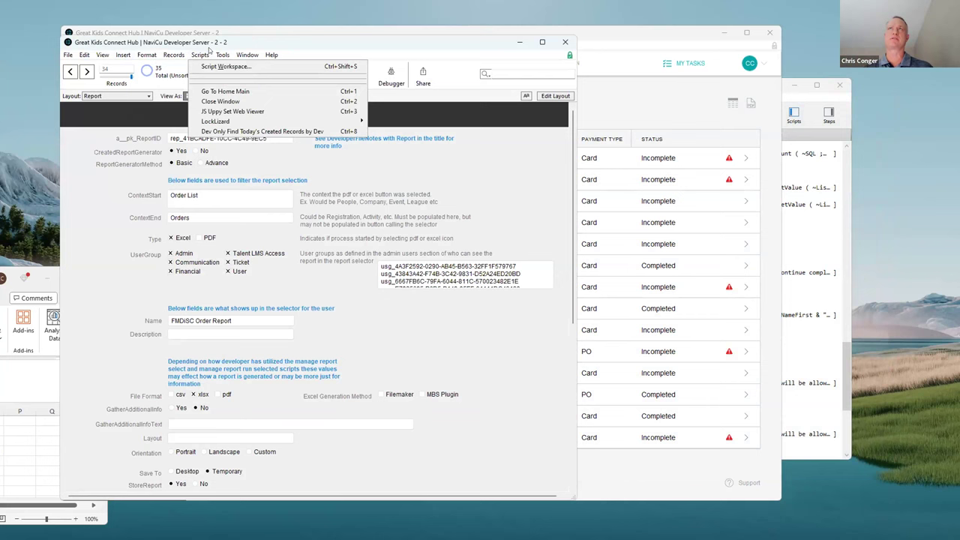
left_click(247, 56)
left_click(247, 56)
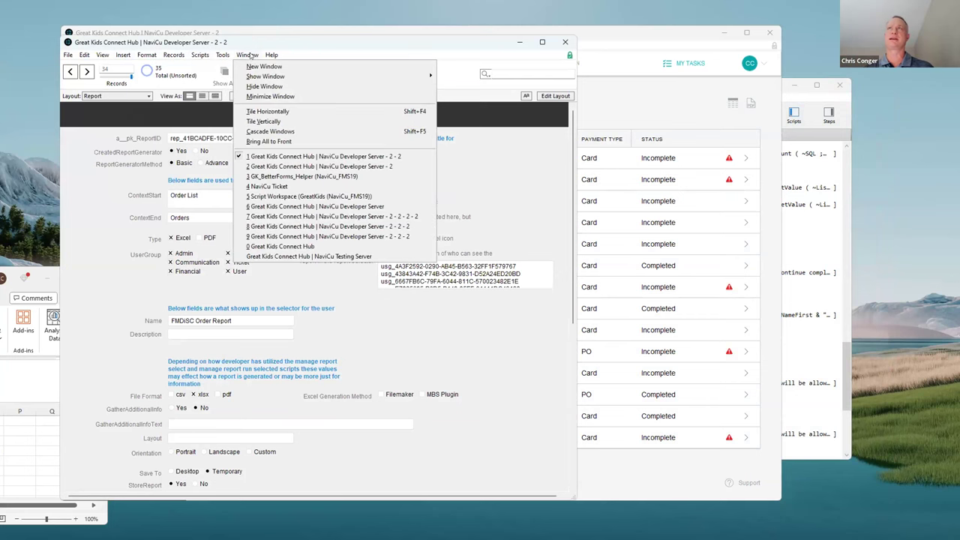
left_click(255, 66)
left_click(129, 108)
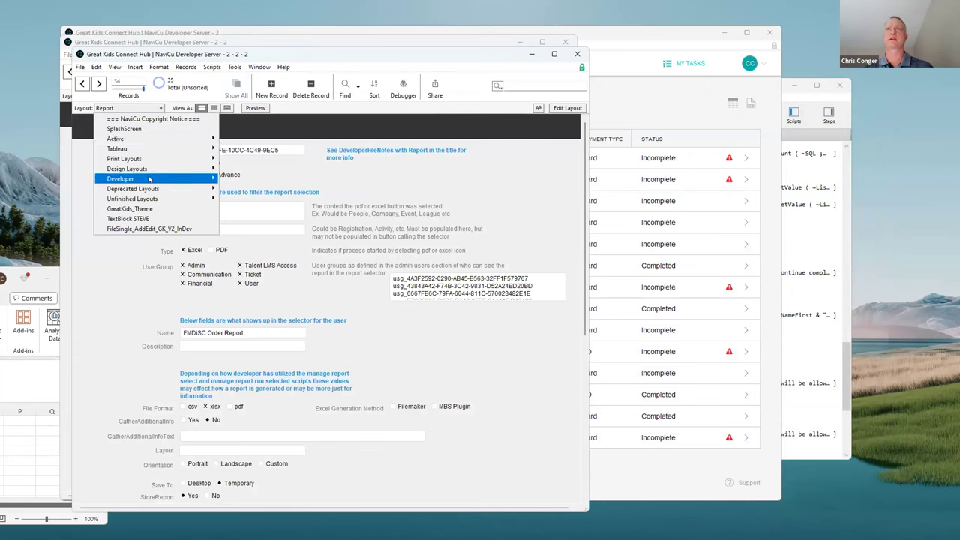
mouse_move(188, 179)
mouse_move(228, 207)
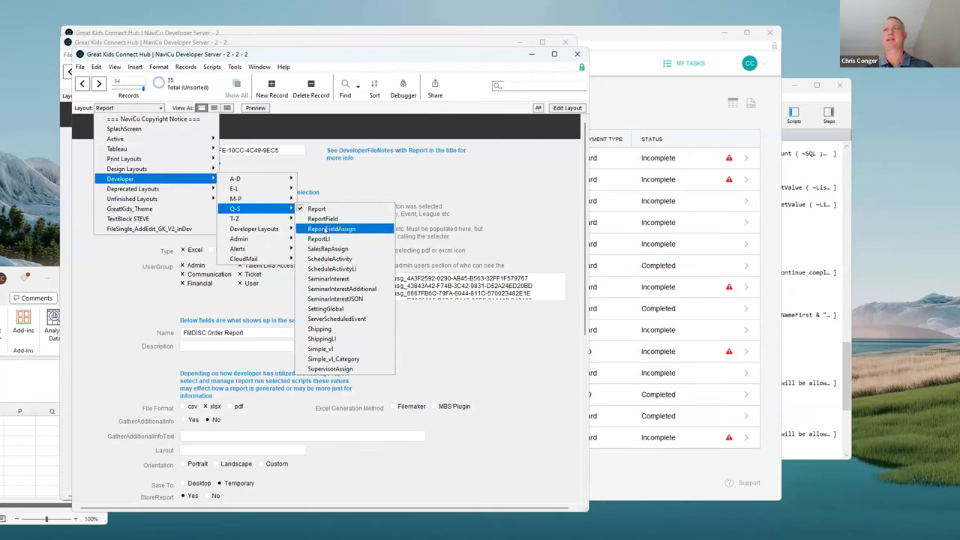
left_click(326, 229)
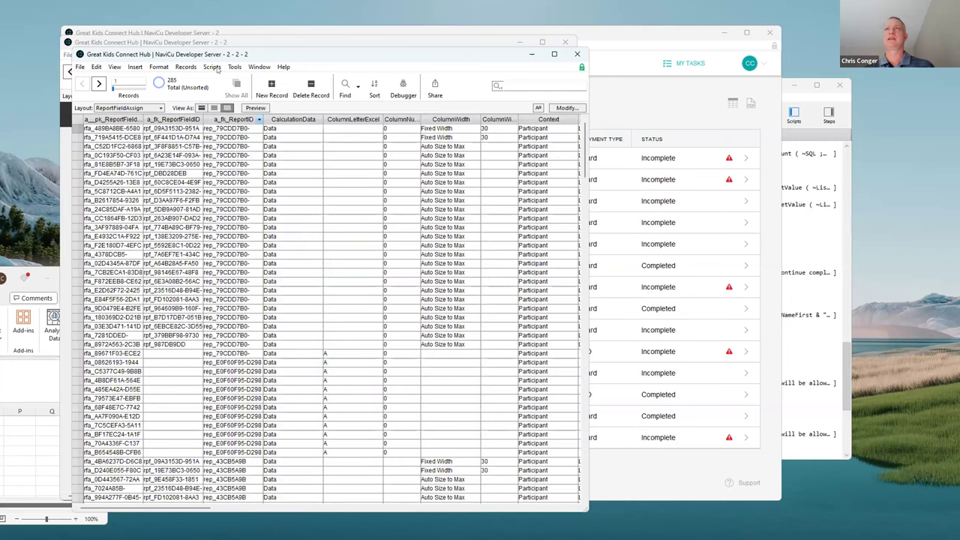
- Open another new window showing the ReportField layout
left_click(260, 67)
left_click(148, 119)
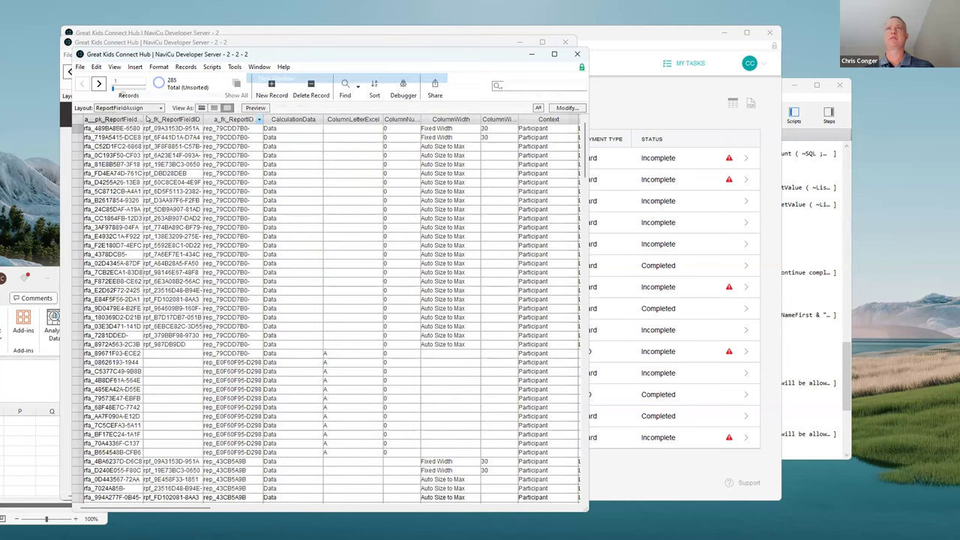
left_click(147, 118)
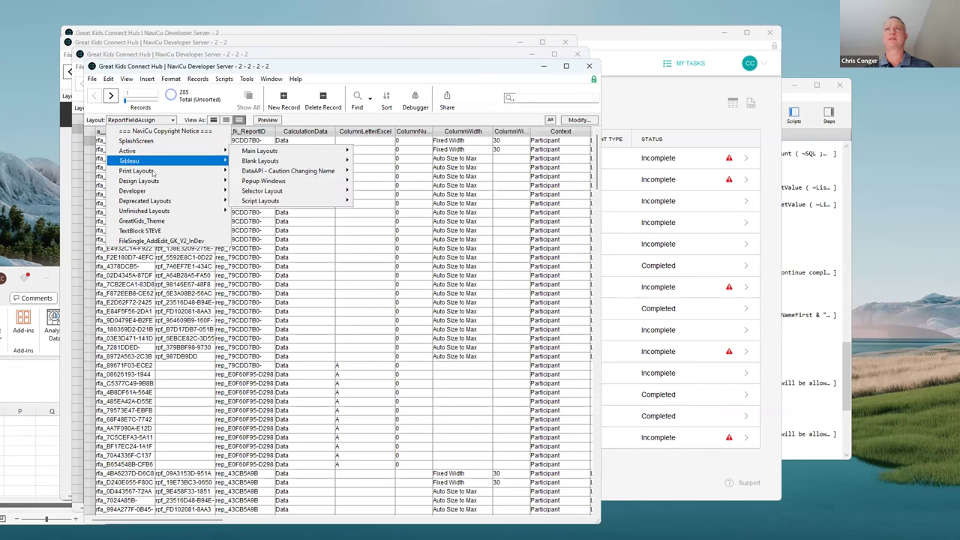
mouse_move(150, 190)
mouse_move(248, 210)
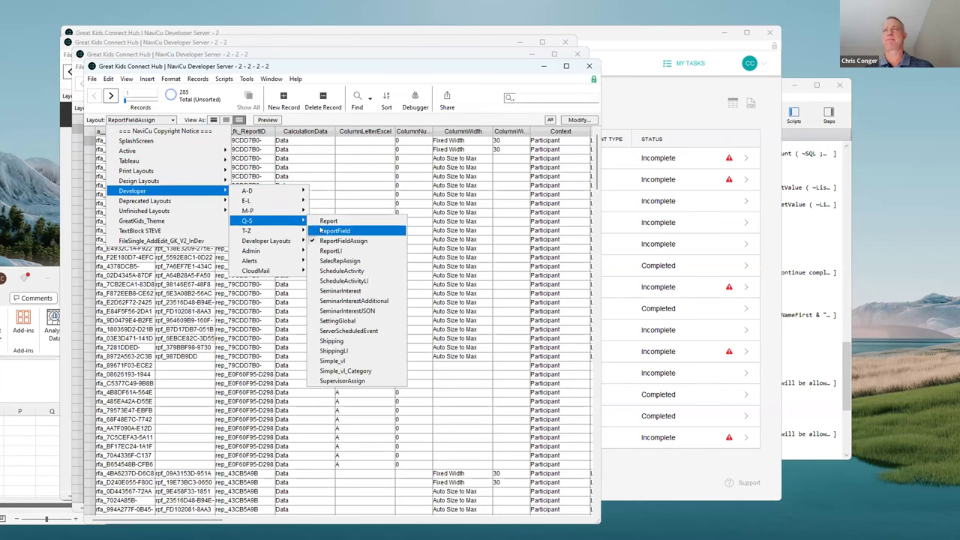
left_click(322, 230)
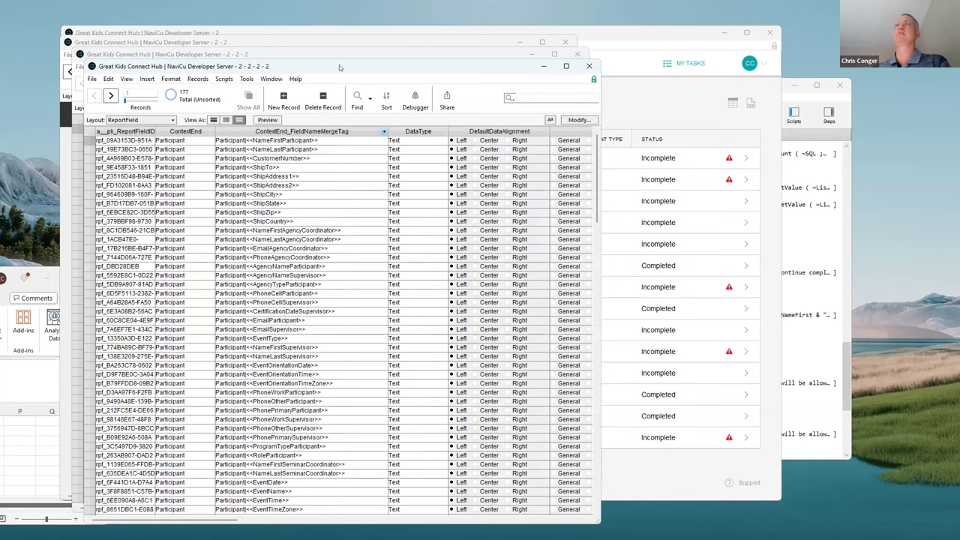
- Widen the ReportField window and move it to the left
left_click_drag(339, 65, 504, 32)
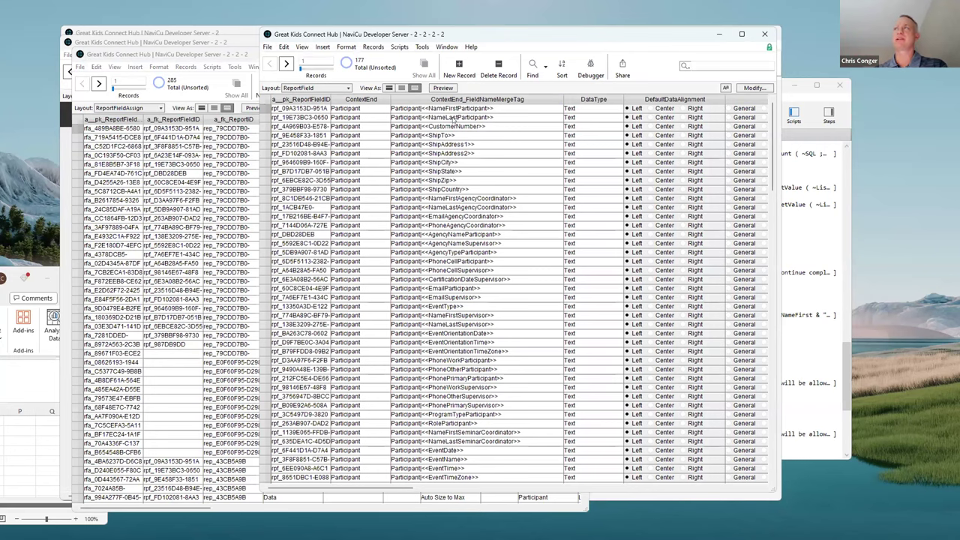
scroll(472, 218, "down", 9)
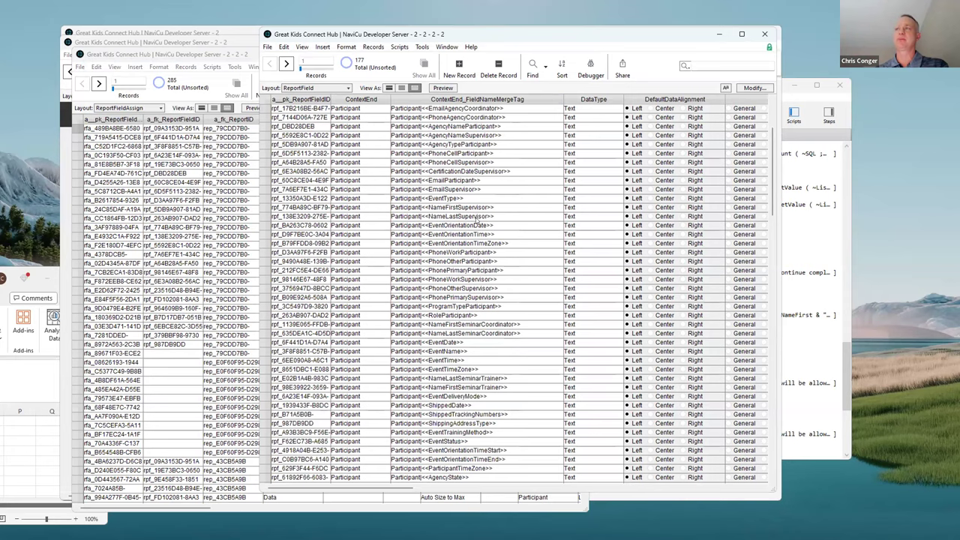
scroll(476, 221, "up", 9)
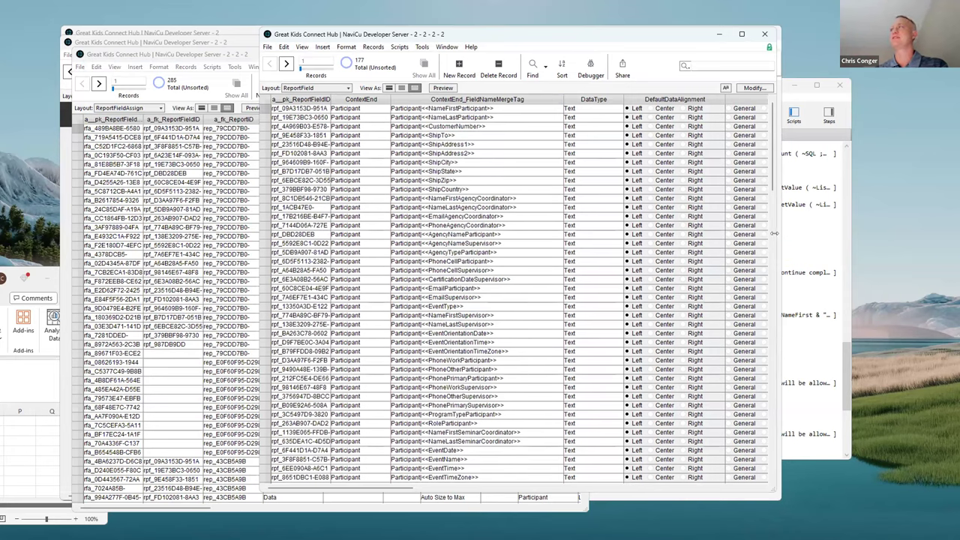
left_click_drag(775, 233, 884, 234)
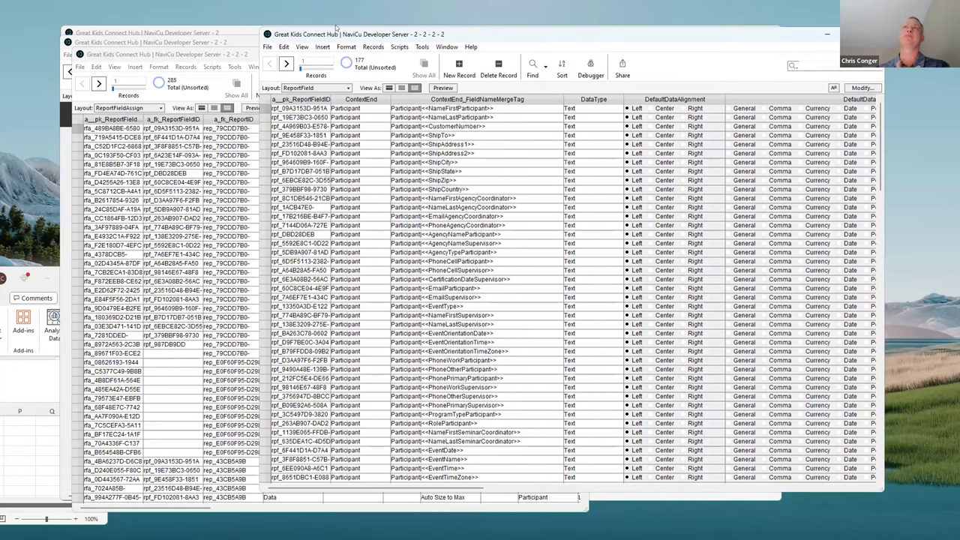
left_click_drag(525, 34, 336, 28)
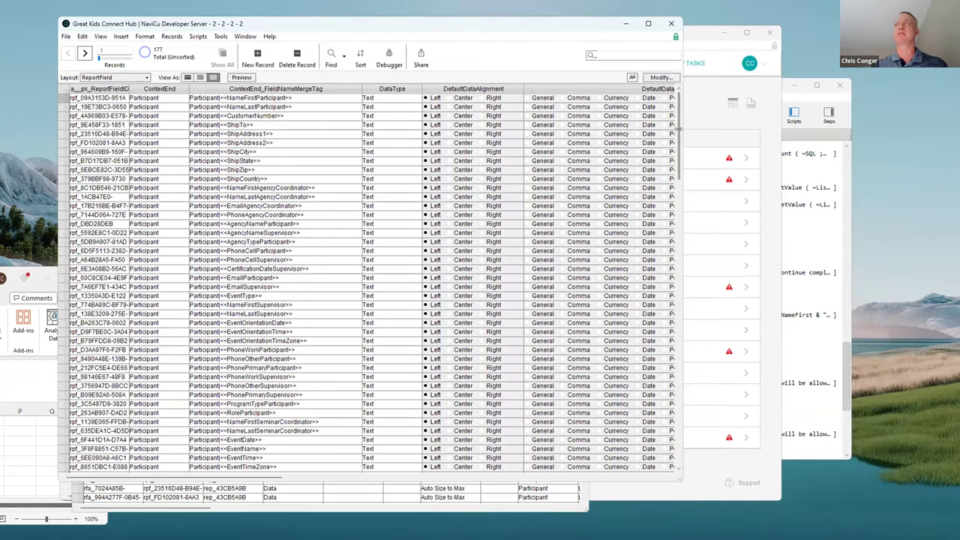
- Browse the ReportField columns, then restore it and bring ReportFieldAssign forward
left_click_drag(680, 133, 868, 133)
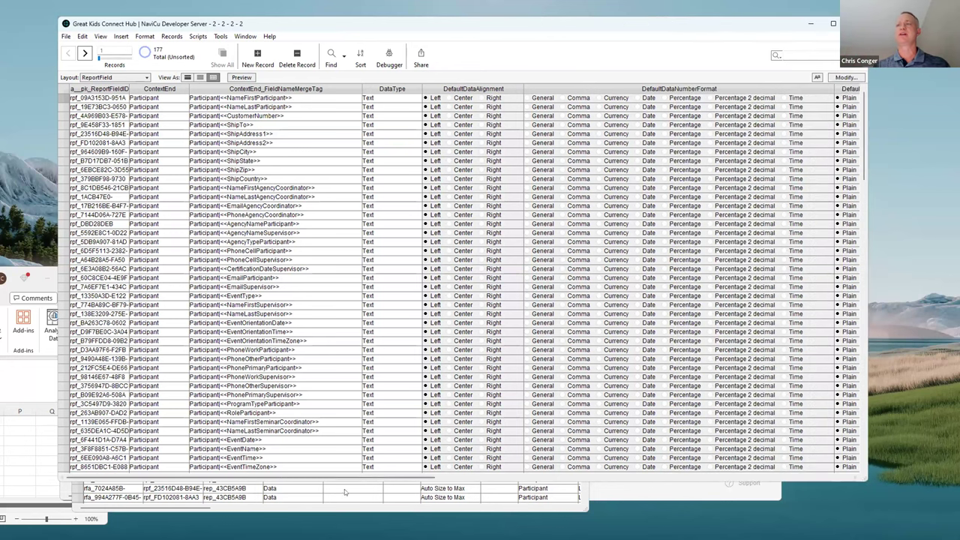
left_click_drag(359, 479, 441, 478)
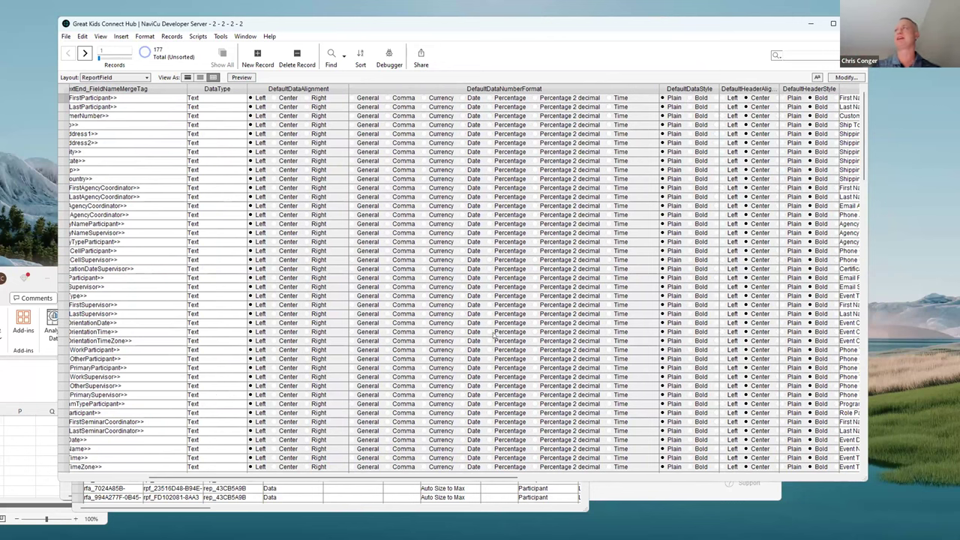
left_click_drag(430, 480, 563, 483)
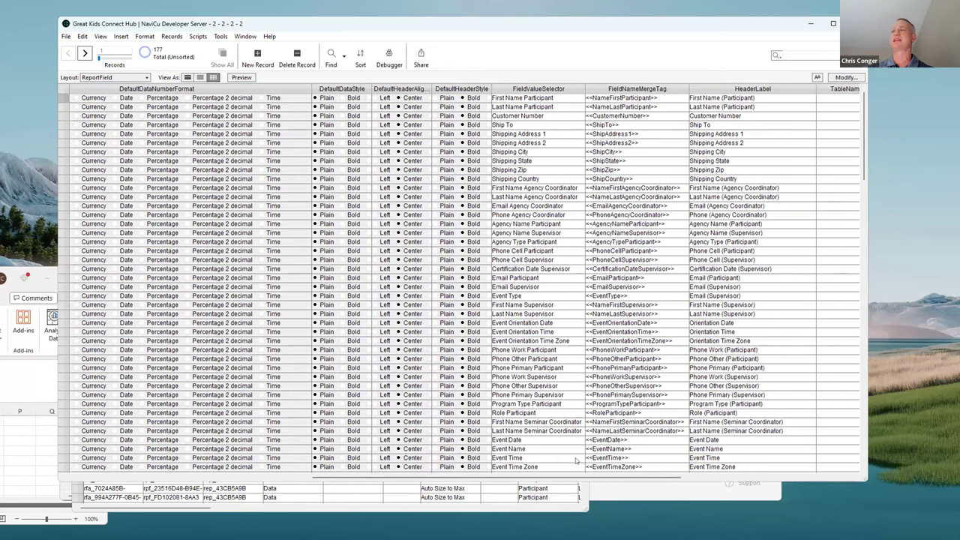
left_click_drag(568, 479, 642, 148)
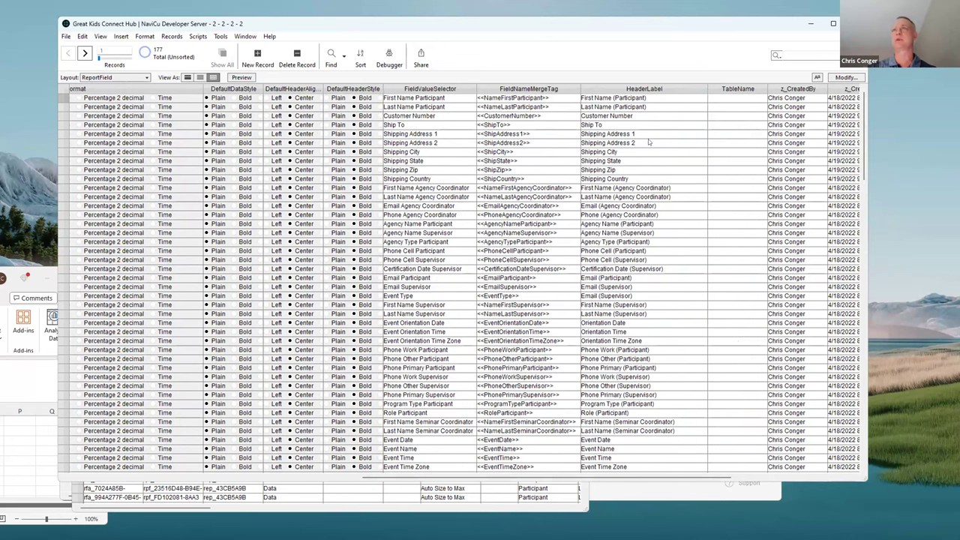
scroll(576, 480, "right", 5)
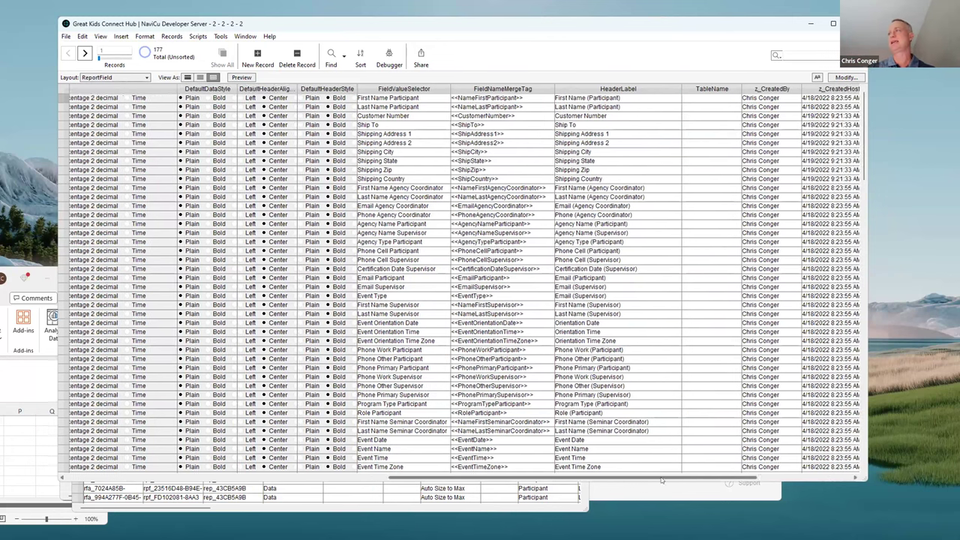
scroll(568, 480, "right", 1)
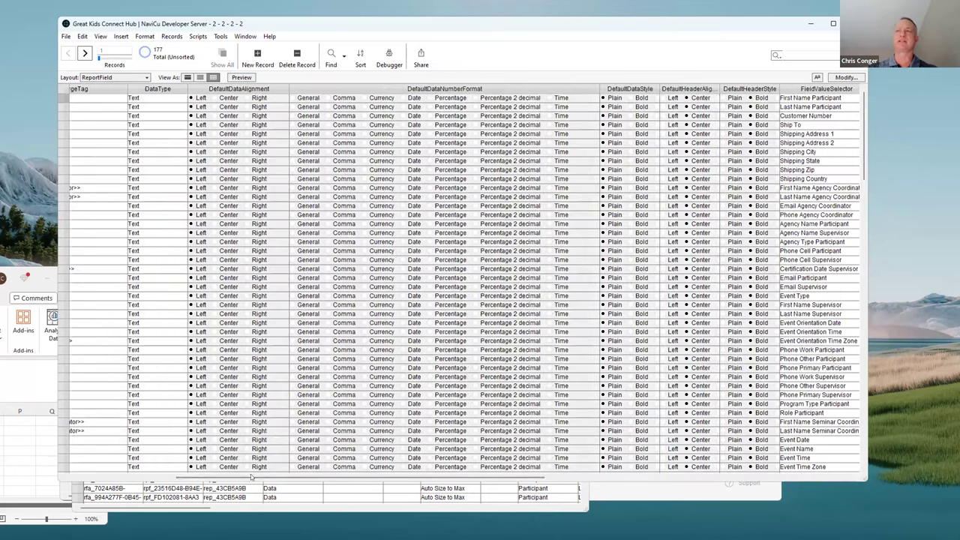
scroll(252, 465, "left", 5)
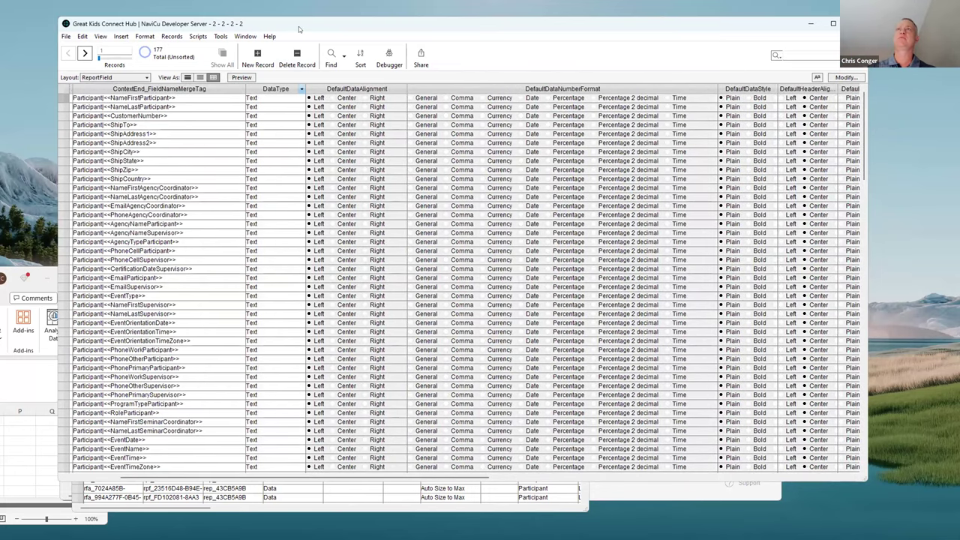
double_click(298, 26)
left_click(336, 51)
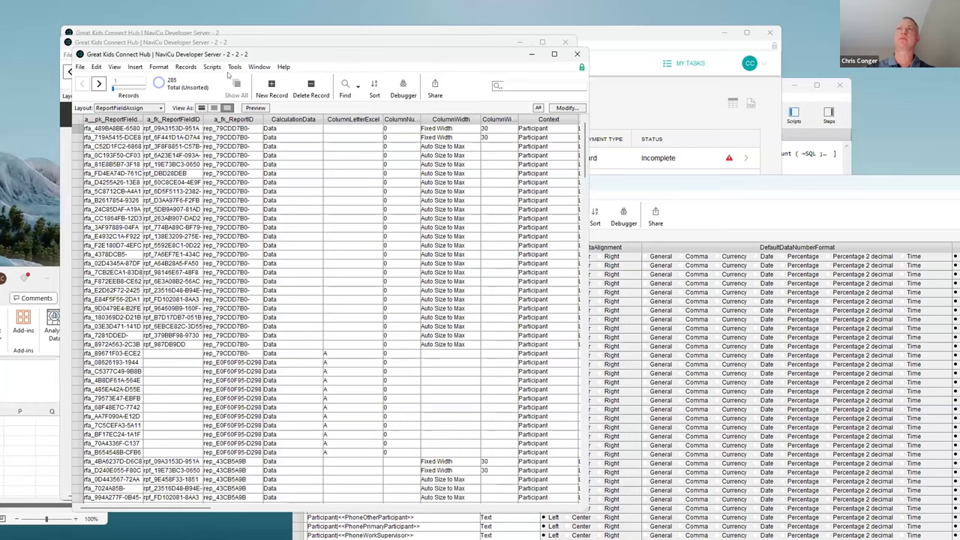
- Arrange the ReportFieldAssign, ReportField and Report windows, leaving the Report form on top
left_click_drag(336, 51, 376, 29)
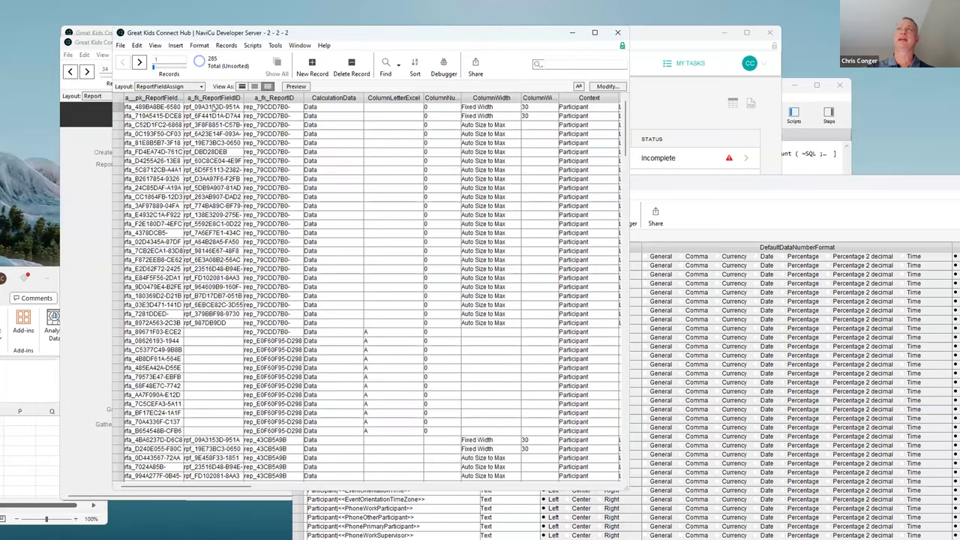
left_click(690, 190)
left_click(81, 156)
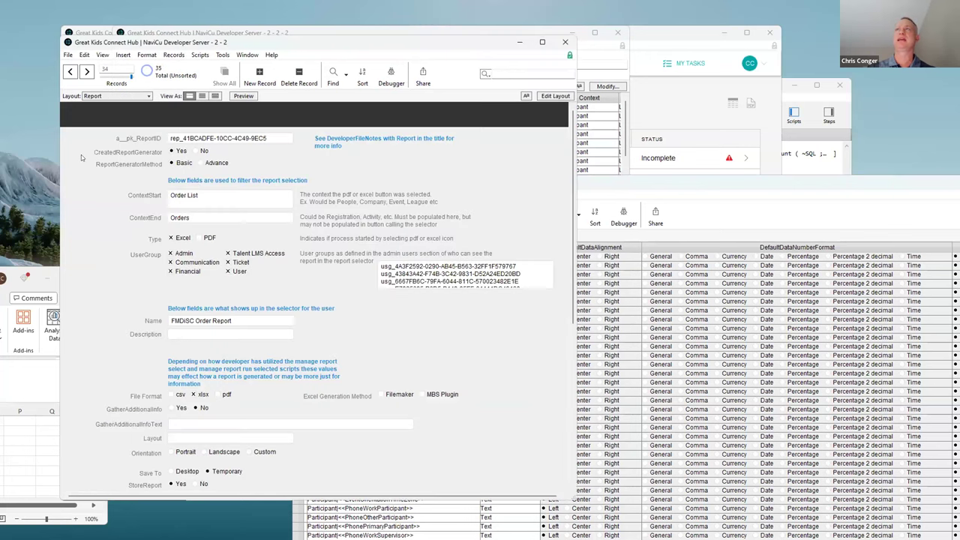
left_click(320, 36)
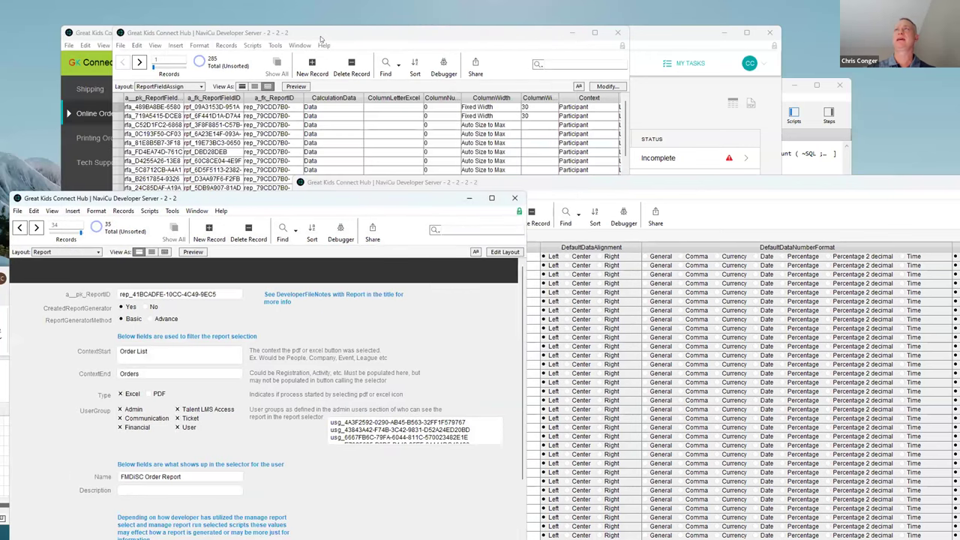
left_click_drag(405, 34, 405, 34)
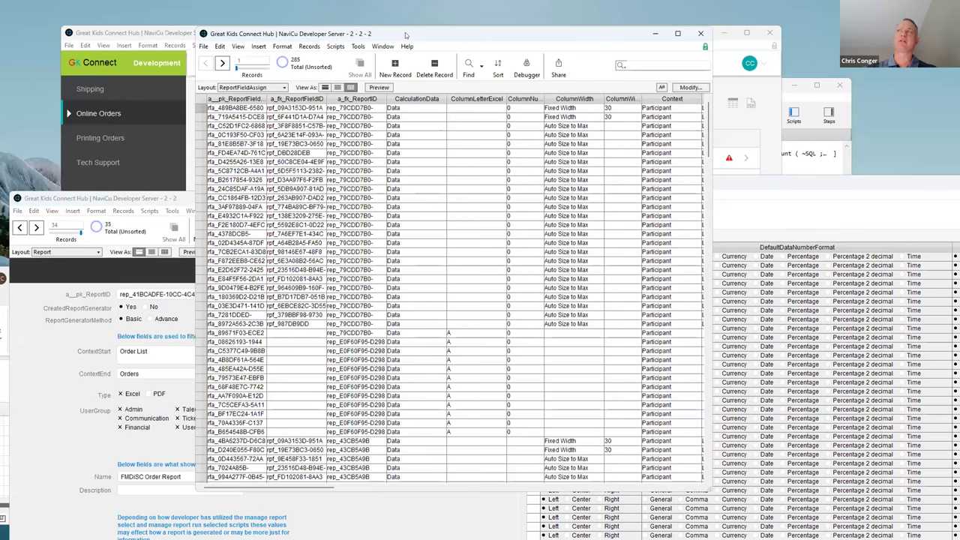
left_click(128, 198)
left_click_drag(128, 198, 154, 73)
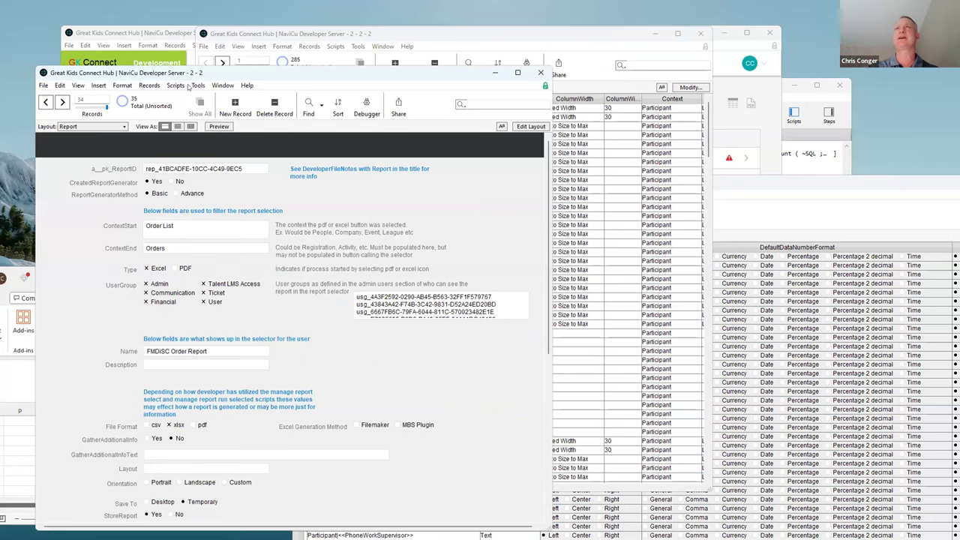
- Open the Data Viewer from the Tools menu
left_click(214, 86)
mouse_move(199, 86)
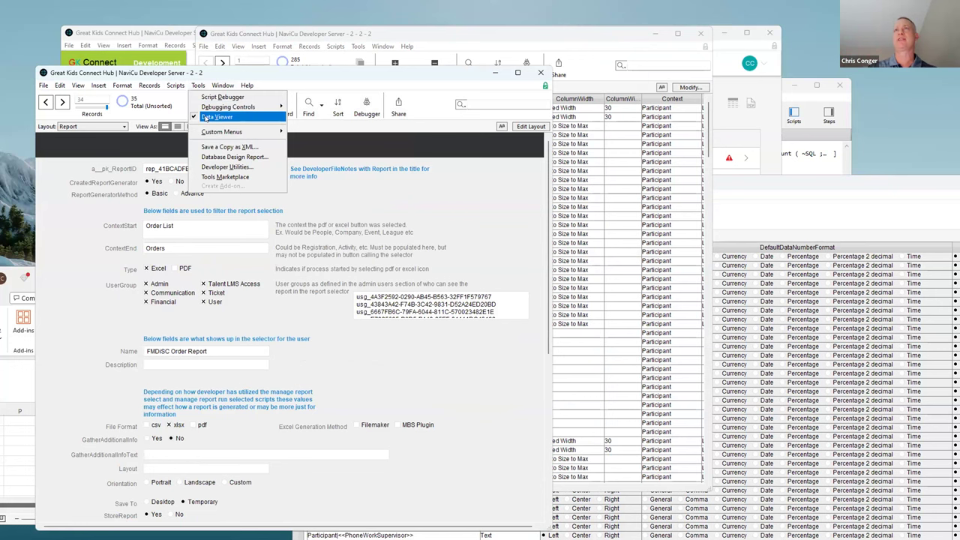
left_click(216, 117)
left_click(199, 86)
left_click(216, 117)
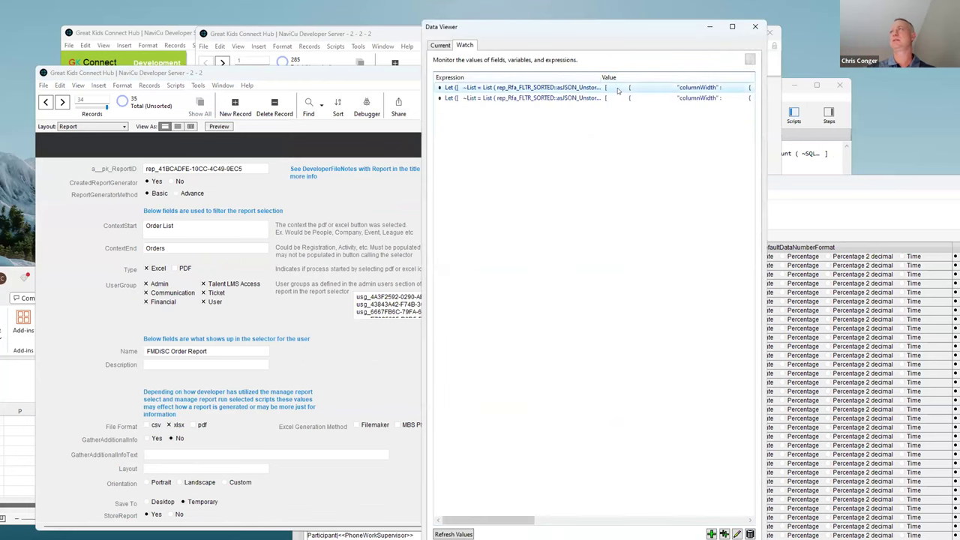
double_click(618, 88)
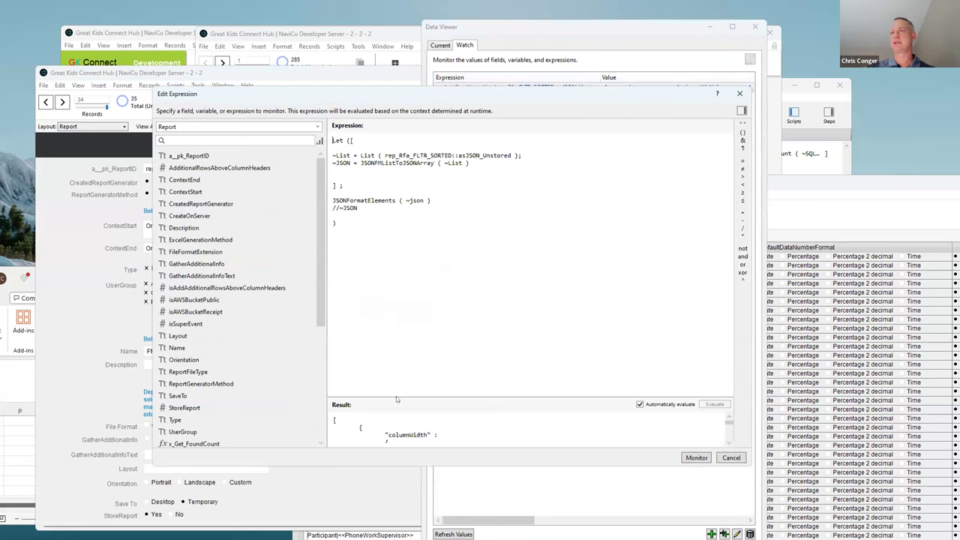
left_click_drag(396, 392, 408, 184)
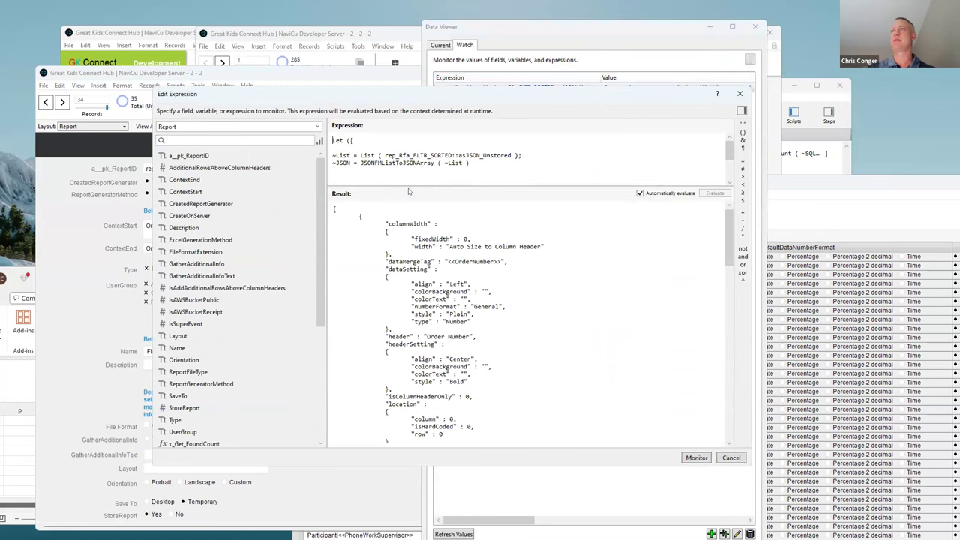
scroll(403, 283, "down", 1)
scroll(403, 283, "up", 1)
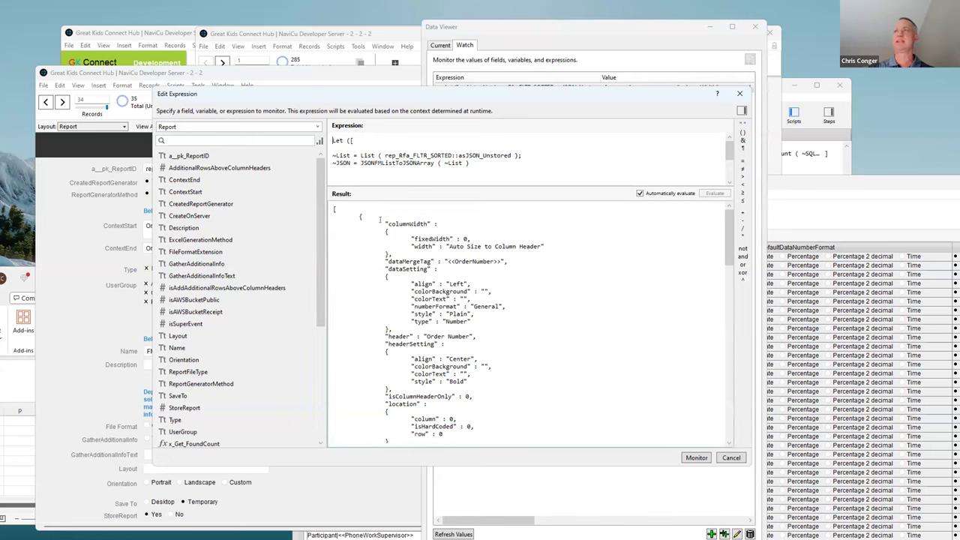
left_click_drag(363, 216, 446, 436)
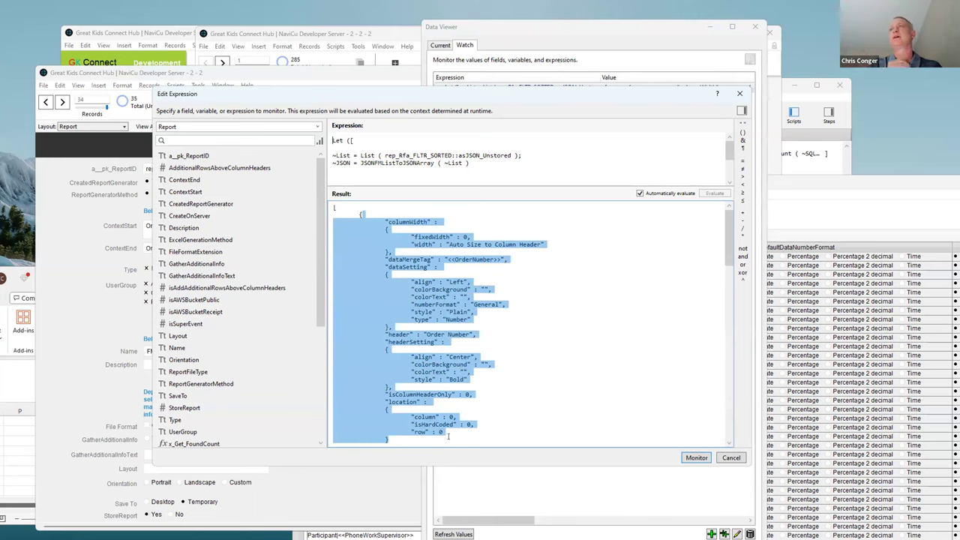
scroll(499, 341, "down", 3)
scroll(499, 340, "up", 3)
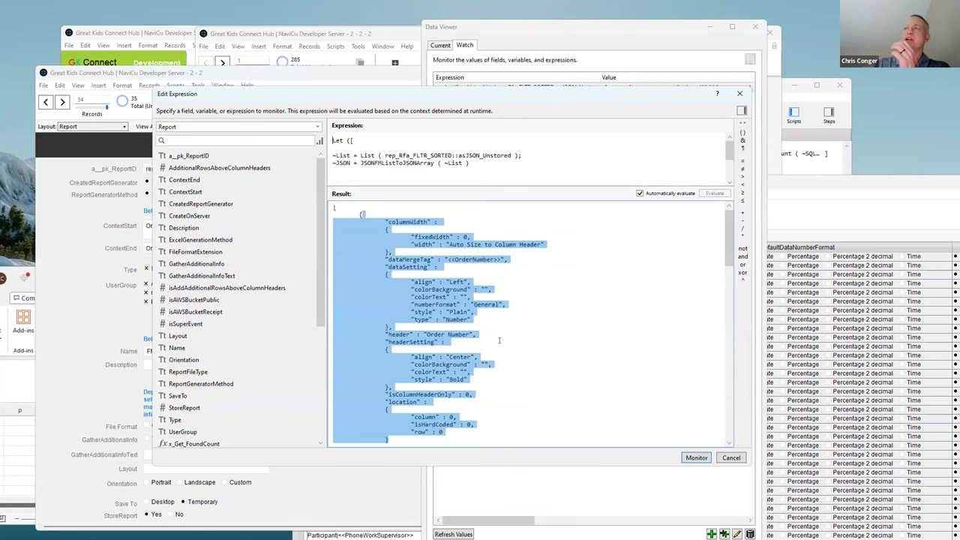
left_click(499, 340)
left_click_drag(438, 259, 507, 257)
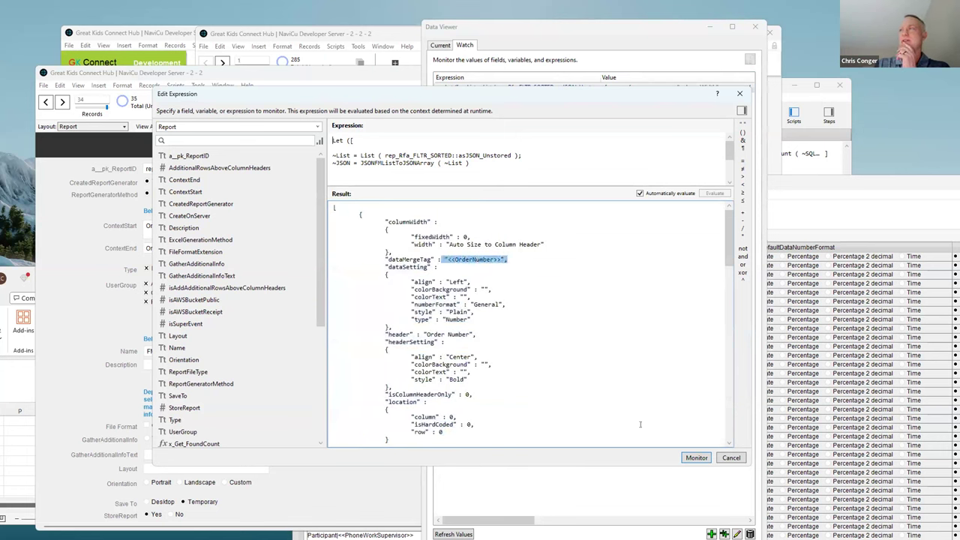
left_click(728, 457)
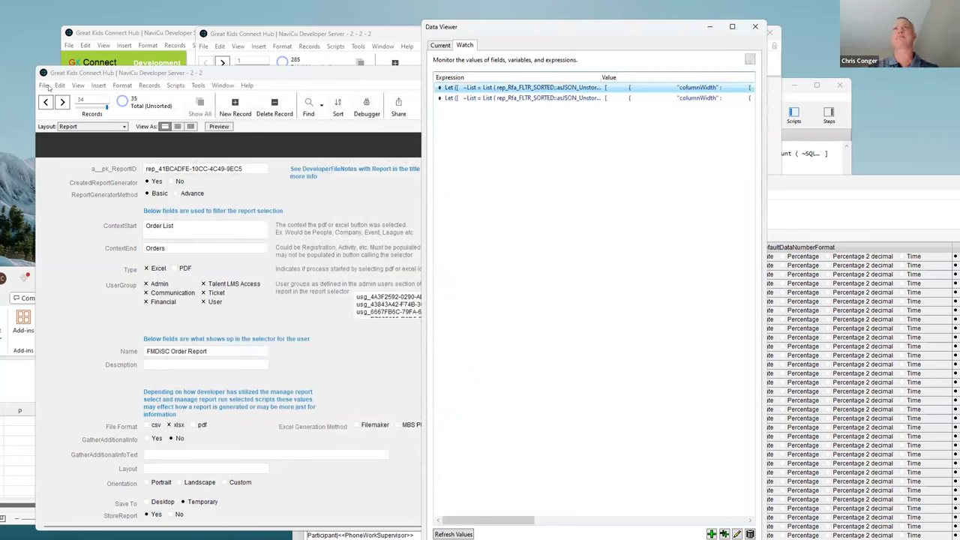
left_click(45, 85)
mouse_move(60, 166)
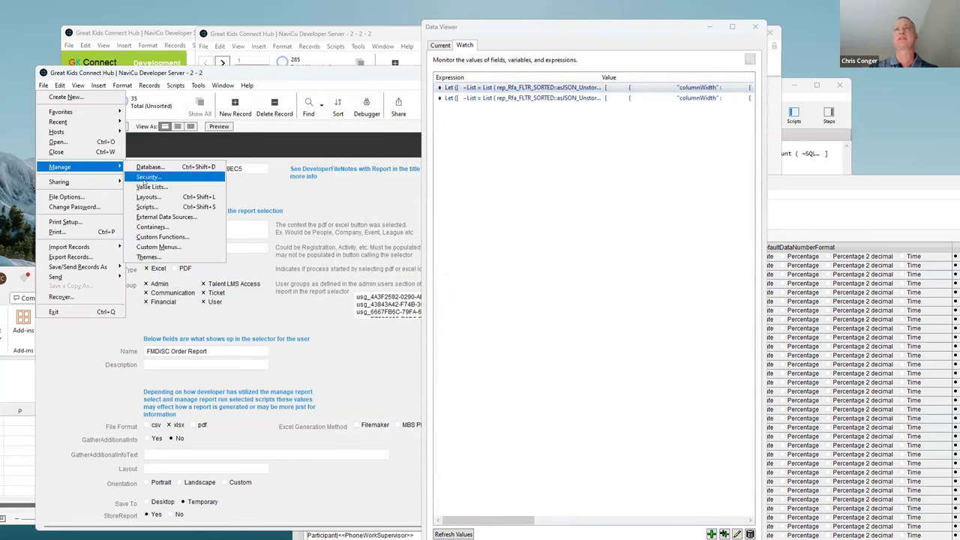
left_click(153, 237)
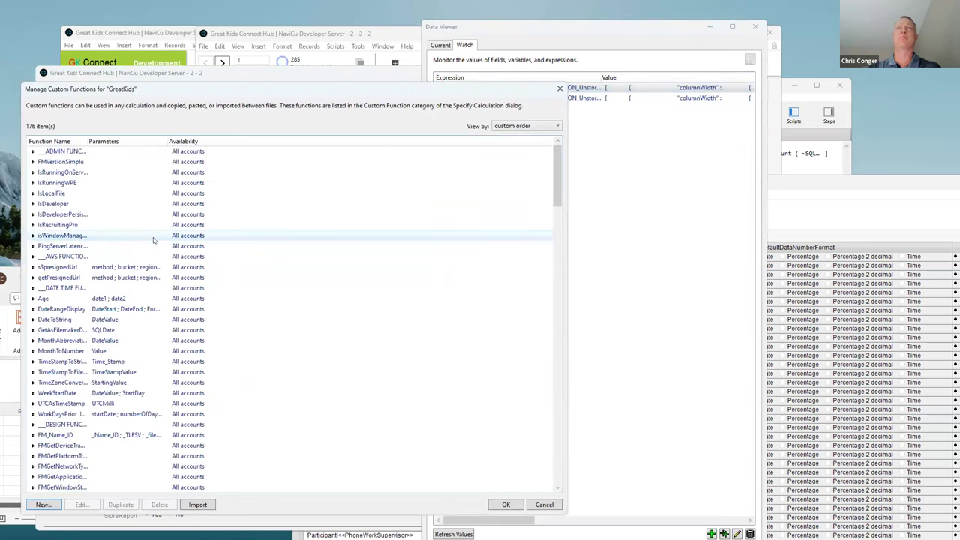
scroll(142, 259, "down", 2)
scroll(138, 269, "down", 4)
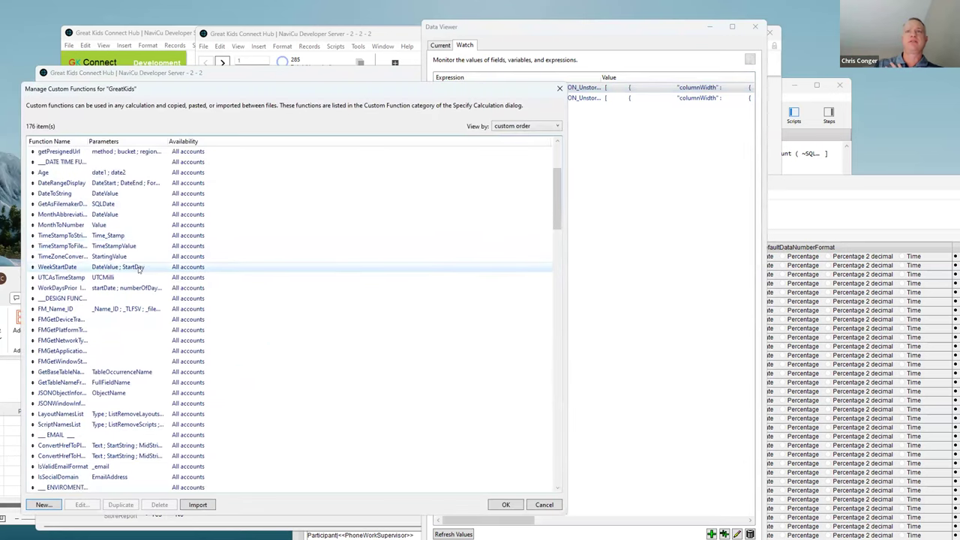
scroll(138, 267, "down", 5)
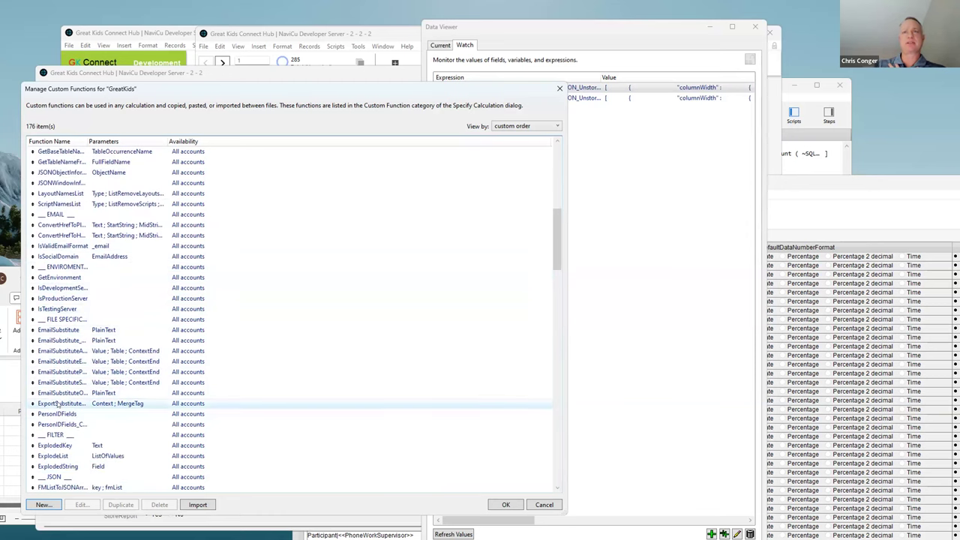
left_click(59, 405)
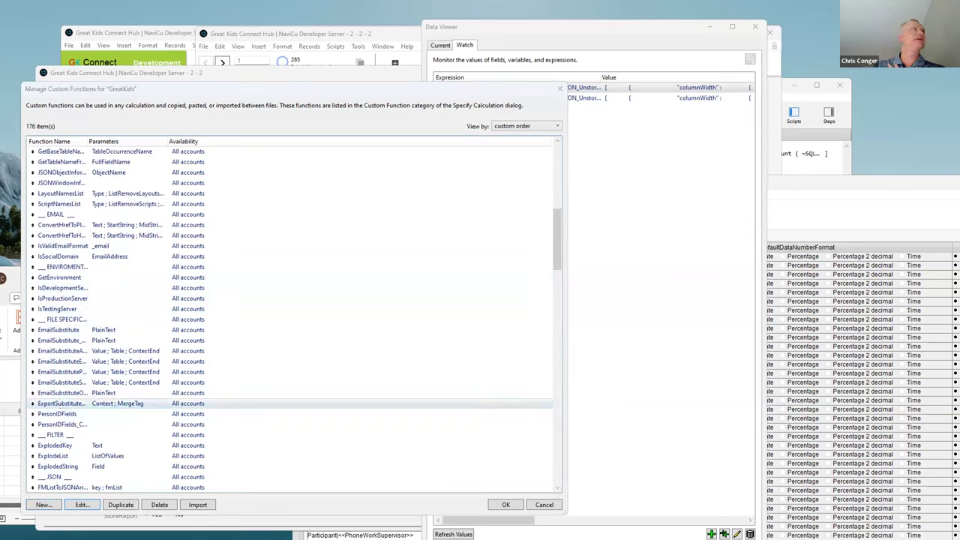
double_click(58, 404)
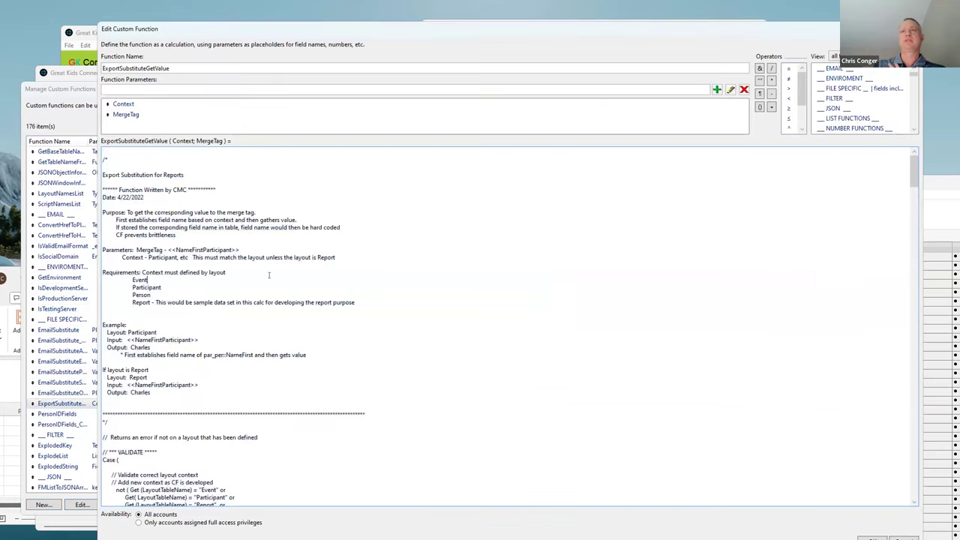
scroll(268, 276, "down", 20)
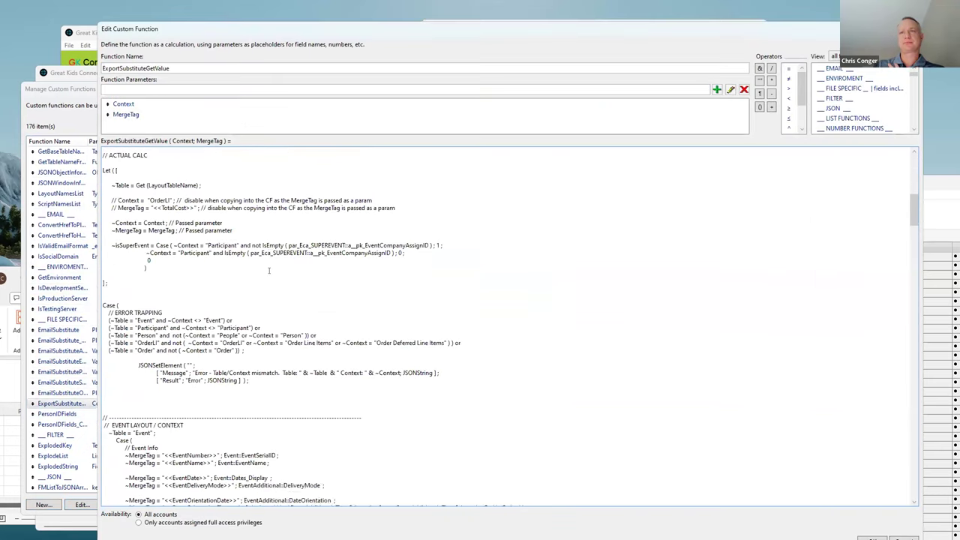
scroll(268, 271, "down", 1)
left_click_drag(109, 241, 218, 263)
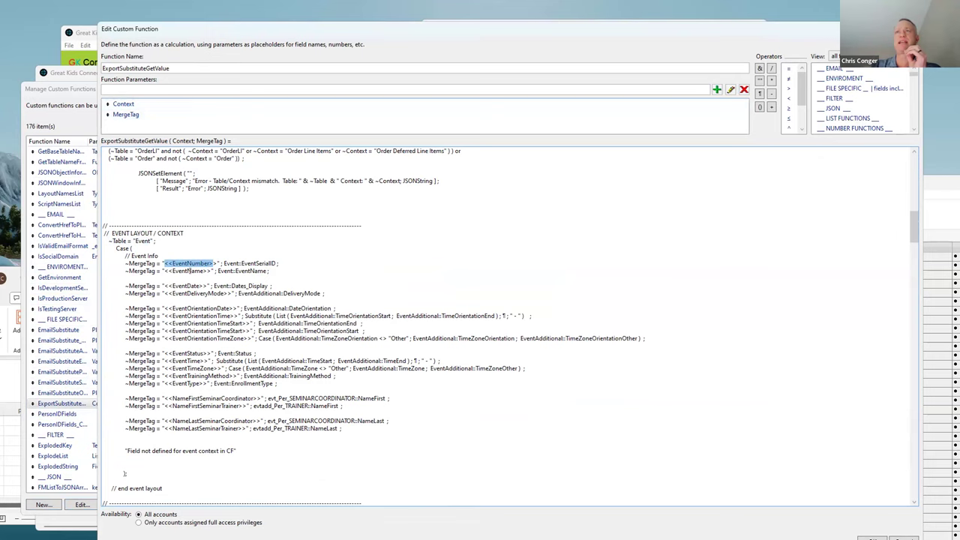
left_click_drag(222, 263, 253, 262)
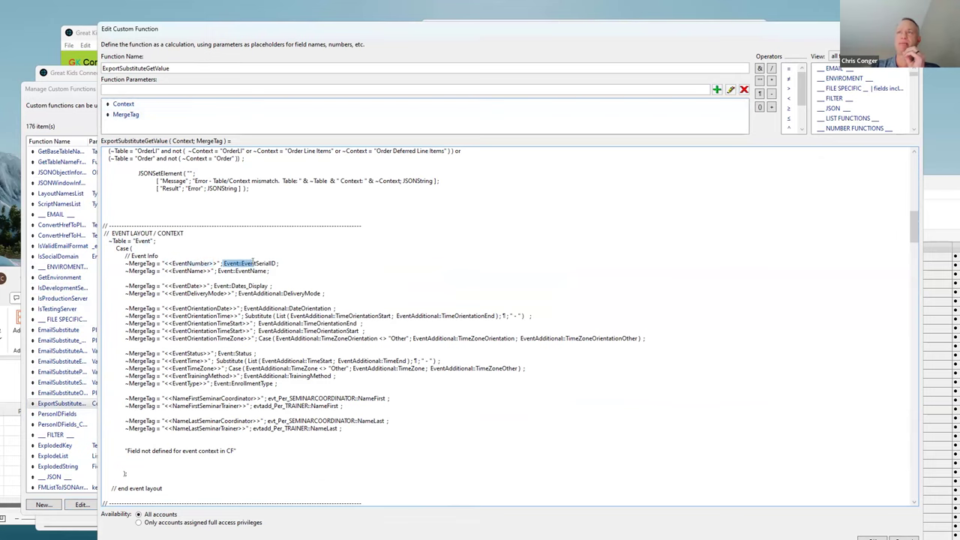
scroll(252, 304, "down", 1)
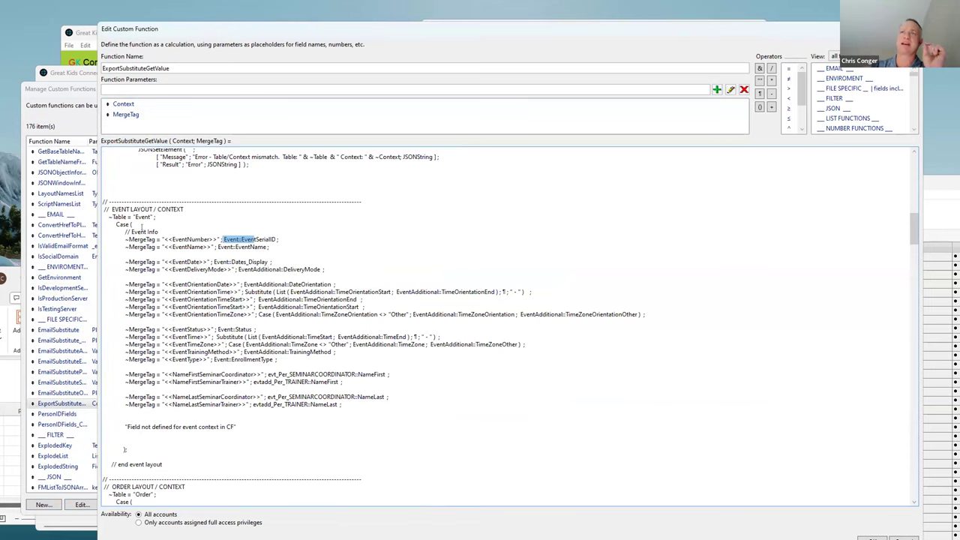
left_click_drag(199, 374, 388, 375)
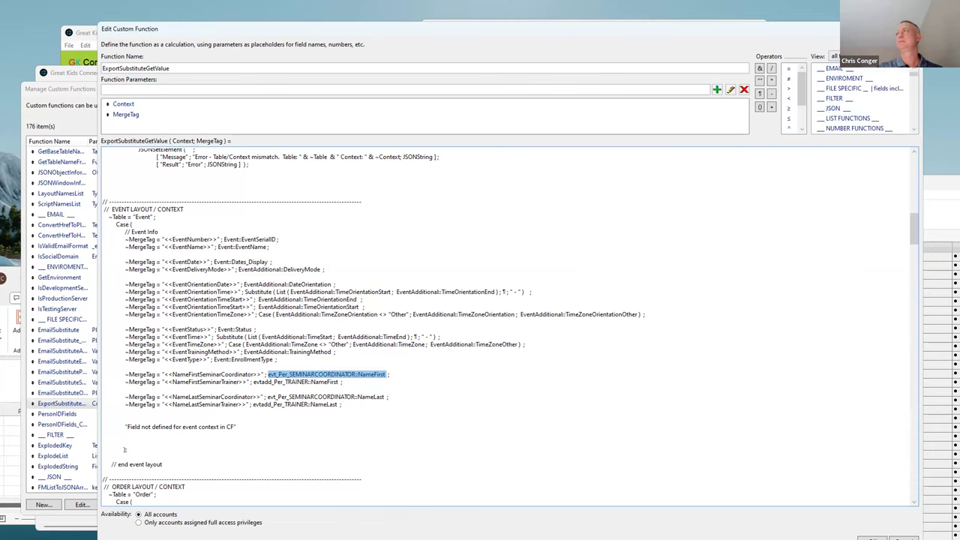
key("Escape")
key("Escape")
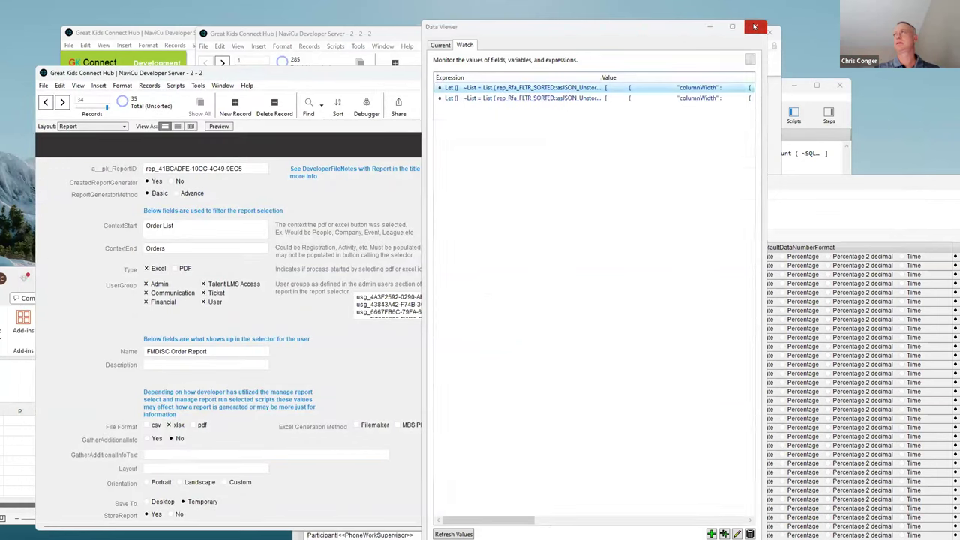
- Close the Data Viewer and Report window, minimize ReportFieldAssign, and maximize ReportField
left_click(755, 27)
left_click(540, 72)
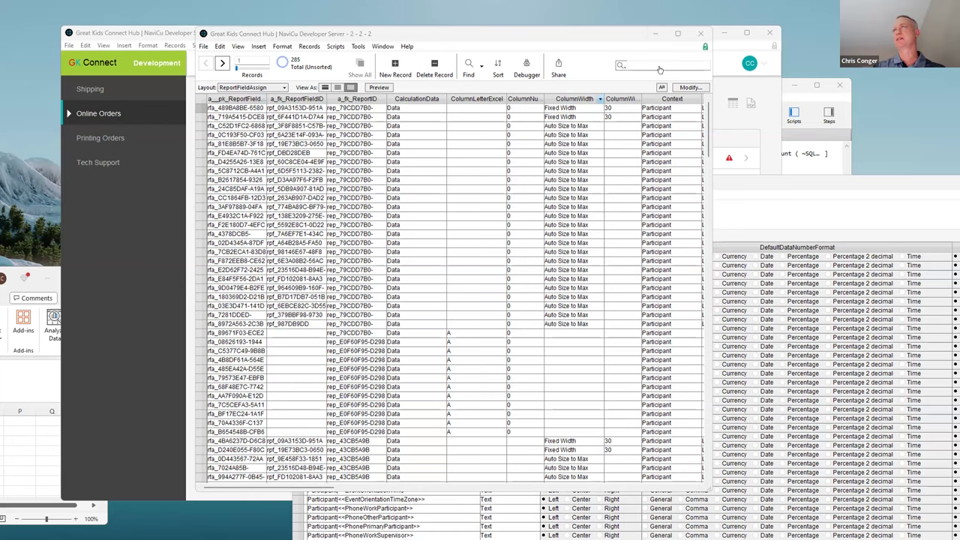
left_click(655, 33)
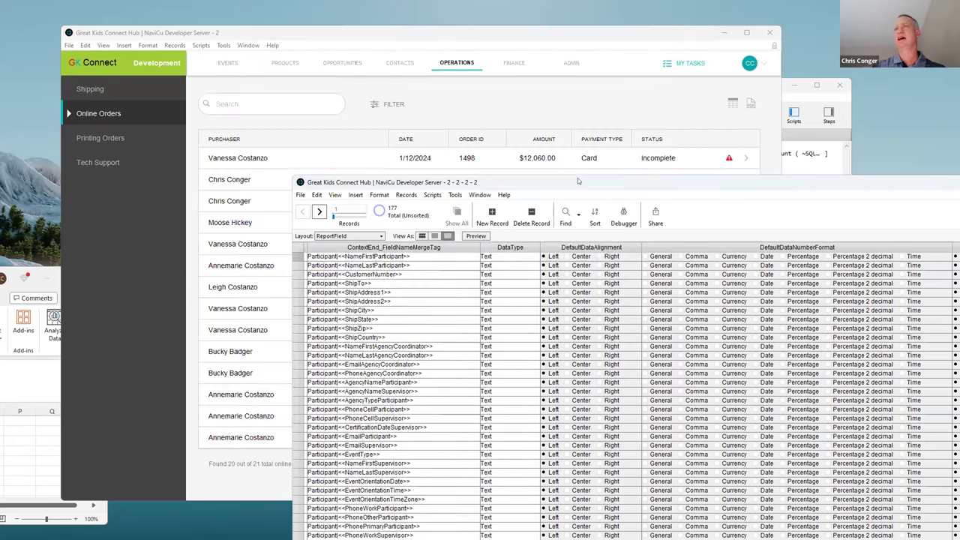
double_click(578, 182)
- Inspect the Orders PaymentMethod, ShippingDeferred and AssignmentsUnredeemed merge-tag records
left_click_drag(313, 504, 261, 504)
scroll(332, 285, "down", 15)
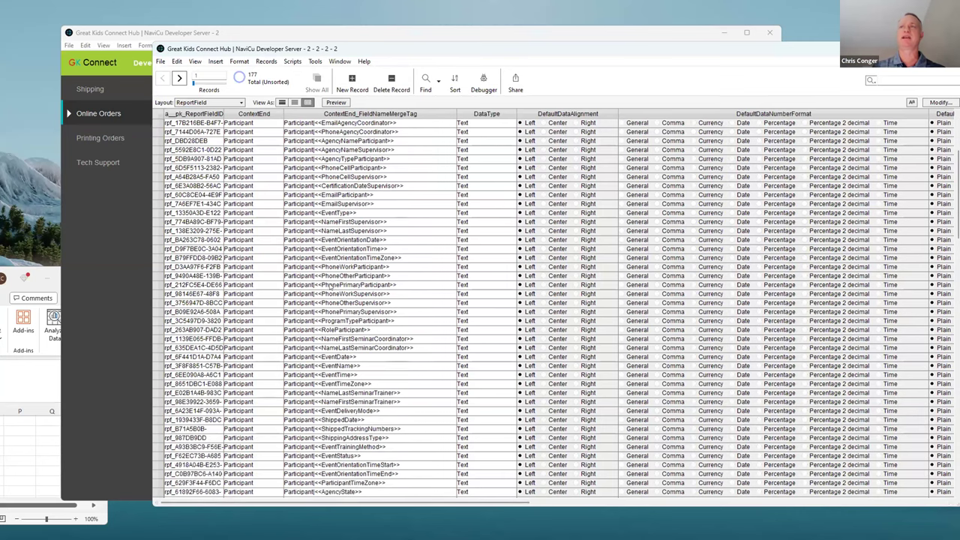
scroll(318, 296, "down", 9)
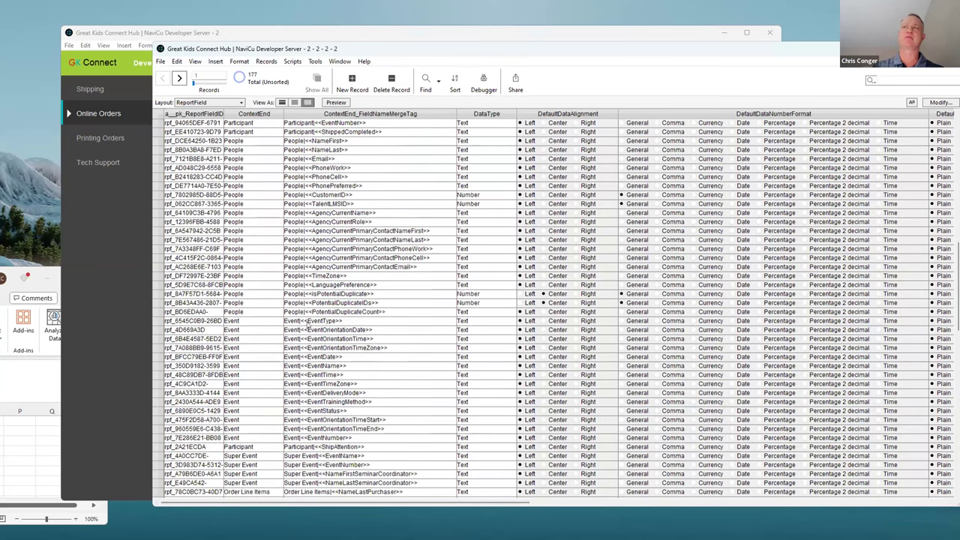
scroll(299, 339, "down", 18)
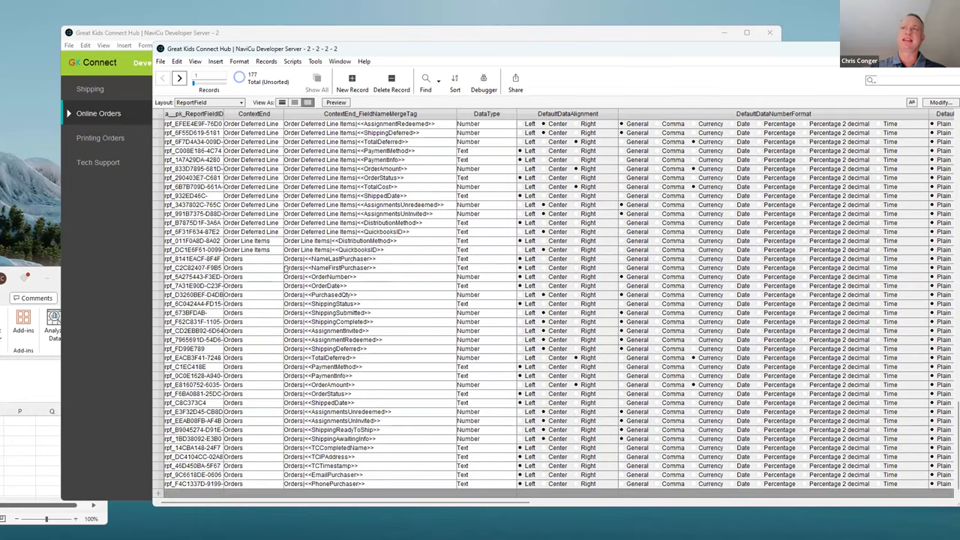
left_click(359, 367)
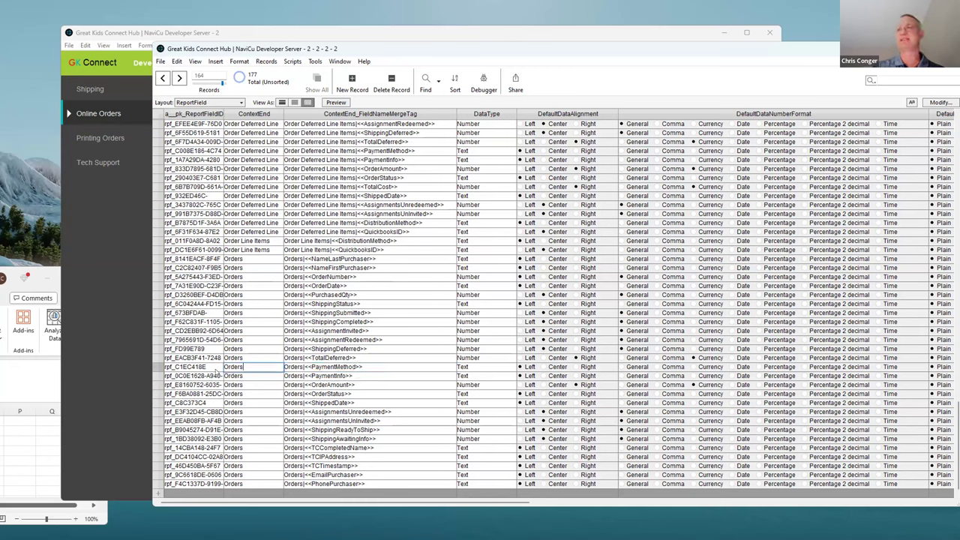
left_click(217, 370)
left_click(250, 351)
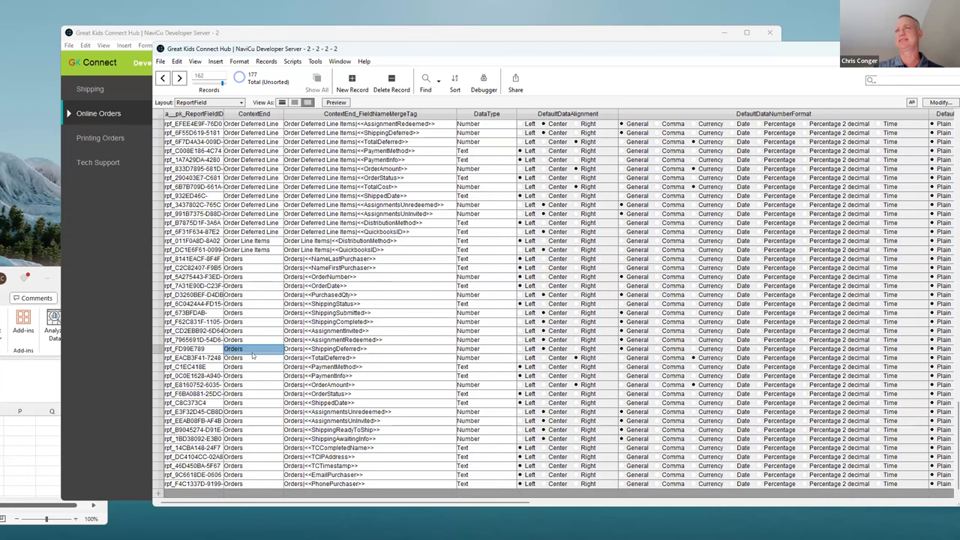
left_click(425, 205)
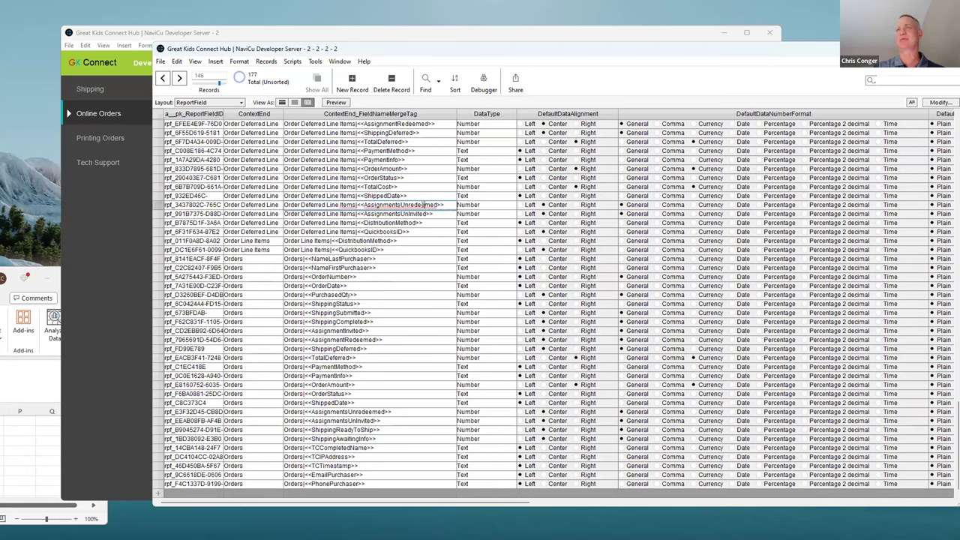